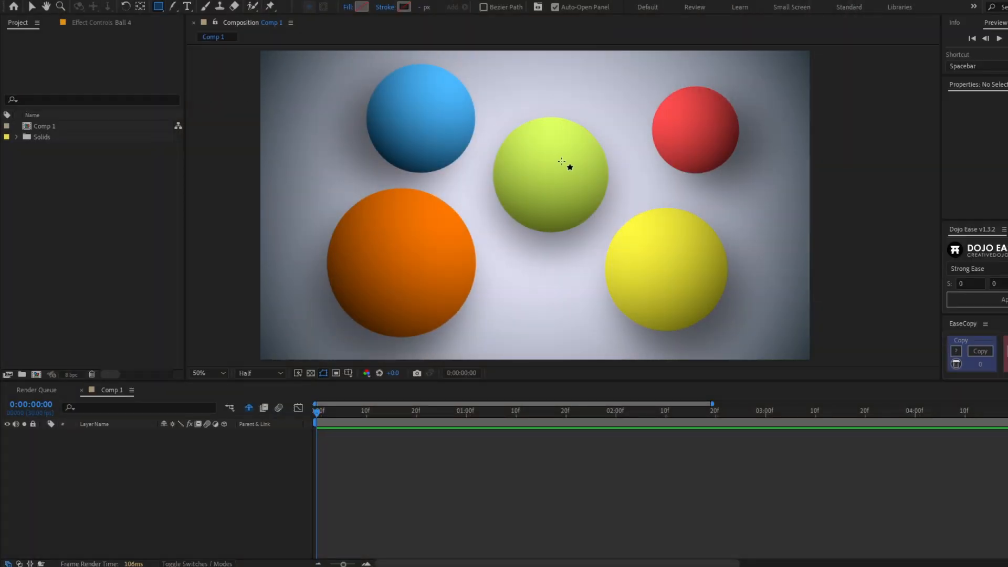
Step: Draw a white rectangle across the middle of the composition, overlapping all five balls, and rename its layer "Glass"
{"action": "left_click_drag", "start_coordinate": [551, 204], "coordinate": [686, 134]}
{"action": "key", "text": "Return"}
{"action": "type", "text": "Glass"}
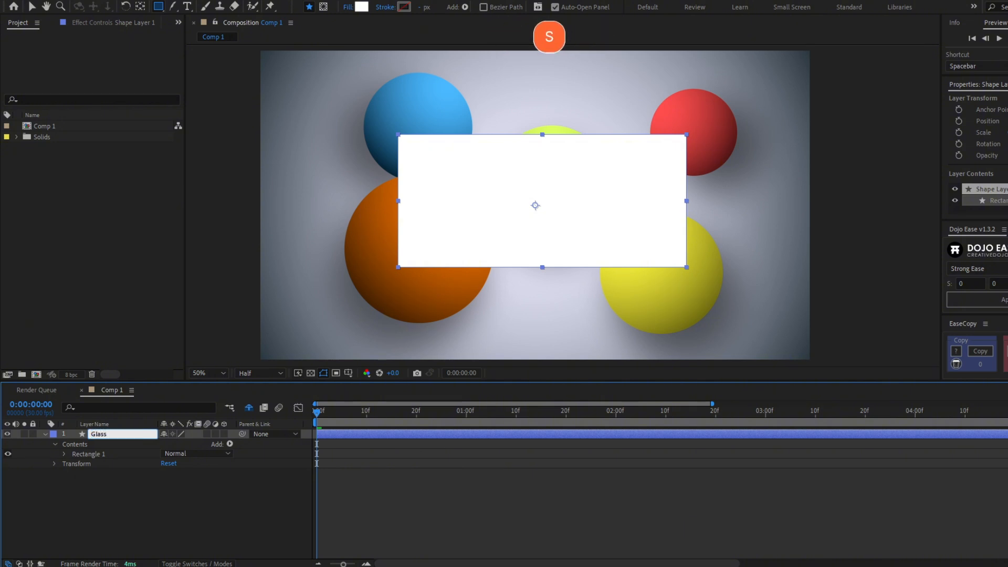
{"action": "key", "text": "Return"}
Step: Apply the Fast Box Blur effect to the Glass layer with a blur radius of 14
{"action": "key", "text": "F3"}
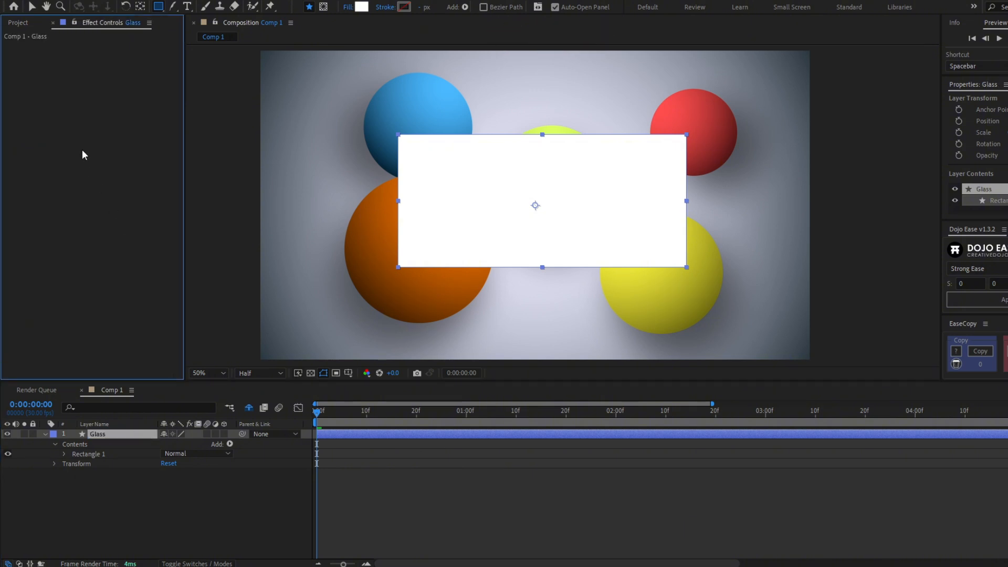
{"action": "key", "text": "ctrl+space"}
{"action": "type", "text": "fast"}
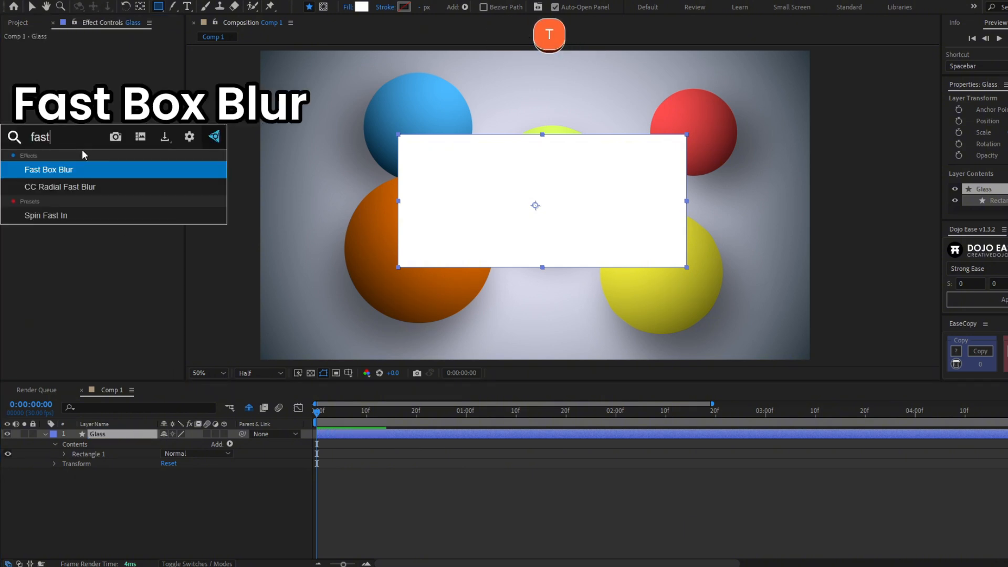
{"action": "key", "text": "Return"}
{"action": "left_click_drag", "start_coordinate": [105, 56], "coordinate": [116, 57]}
Step: Turn the Glass layer into an adjustment layer so it blurs the balls beneath it
{"action": "left_click", "coordinate": [426, 540]}
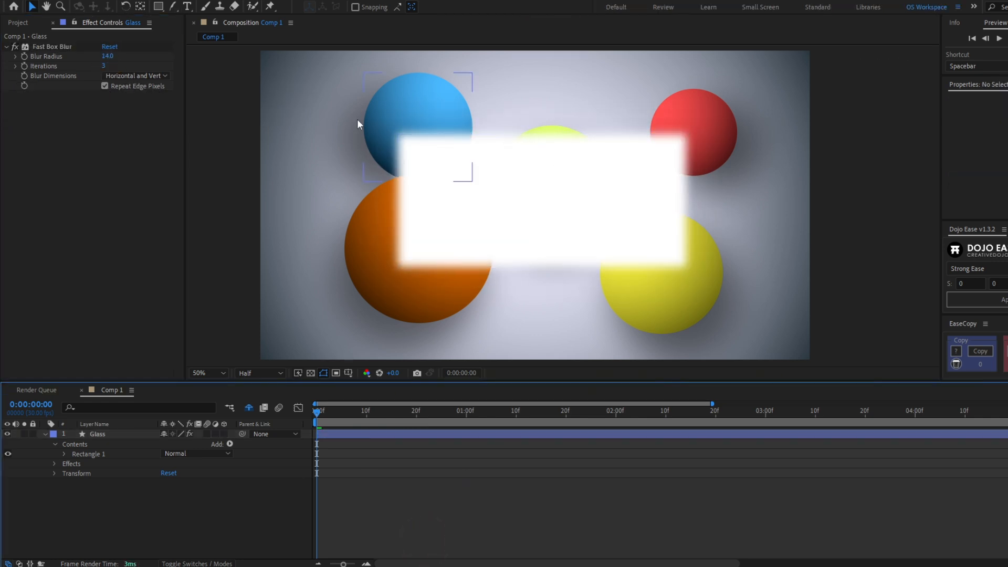
{"action": "left_click", "coordinate": [215, 434]}
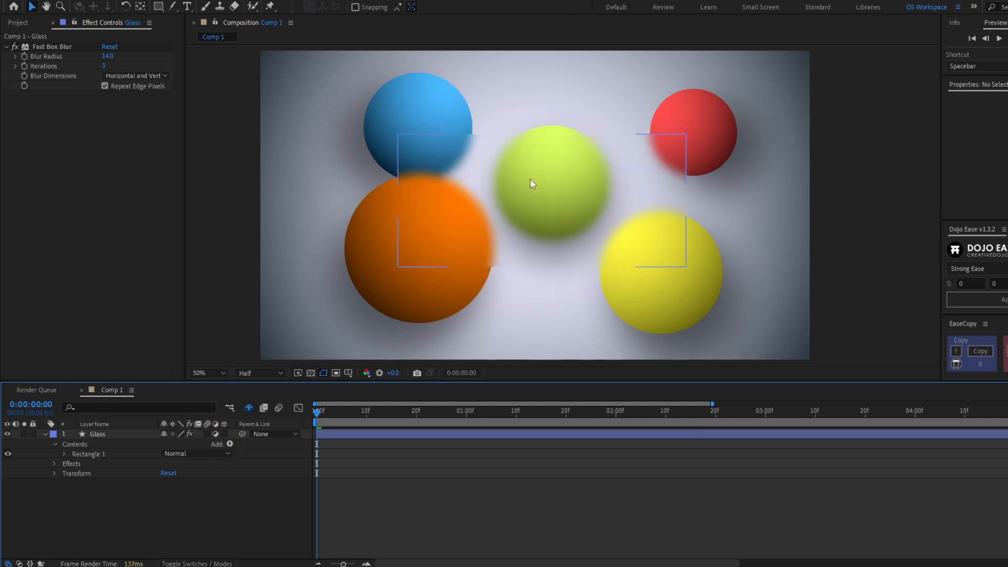
{"action": "left_click_drag", "start_coordinate": [531, 179], "coordinate": [487, 206]}
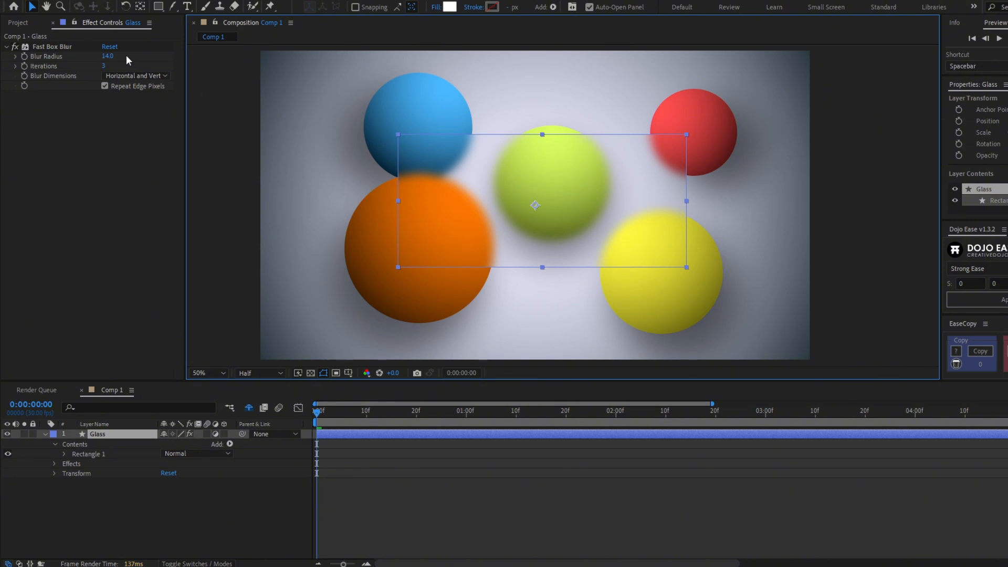
Step: Set the blur radius of the Glass layer's Fast Box Blur to 40
{"action": "left_click_drag", "start_coordinate": [107, 58], "coordinate": [119, 57]}
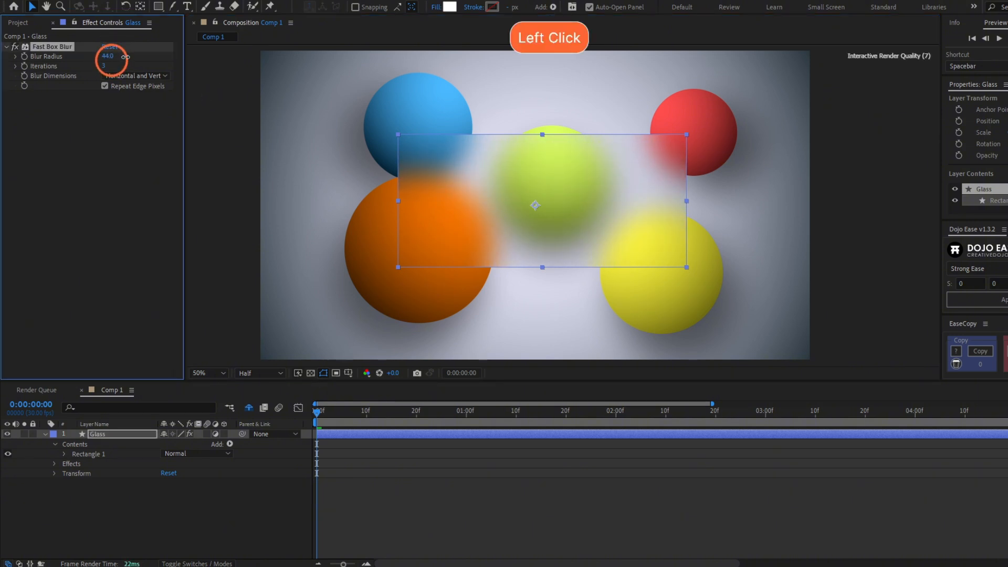
{"action": "left_click", "coordinate": [108, 56]}
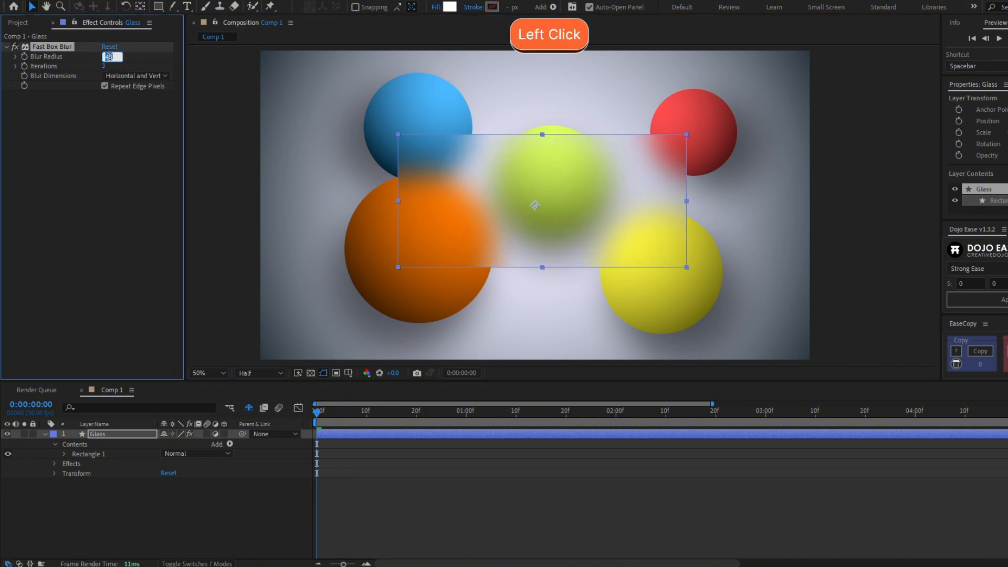
{"action": "type", "text": "40"}
{"action": "key", "text": "Return"}
{"action": "left_click", "coordinate": [578, 478]}
{"action": "scroll", "coordinate": [588, 284], "scroll_direction": "up", "scroll_amount": 2}
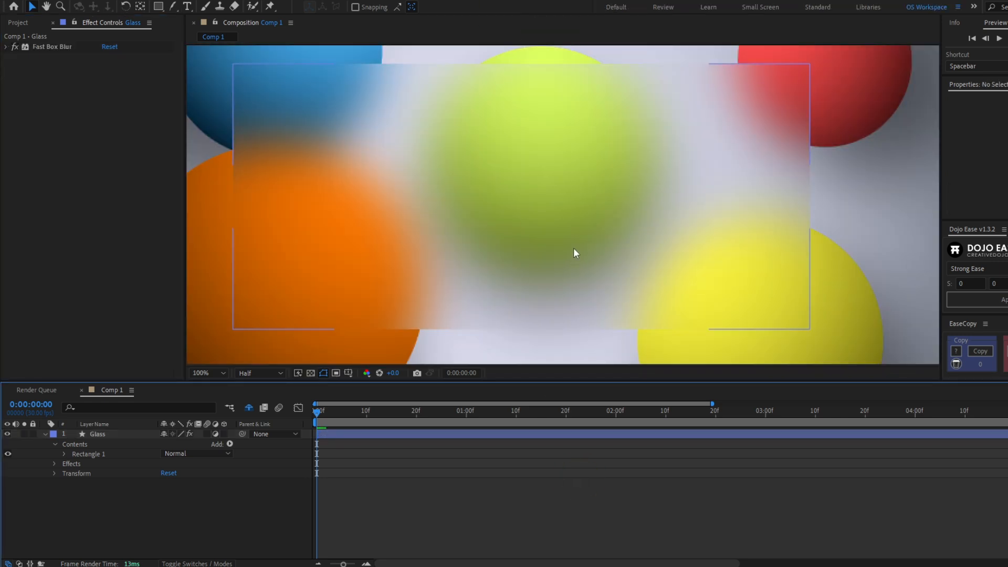
Step: Apply the Noise Alpha effect to the Glass layer and set its amount to 5%
{"action": "left_click", "coordinate": [414, 434]}
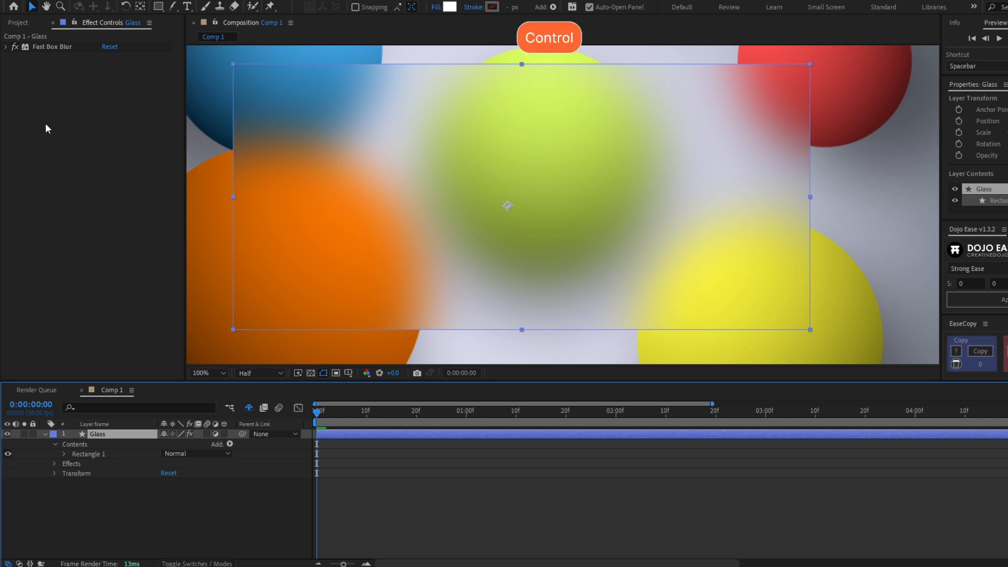
{"action": "key", "text": "ctrl+space"}
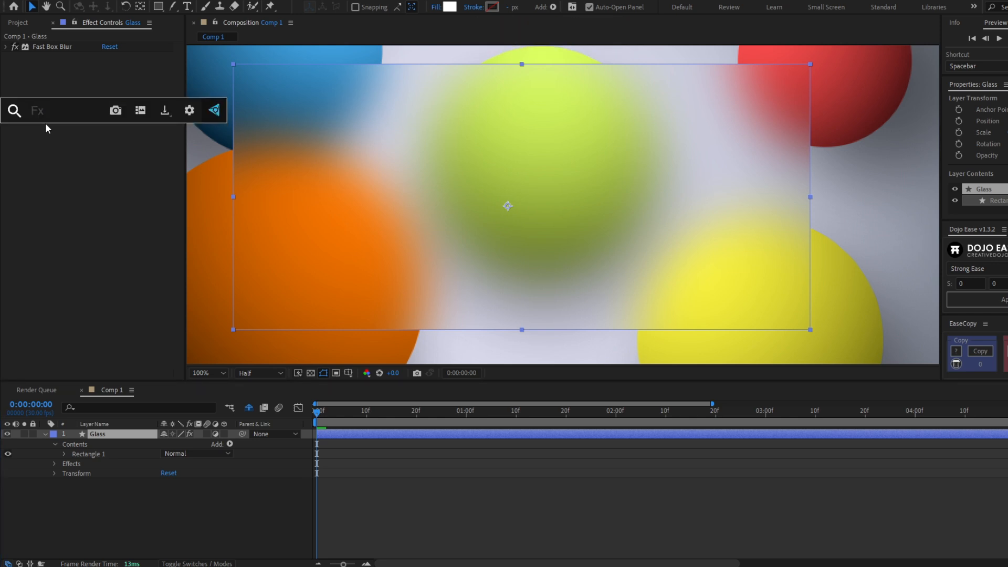
{"action": "type", "text": "noise"}
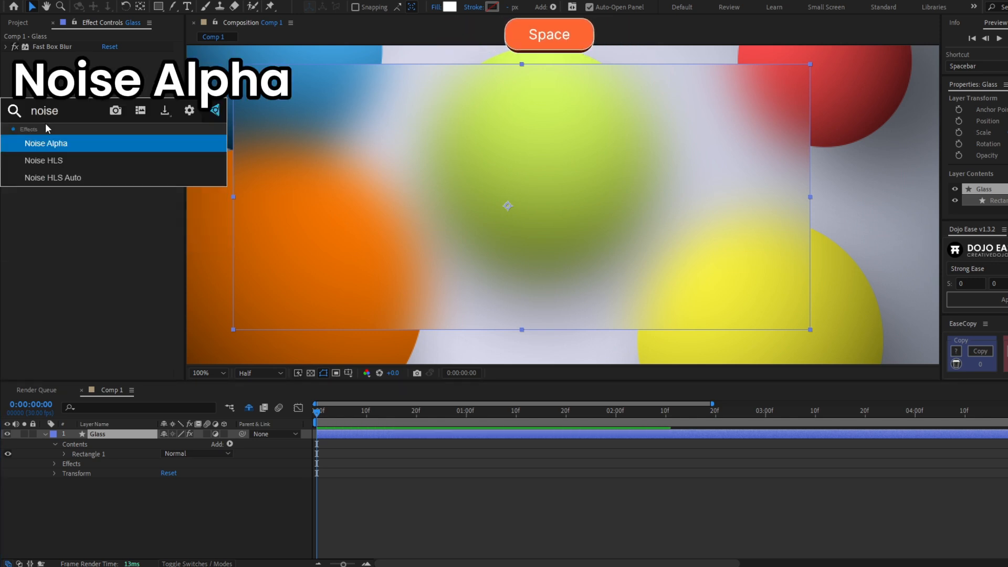
{"action": "left_click", "coordinate": [47, 143]}
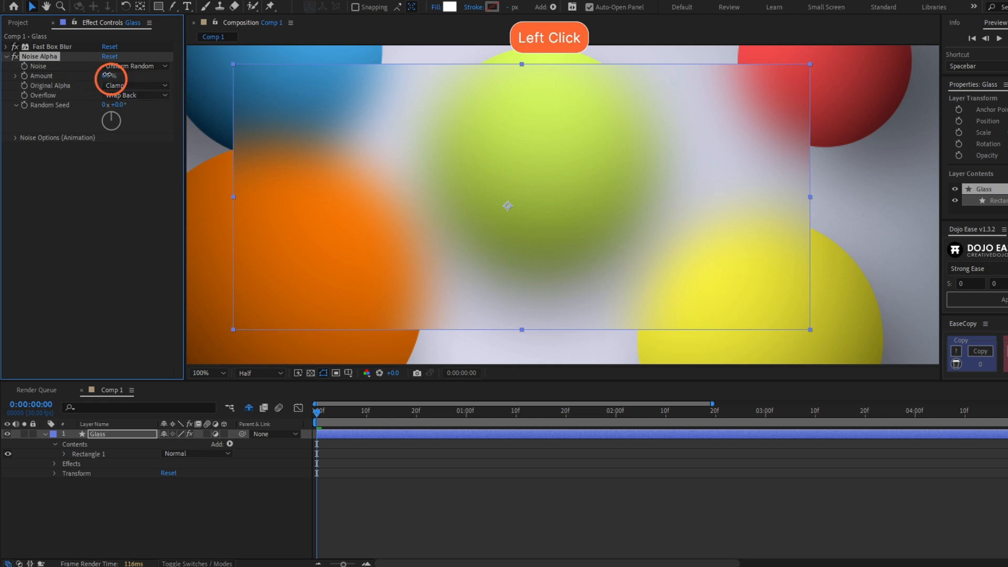
{"action": "left_click", "coordinate": [109, 75]}
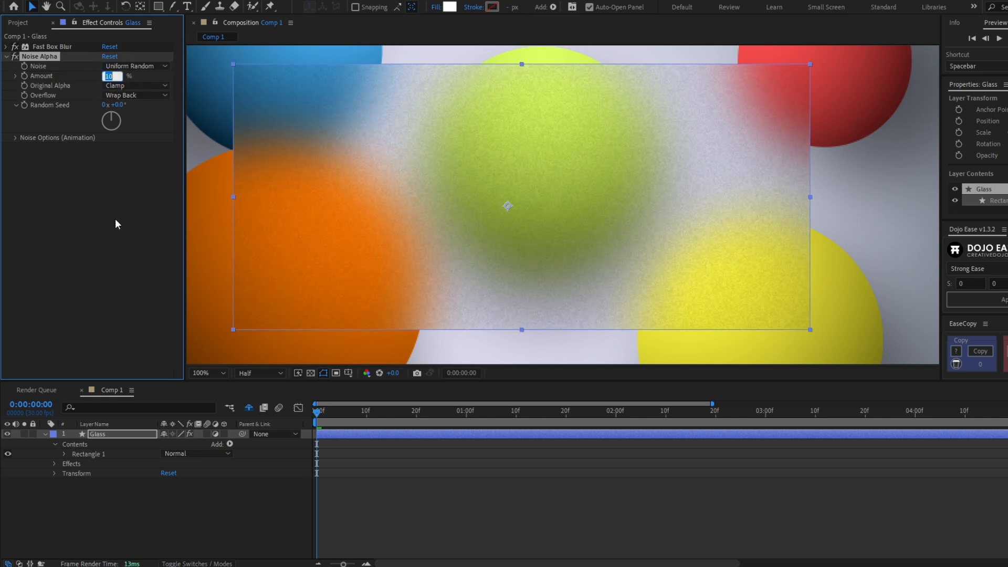
{"action": "type", "text": "5"}
{"action": "key", "text": "Return"}
{"action": "scroll", "coordinate": [572, 200], "scroll_direction": "down", "scroll_amount": 2}
{"action": "scroll", "coordinate": [383, 163], "scroll_direction": "up", "scroll_amount": 2}
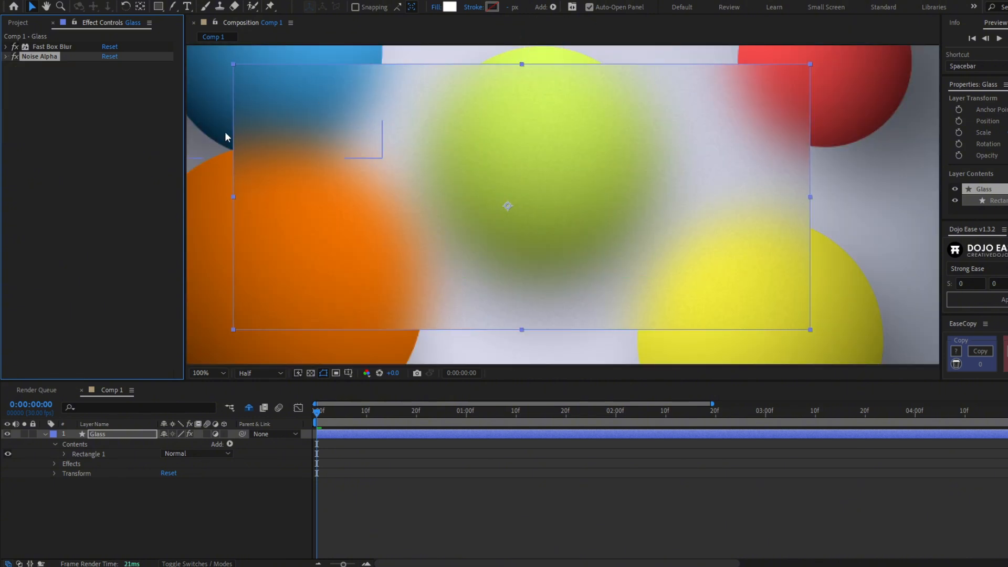
Step: Add a second Fast Box Blur below Noise Alpha on the Glass layer with a blur radius of 5
{"action": "key", "text": "ctrl+space"}
{"action": "type", "text": "fast"}
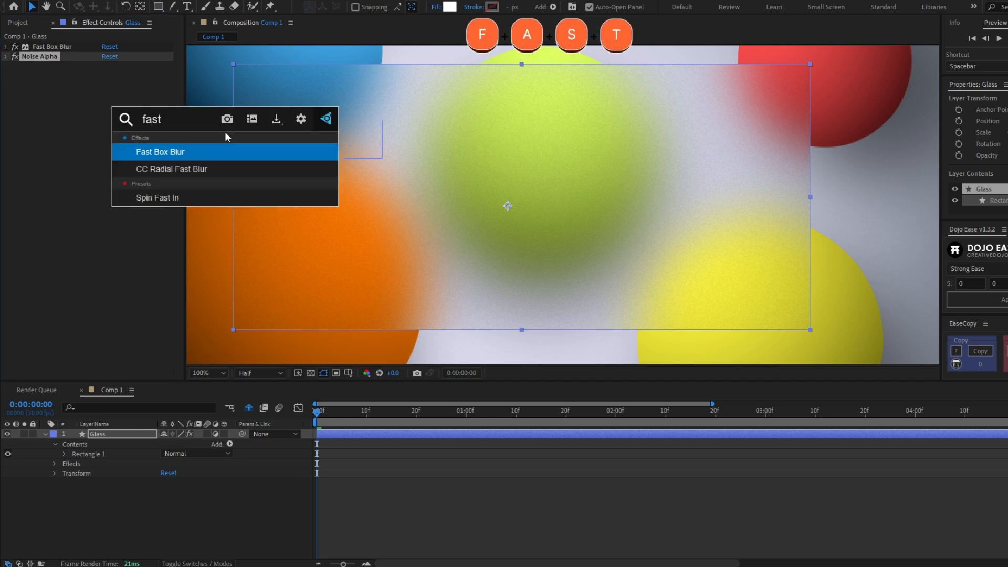
{"action": "key", "text": "Return"}
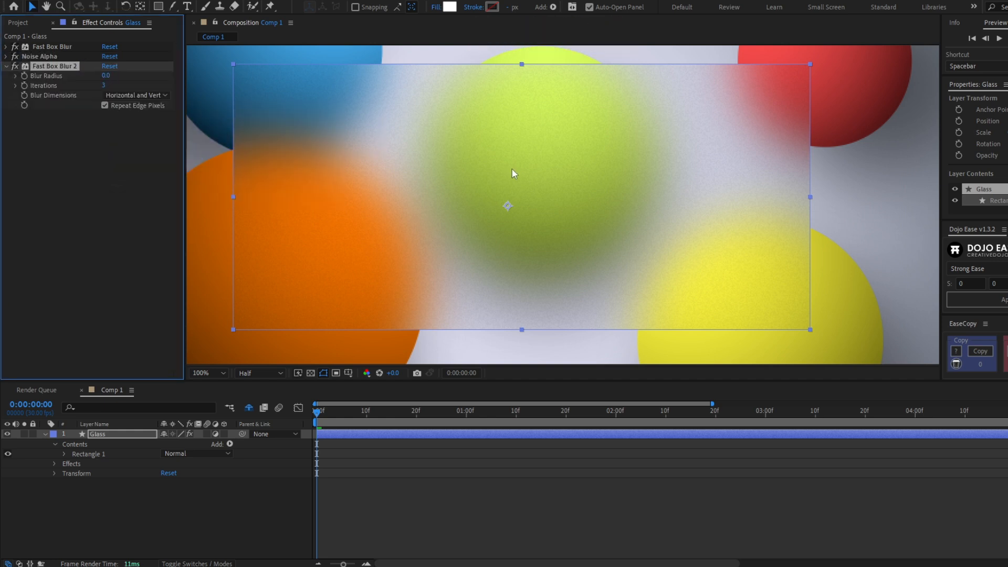
{"action": "left_click", "coordinate": [105, 75]}
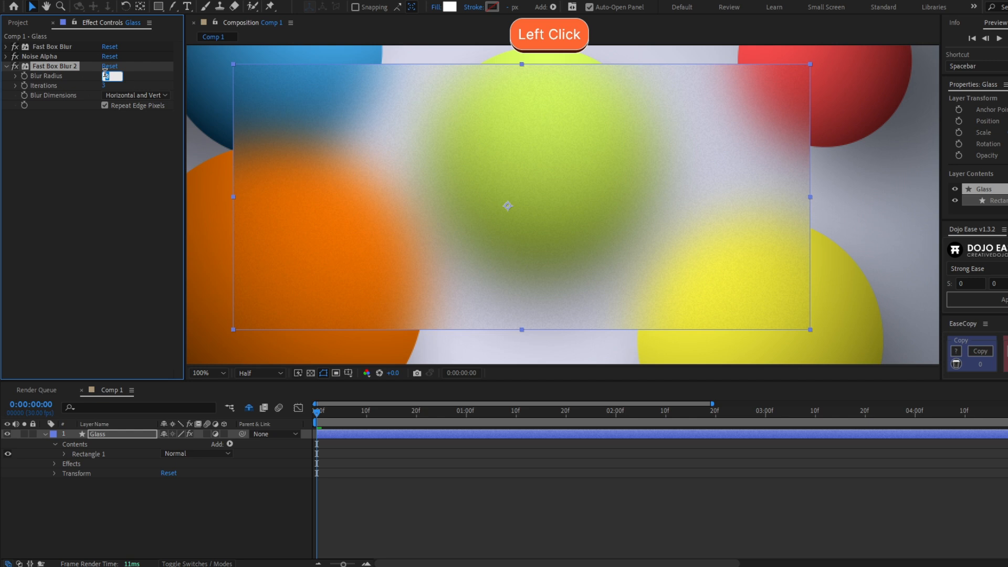
{"action": "type", "text": "5"}
{"action": "key", "text": "Return"}
{"action": "left_click", "coordinate": [89, 200]}
Step: Set the second Fast Box Blur's blur radius to 2 and its iterations to 2
{"action": "left_click", "coordinate": [108, 74]}
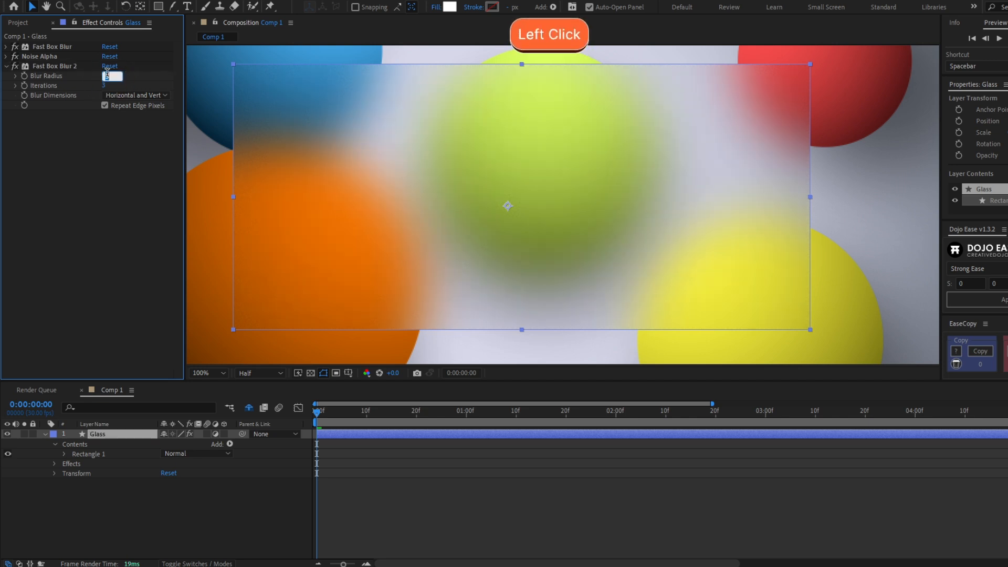
{"action": "type", "text": "20"}
{"action": "key", "text": "Return"}
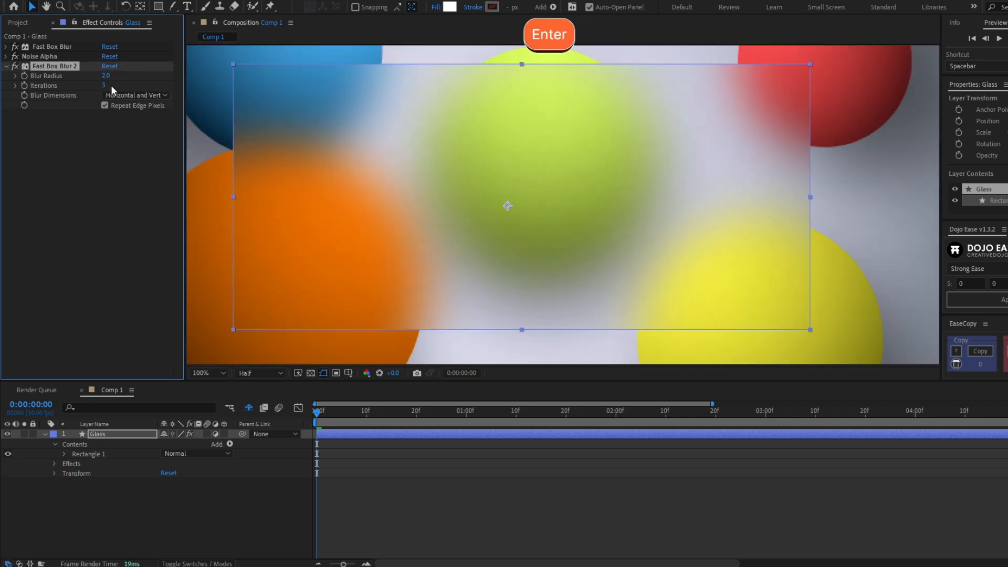
{"action": "left_click", "coordinate": [111, 85]}
{"action": "type", "text": "2"}
{"action": "key", "text": "Return"}
{"action": "left_click", "coordinate": [59, 165]}
{"action": "left_click", "coordinate": [629, 191]}
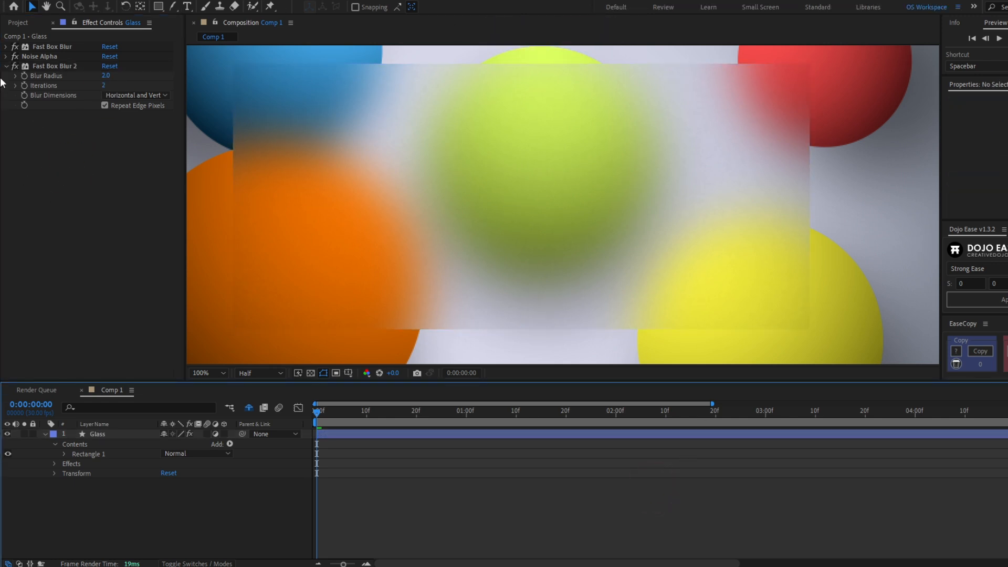
Step: Set the Noise Alpha amount on the Glass layer to 8%
{"action": "left_click", "coordinate": [6, 56]}
{"action": "left_click", "coordinate": [109, 75]}
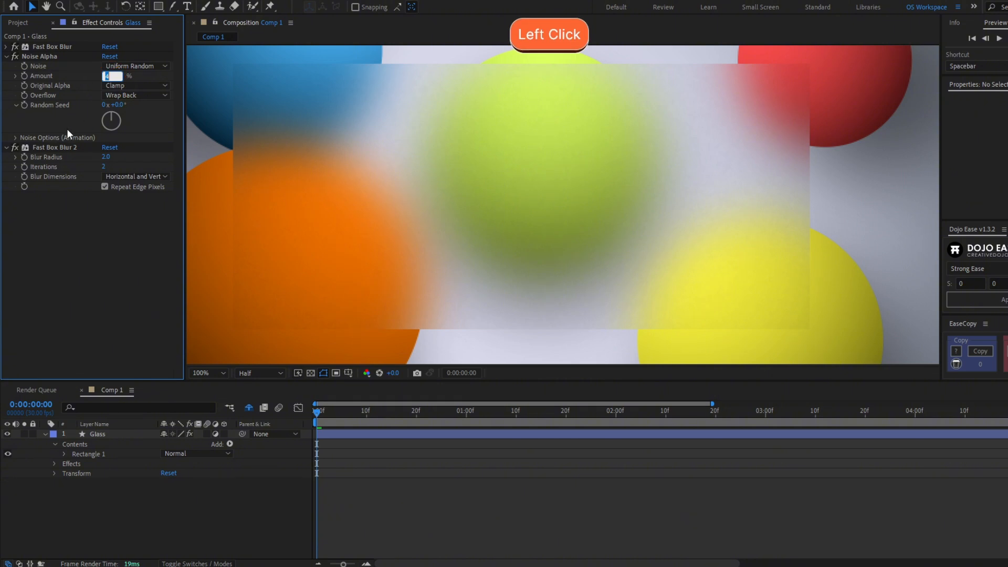
{"action": "type", "text": "8"}
{"action": "key", "text": "Return"}
{"action": "scroll", "coordinate": [663, 187], "scroll_direction": "down", "scroll_amount": 2}
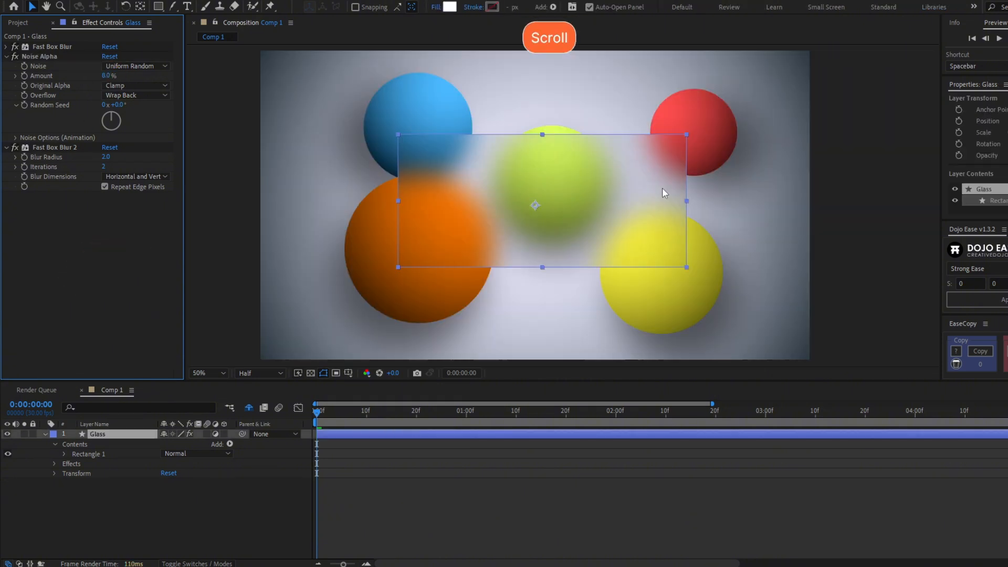
{"action": "scroll", "coordinate": [683, 170], "scroll_direction": "up", "scroll_amount": 2}
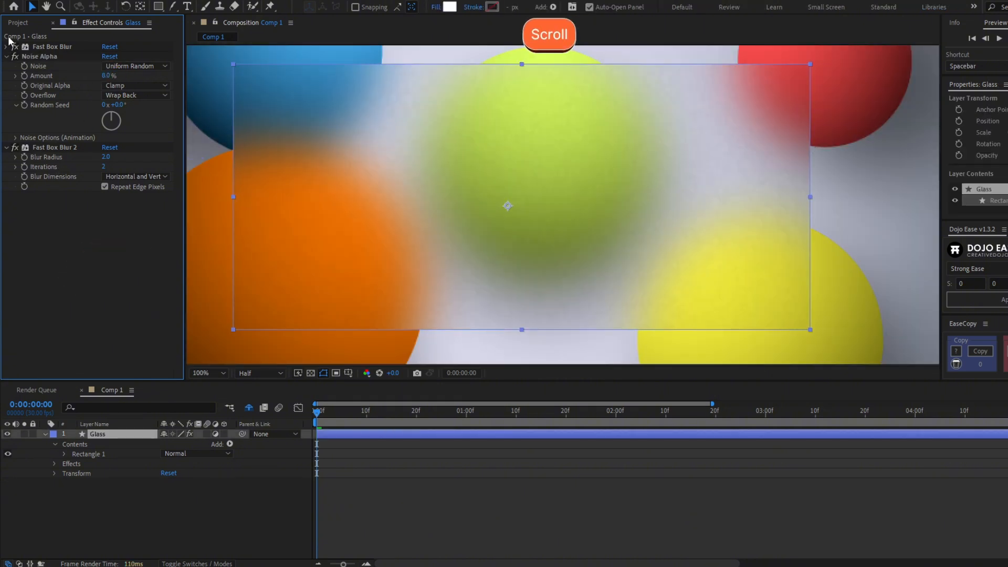
{"action": "scroll", "coordinate": [315, 315], "scroll_direction": "down", "scroll_amount": 2}
{"action": "left_click", "coordinate": [439, 505]}
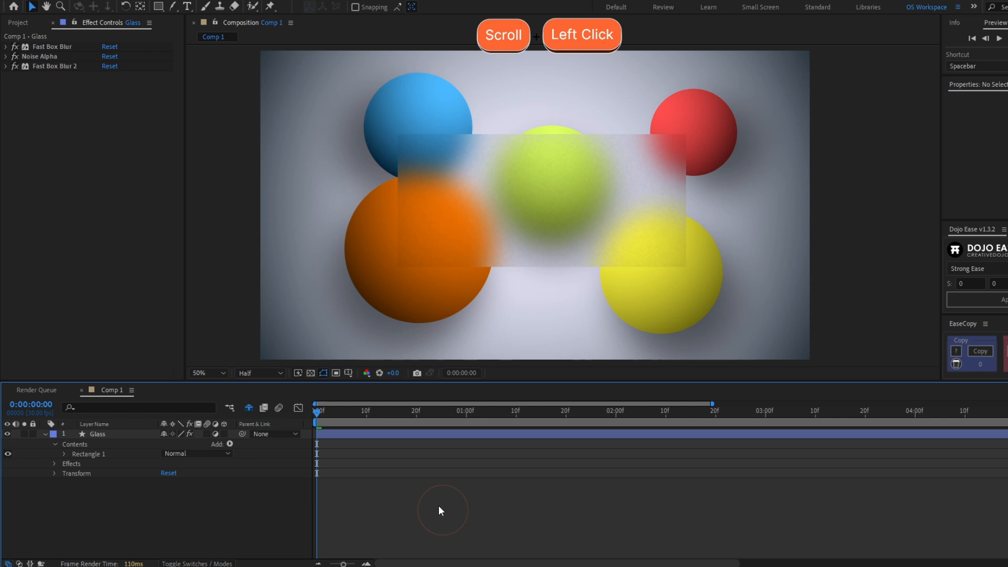
Step: Duplicate the Glass layer and rename the copy "Highlight"
{"action": "left_click", "coordinate": [114, 438]}
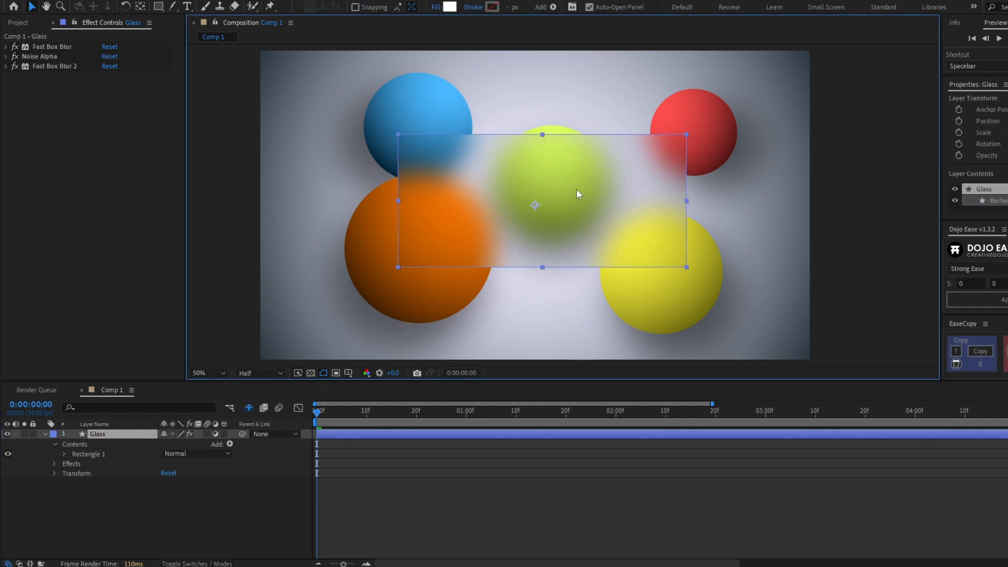
{"action": "left_click", "coordinate": [104, 432]}
{"action": "key", "text": "u"}
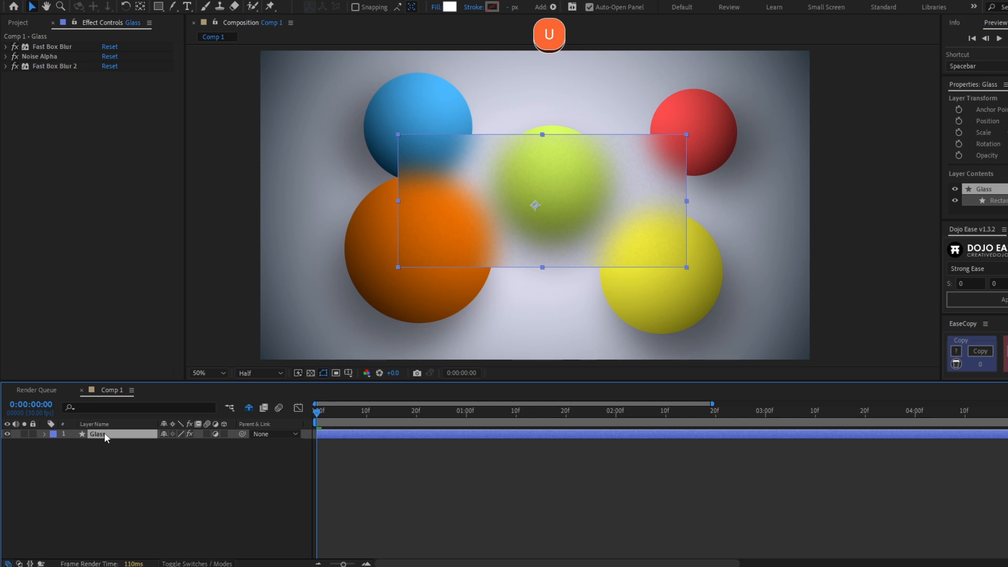
{"action": "key", "text": "ctrl+d"}
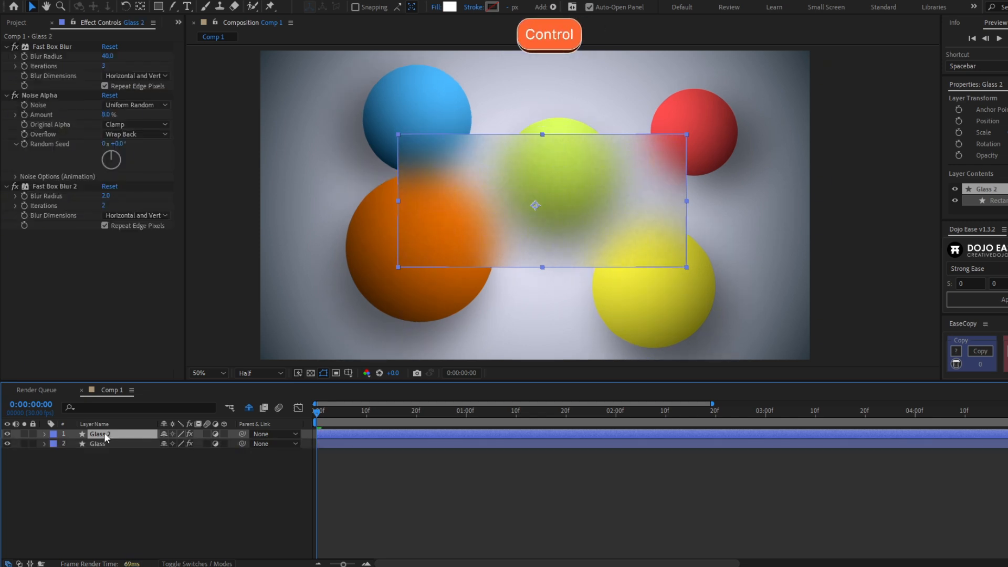
{"action": "key", "text": "Return"}
{"action": "type", "text": "High"}
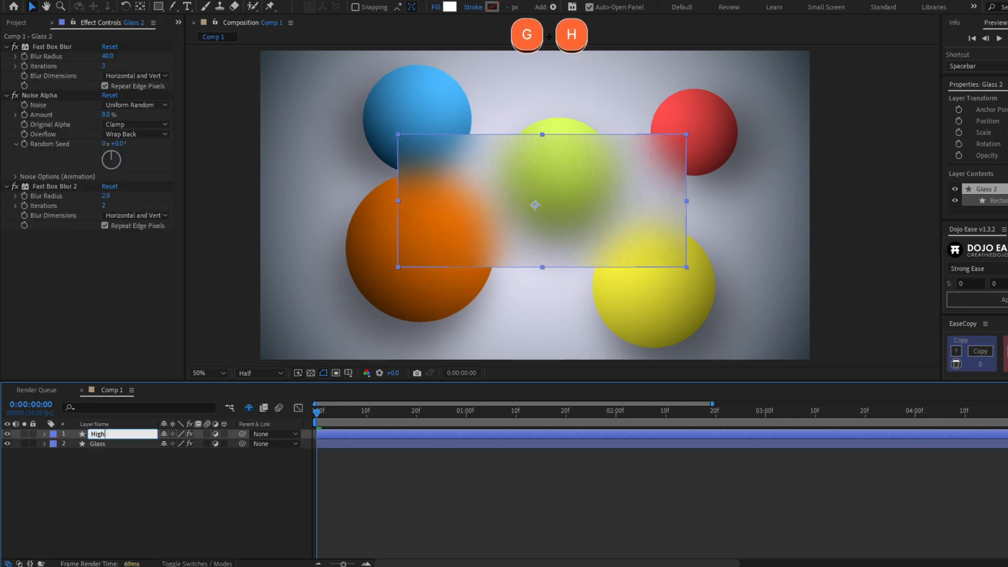
{"action": "type", "text": "light"}
{"action": "key", "text": "Return"}
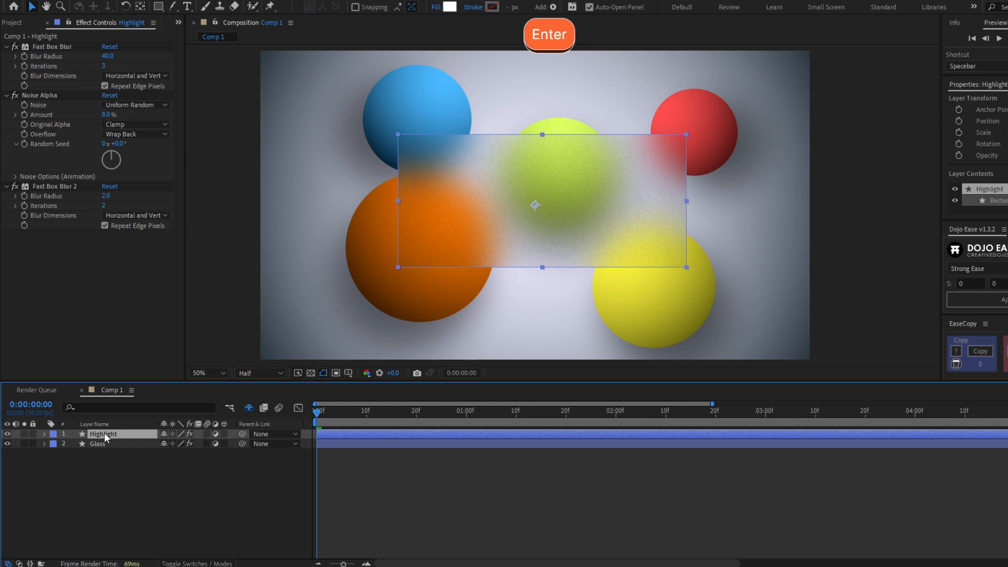
Step: Delete both Fast Box Blur effects and Noise Alpha from the Highlight layer
{"action": "left_click", "coordinate": [56, 186]}
{"action": "left_click", "coordinate": [46, 47], "text": "shift"}
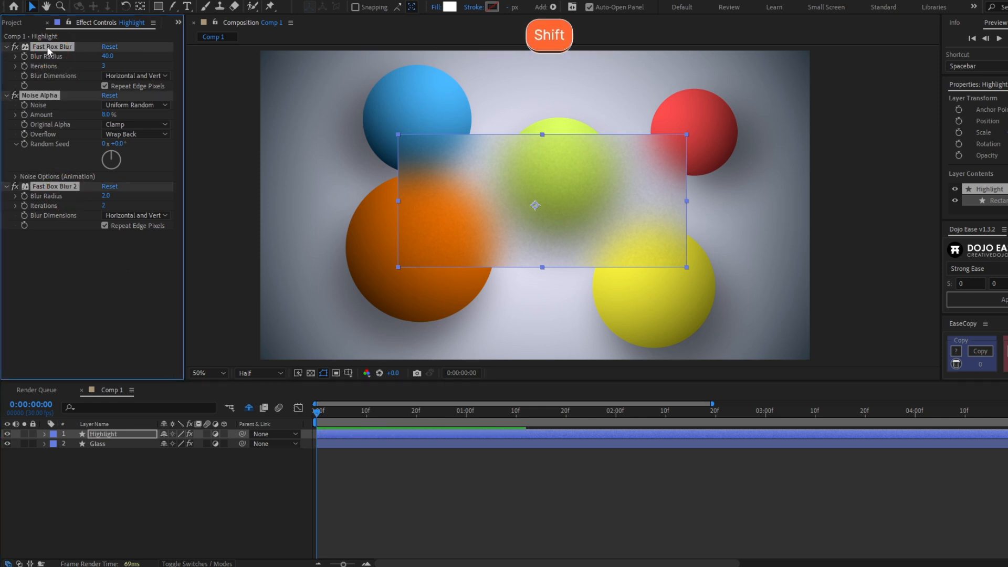
{"action": "key", "text": "Delete"}
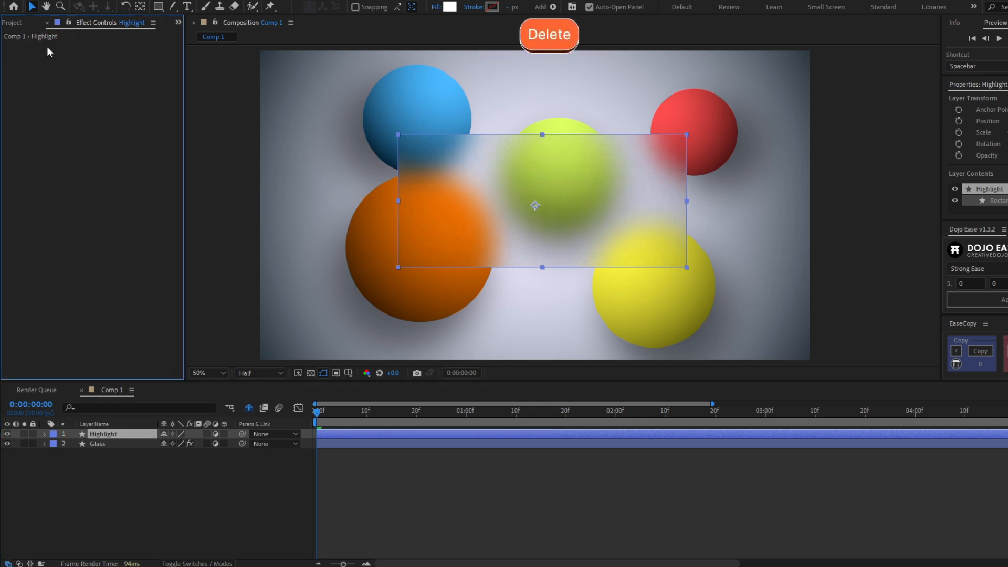
Step: Add a Bevel and Emboss layer style to the Highlight layer
{"action": "right_click", "coordinate": [108, 438]}
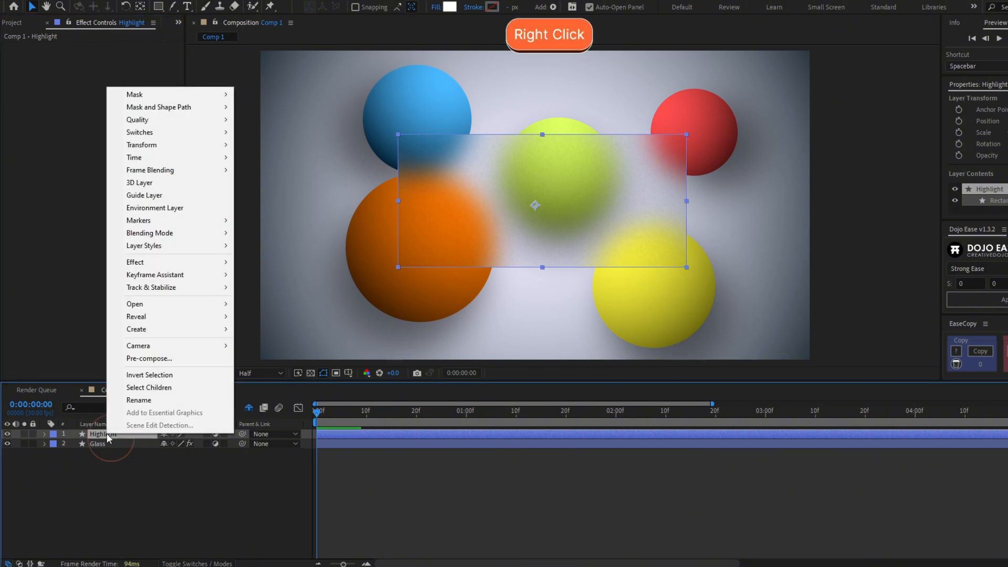
{"action": "mouse_move", "coordinate": [202, 249]}
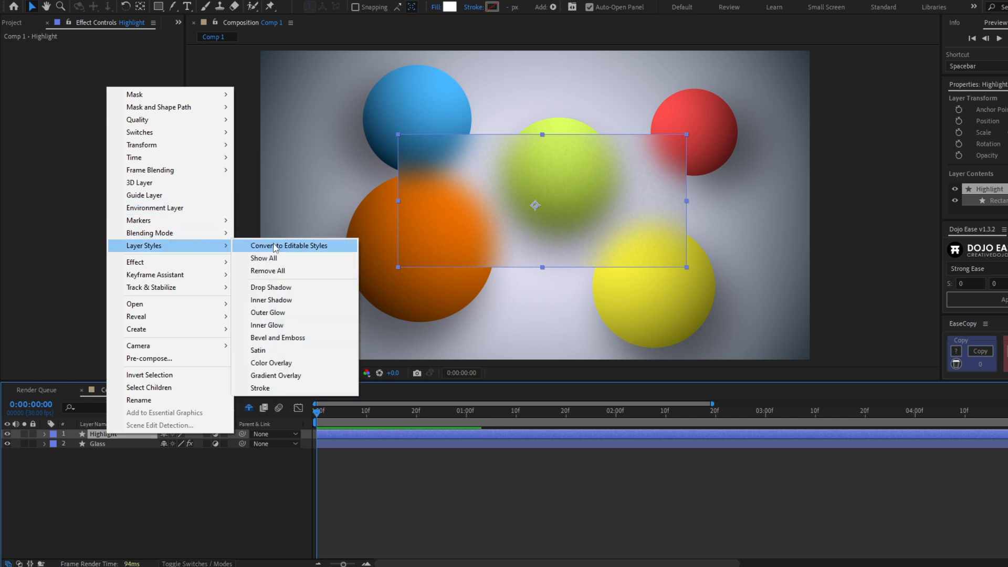
{"action": "left_click", "coordinate": [290, 338]}
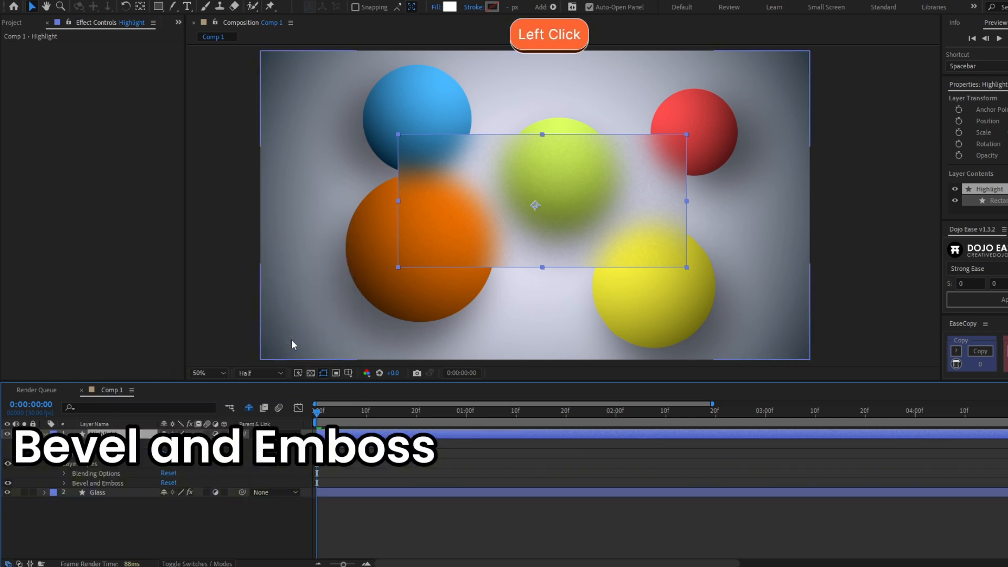
Step: Expand the Highlight layer's Bevel and Emboss settings and turn off its Adjustment Layer switch
{"action": "left_click", "coordinate": [64, 483]}
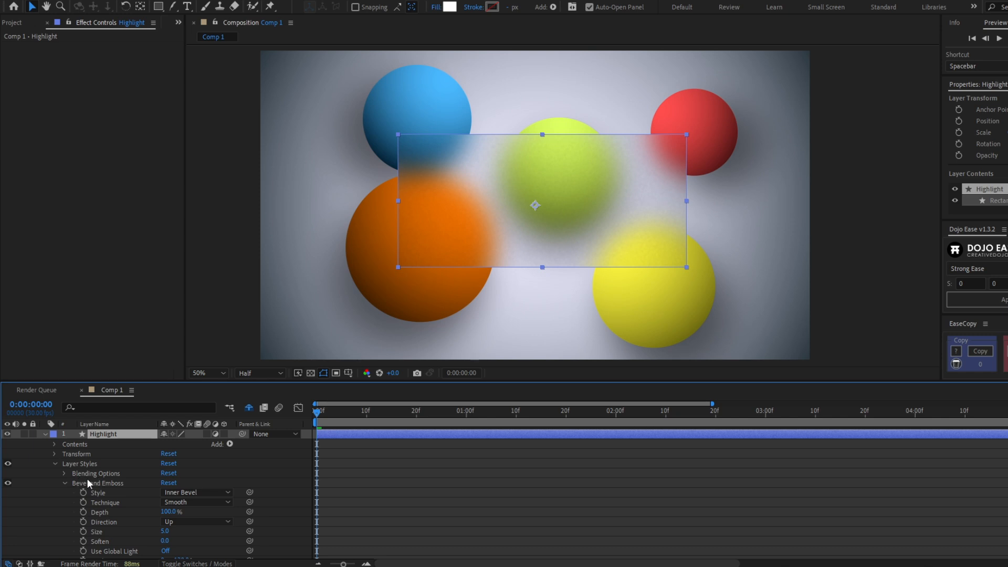
{"action": "scroll", "coordinate": [143, 470], "scroll_direction": "up", "scroll_amount": 2}
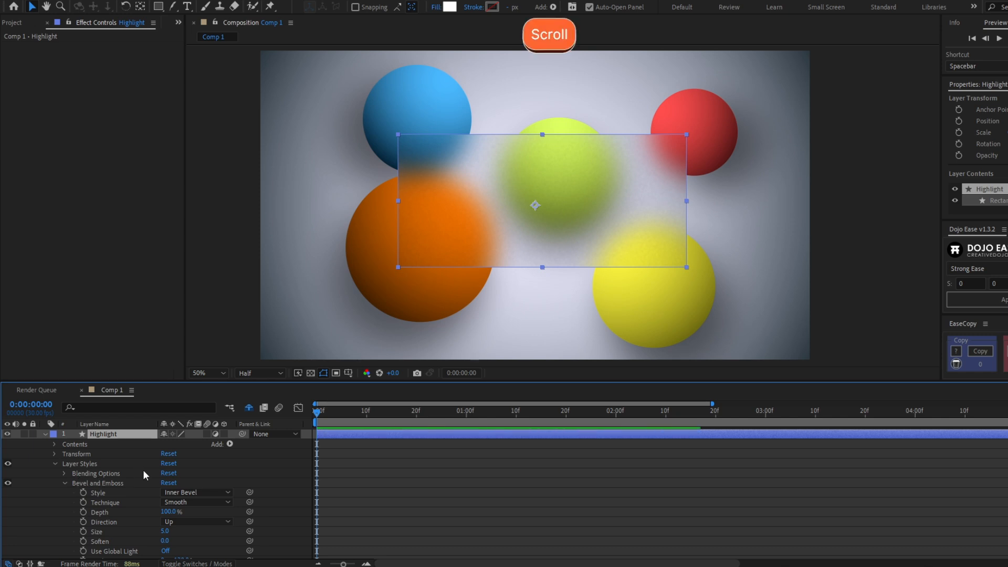
{"action": "left_click", "coordinate": [214, 434]}
{"action": "scroll", "coordinate": [668, 233], "scroll_direction": "up", "scroll_amount": 2}
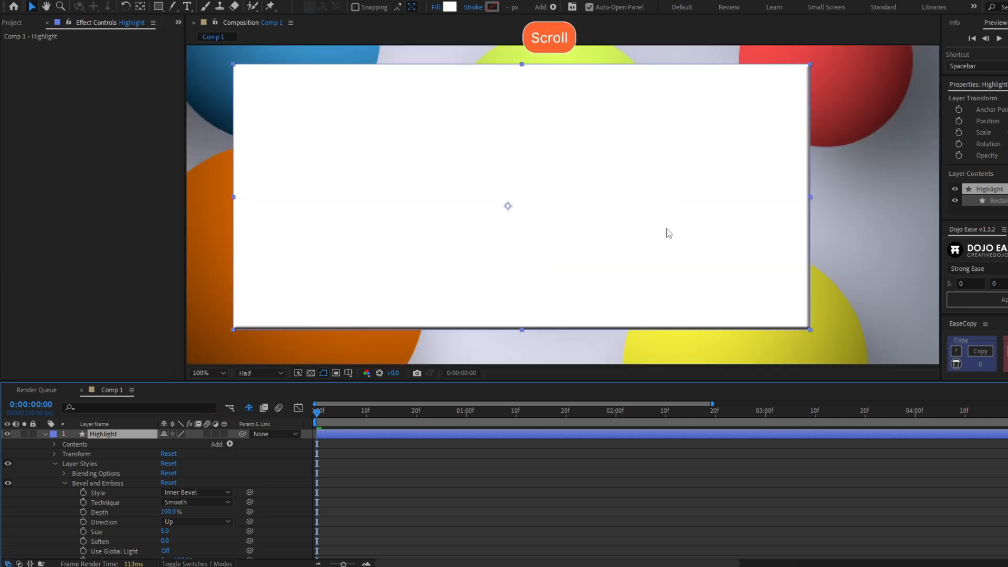
Step: Increase the Size of the Highlight layer's Bevel and Emboss to 21
{"action": "left_click_drag", "start_coordinate": [164, 531], "coordinate": [173, 531]}
{"action": "mouse_move", "coordinate": [676, 166]}
{"action": "left_mouse_down"}
{"action": "mouse_move", "coordinate": [695, 228]}
{"action": "mouse_move", "coordinate": [690, 155]}
{"action": "left_mouse_up"}
{"action": "left_click_drag", "start_coordinate": [537, 234], "coordinate": [540, 218]}
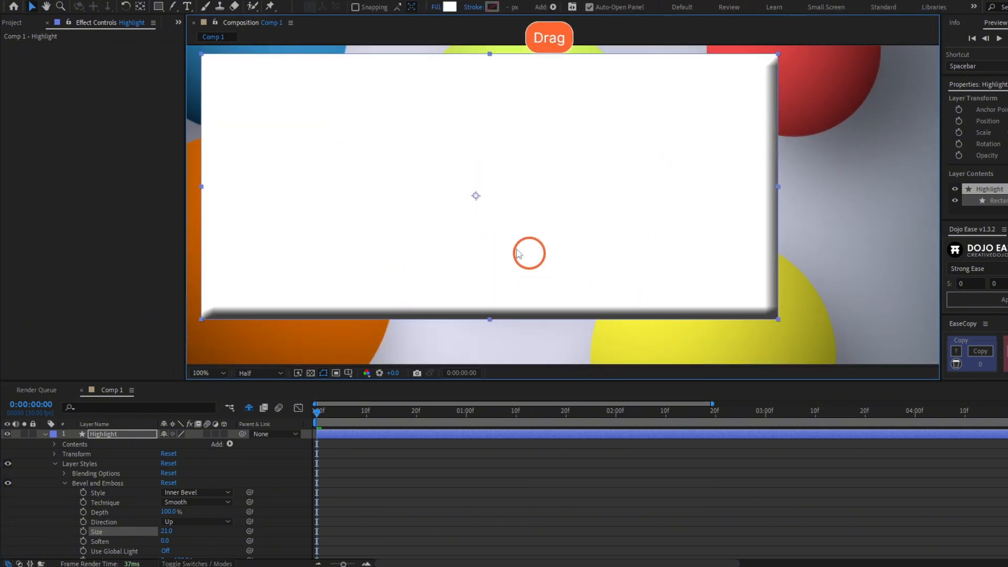
Step: Set the Fill Opacity in the Highlight layer's Advanced Blending options to 0%
{"action": "left_click", "coordinate": [64, 473]}
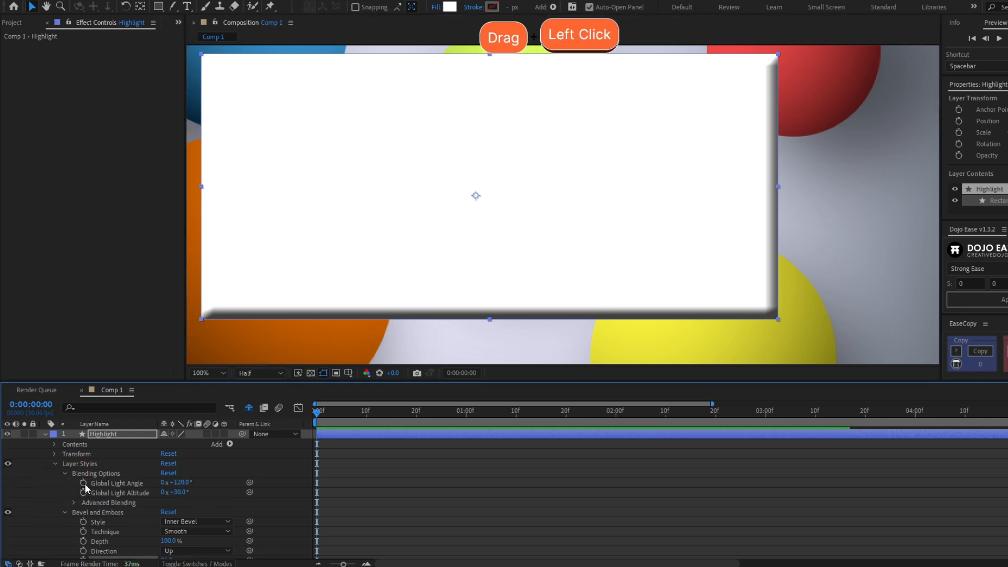
{"action": "left_click", "coordinate": [72, 502]}
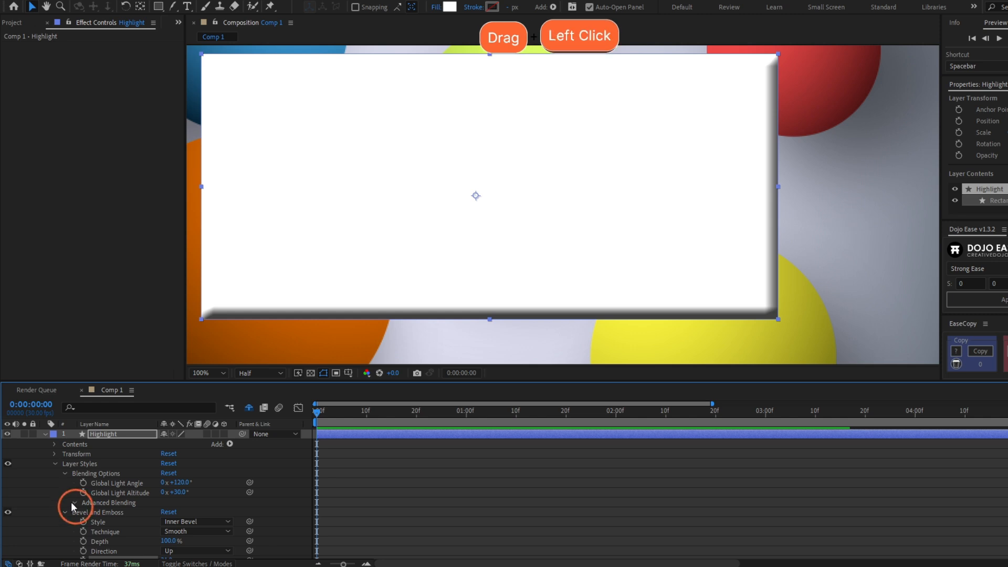
{"action": "scroll", "coordinate": [67, 487], "scroll_direction": "down", "scroll_amount": 2}
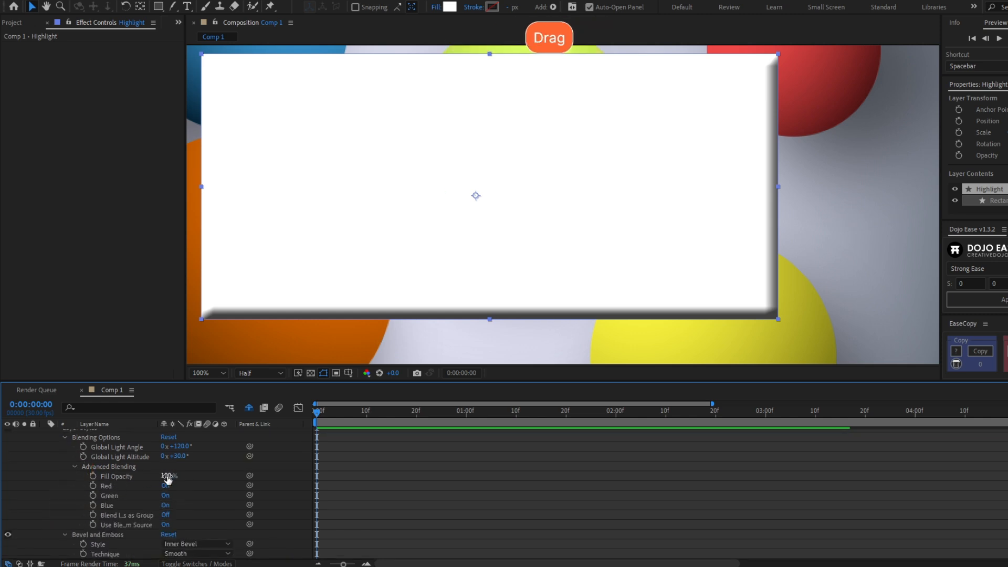
{"action": "left_click", "coordinate": [166, 476]}
{"action": "type", "text": "0"}
{"action": "key", "text": "Return"}
{"action": "left_click", "coordinate": [436, 454]}
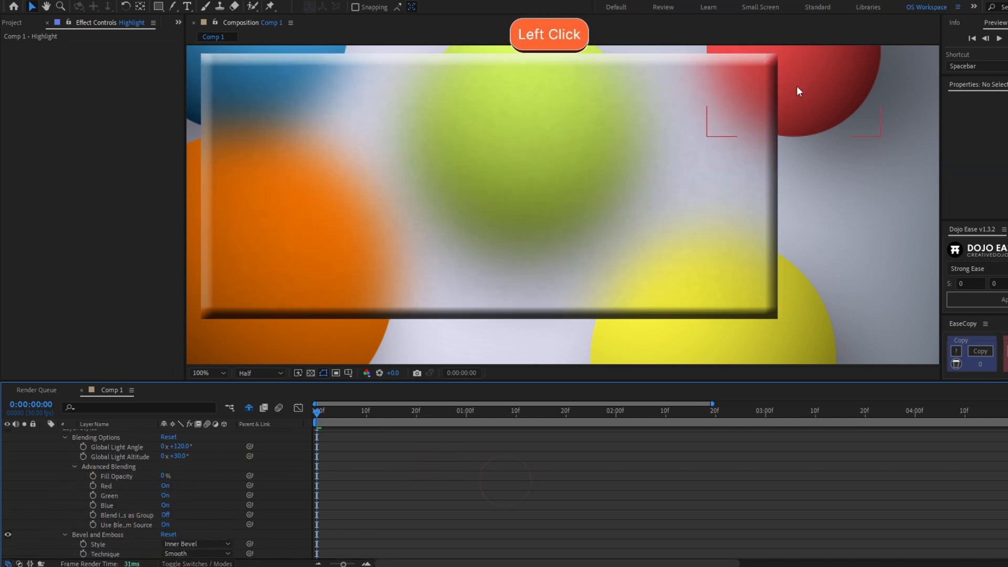
Step: Collapse the Blending Options and raise the Bevel and Emboss Size to 34
{"action": "left_click_drag", "start_coordinate": [495, 222], "coordinate": [533, 227]}
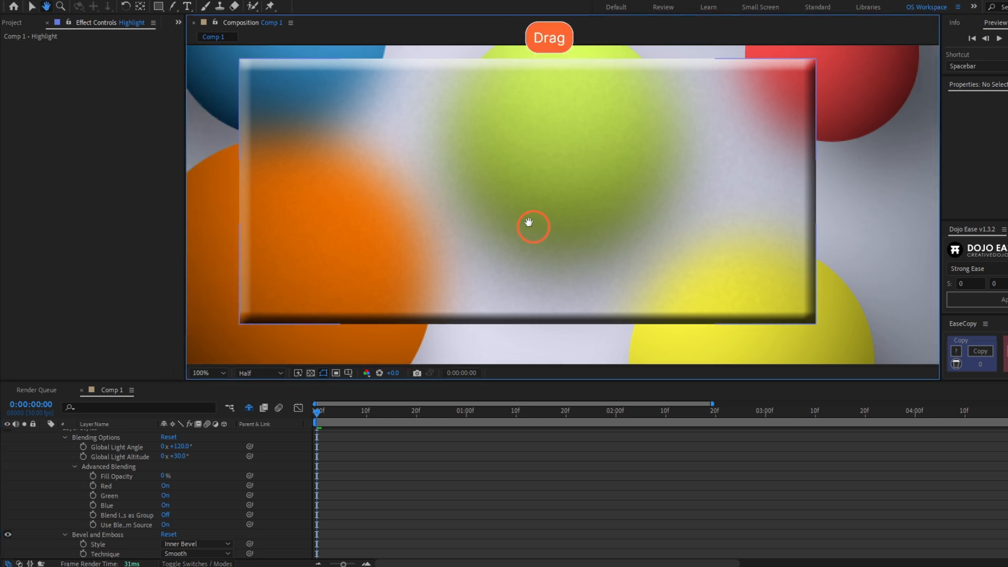
{"action": "left_click", "coordinate": [64, 437]}
{"action": "left_click_drag", "start_coordinate": [167, 496], "coordinate": [174, 496]}
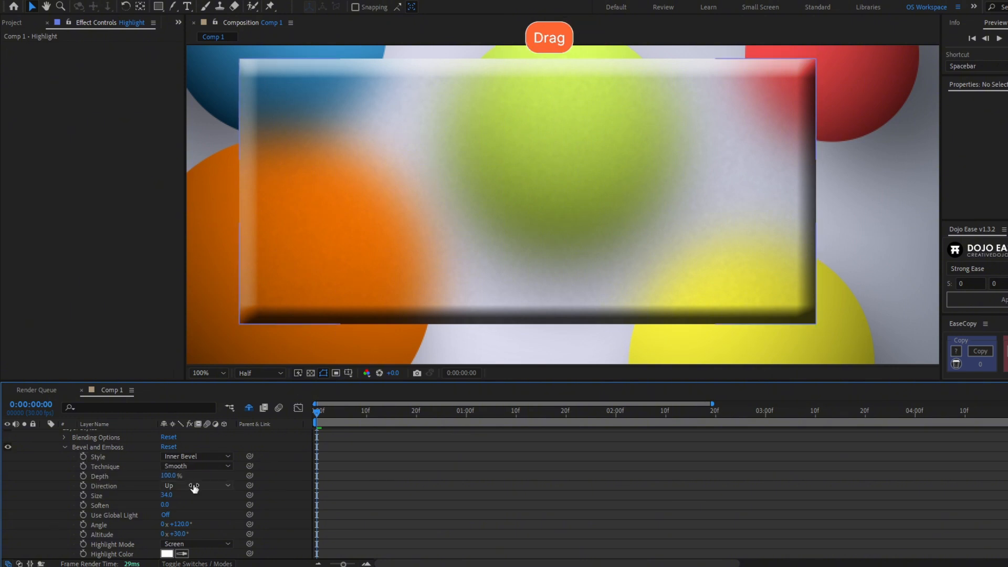
Step: Try the Chisel Soft and Chisel Hard techniques for the bevel and return it to Smooth
{"action": "left_click", "coordinate": [196, 466]}
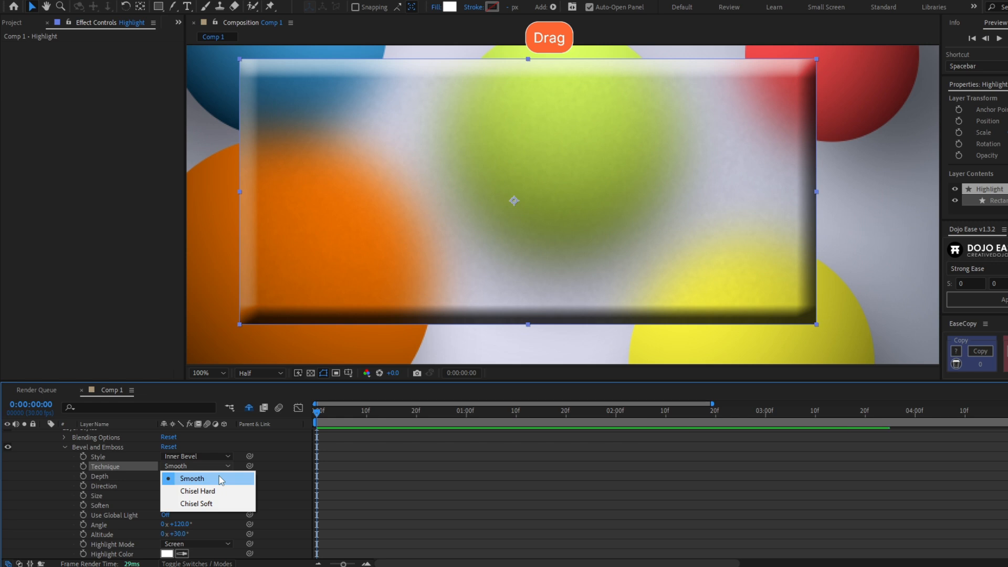
{"action": "left_click", "coordinate": [225, 504]}
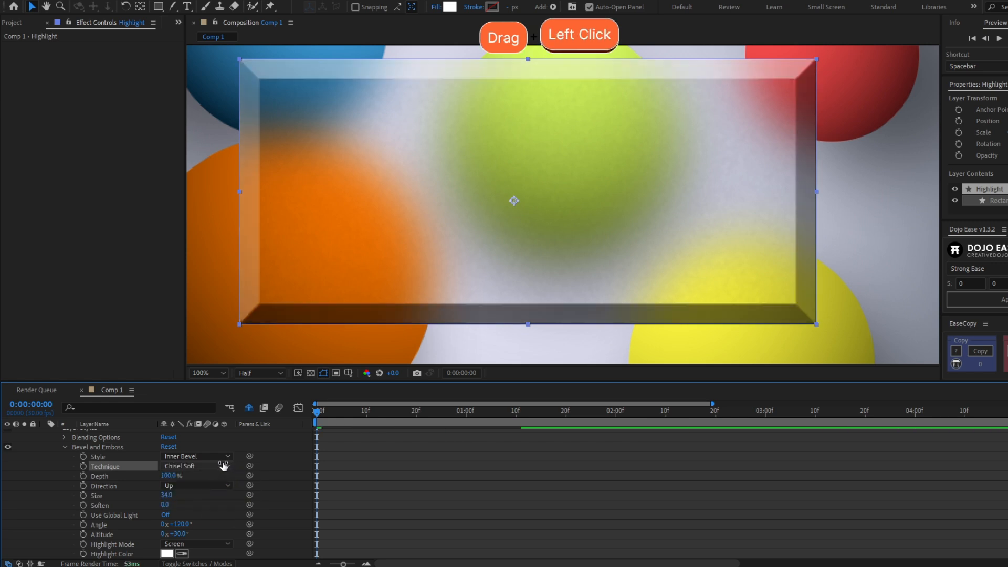
{"action": "left_click", "coordinate": [224, 466]}
{"action": "left_click", "coordinate": [222, 491]}
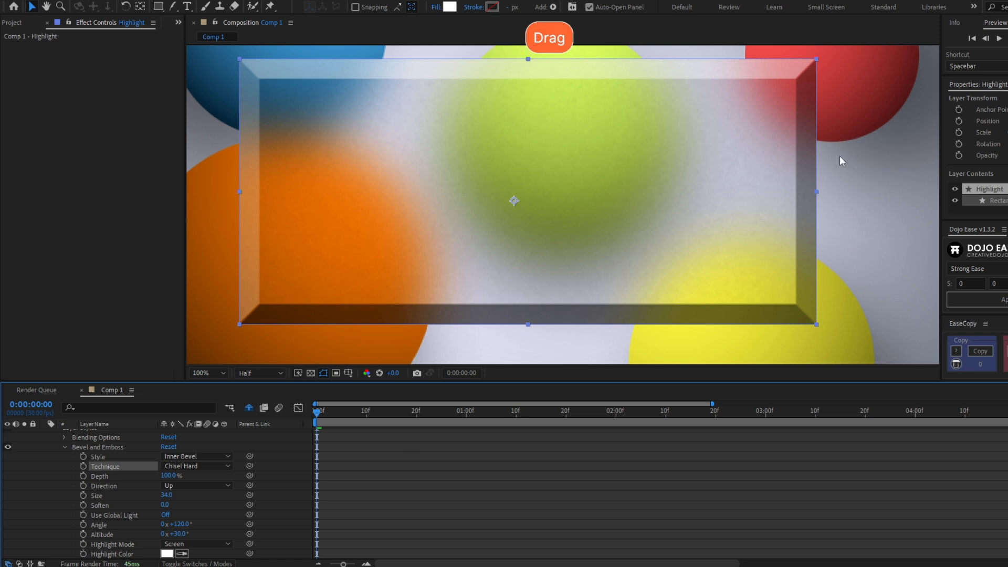
{"action": "left_click", "coordinate": [194, 465]}
{"action": "left_click", "coordinate": [200, 479]}
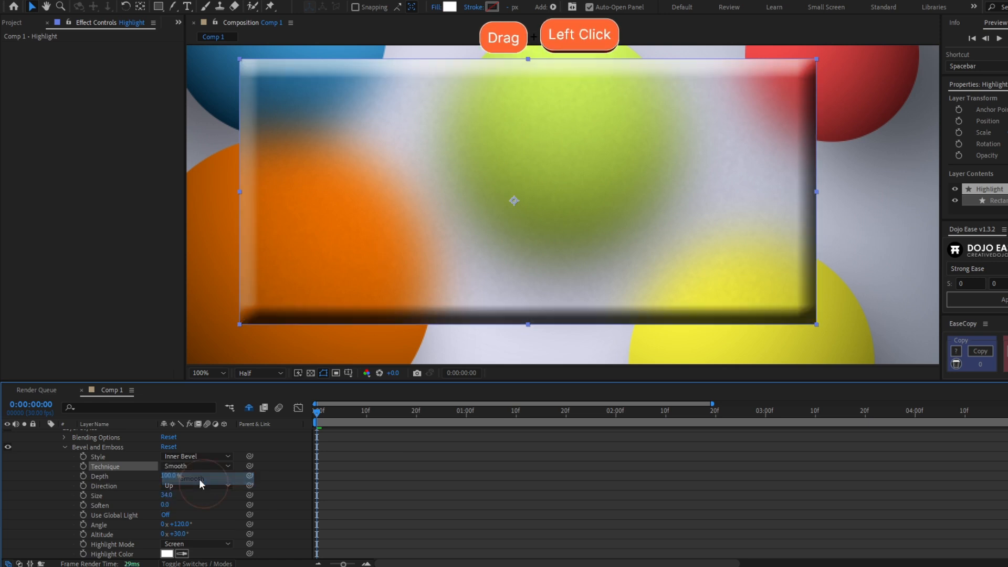
Step: Change the Bevel and Emboss Highlight Mode to Overlay
{"action": "scroll", "coordinate": [92, 470], "scroll_direction": "down", "scroll_amount": 1}
{"action": "scroll", "coordinate": [115, 483], "scroll_direction": "down", "scroll_amount": 2}
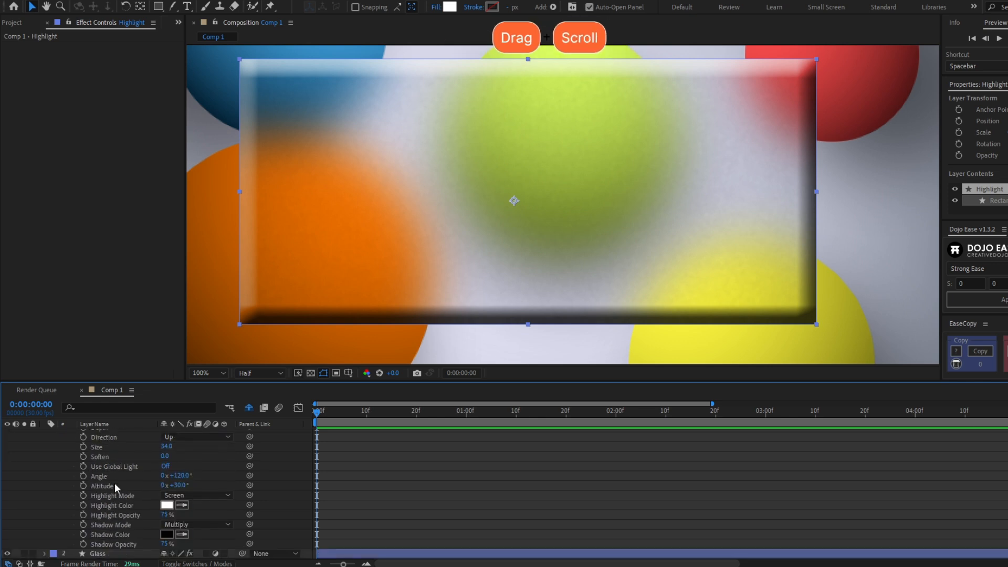
{"action": "left_click", "coordinate": [102, 495]}
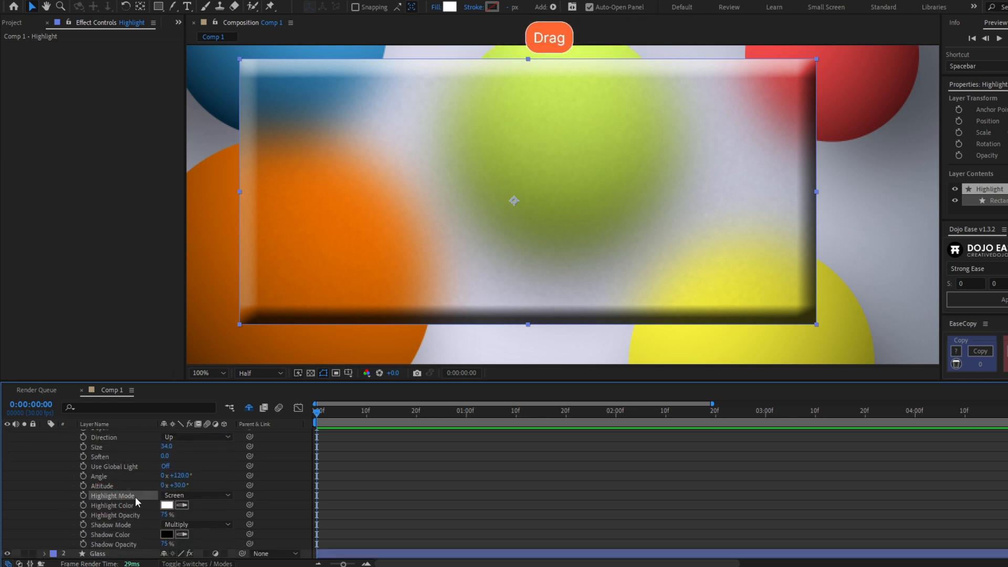
{"action": "left_click", "coordinate": [174, 496]}
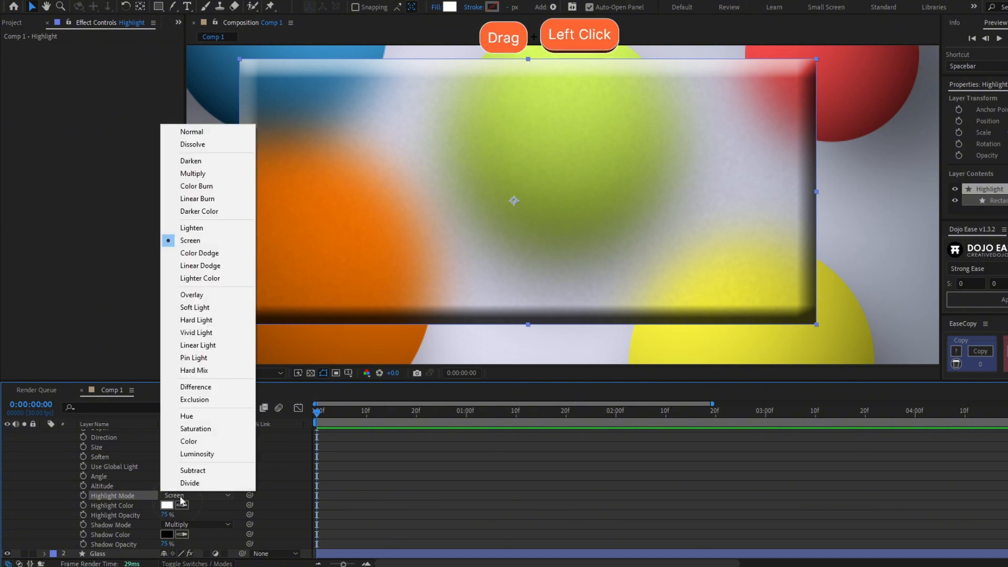
{"action": "left_click", "coordinate": [200, 294]}
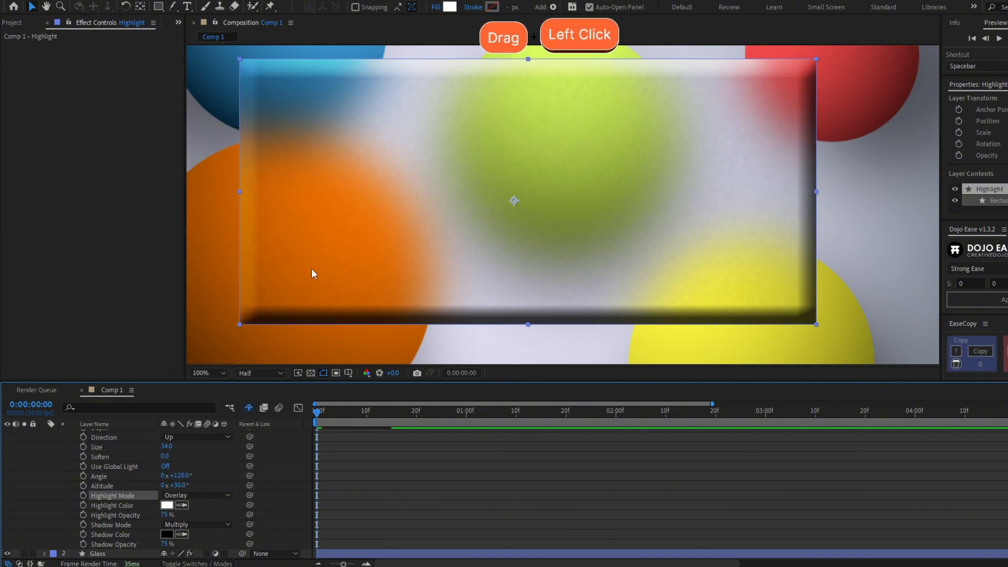
Step: Try moving the Highlight and Glass layers separately in the composition and undo the move
{"action": "scroll", "coordinate": [562, 203], "scroll_direction": "down", "scroll_amount": 2}
{"action": "left_click", "coordinate": [634, 206]}
{"action": "scroll", "coordinate": [598, 230], "scroll_direction": "right", "scroll_amount": 2}
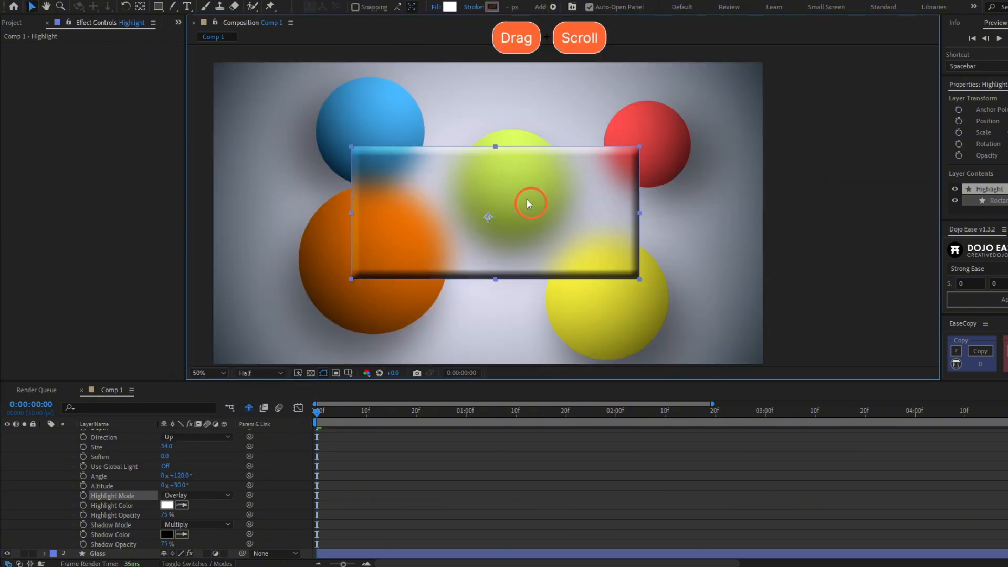
{"action": "left_click_drag", "start_coordinate": [529, 203], "coordinate": [628, 184]}
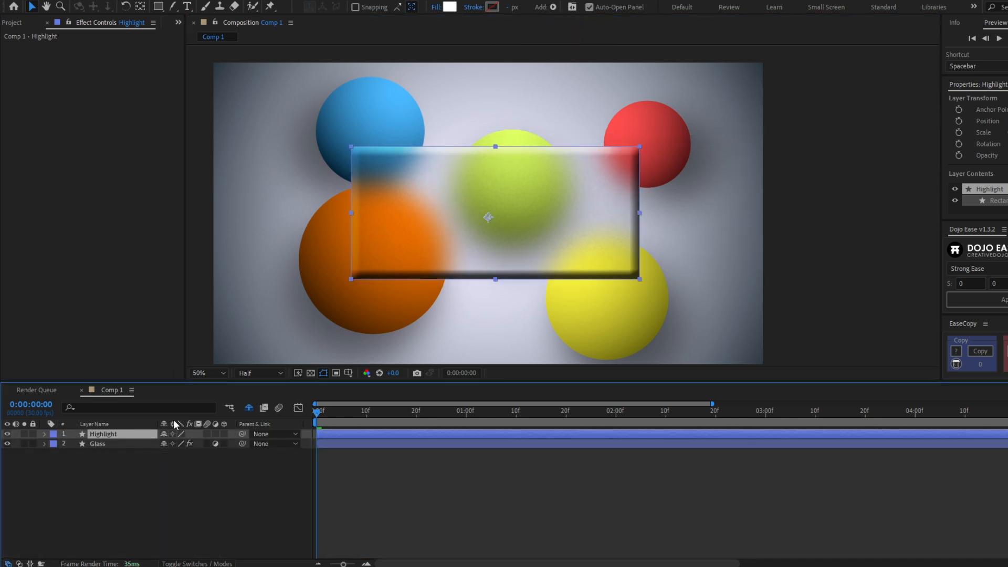
{"action": "left_click", "coordinate": [116, 443]}
{"action": "left_click_drag", "start_coordinate": [389, 149], "coordinate": [586, 168]}
{"action": "key", "text": "ctrl+z"}
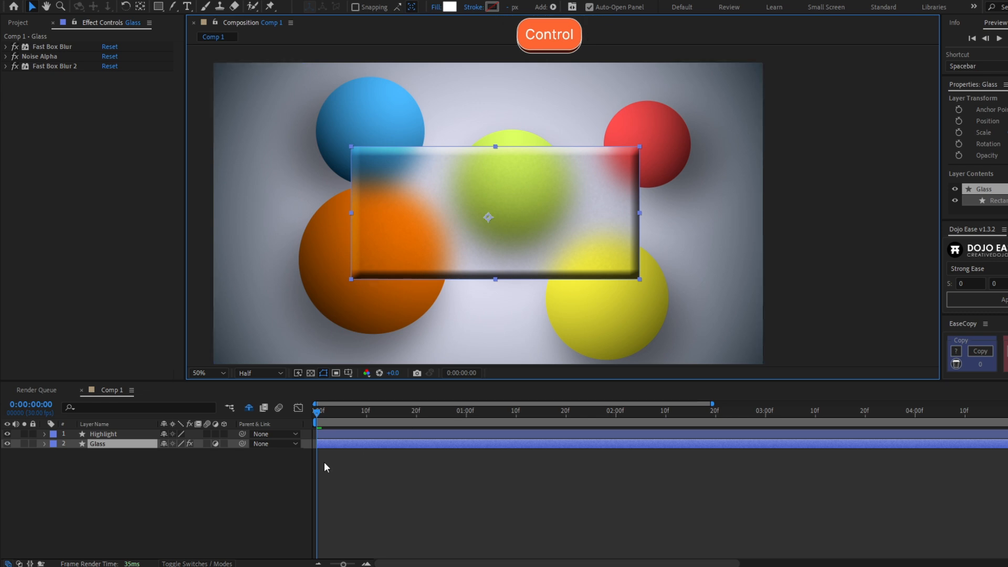
Step: Parent the Highlight layer to the Glass layer and move the Glass layer over the red ball
{"action": "left_click", "coordinate": [145, 435]}
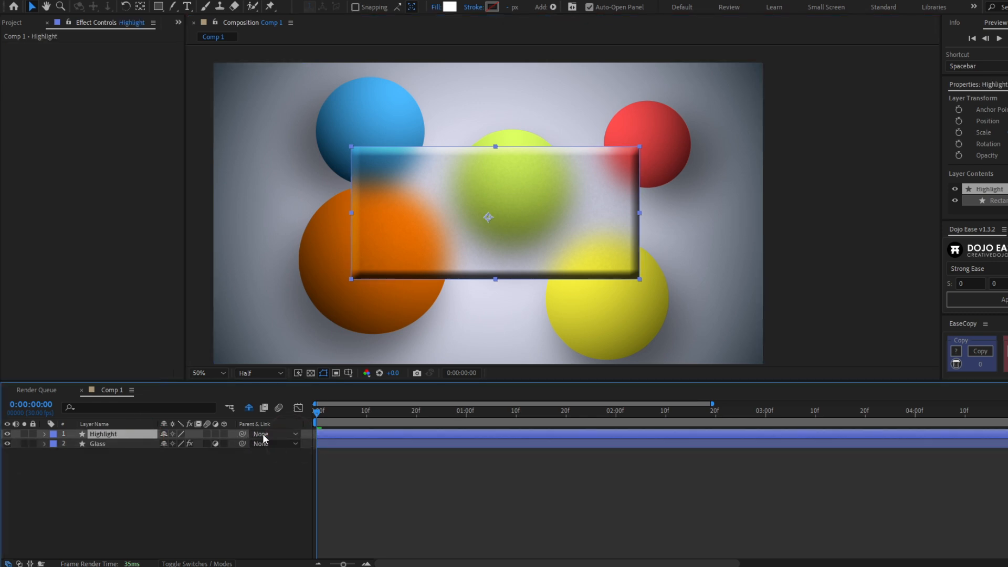
{"action": "left_click_drag", "start_coordinate": [242, 434], "coordinate": [103, 442]}
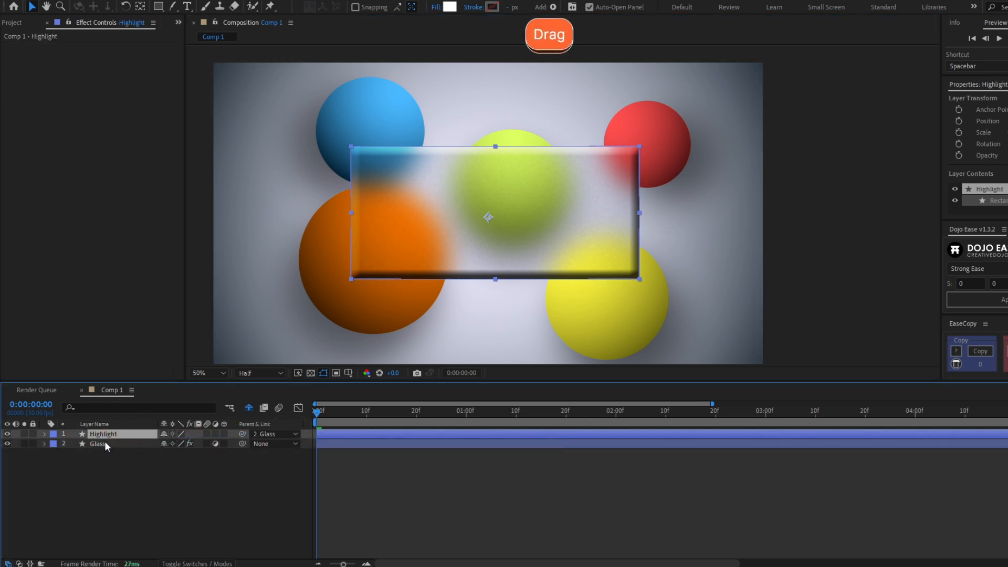
{"action": "left_click", "coordinate": [105, 442]}
{"action": "left_click_drag", "start_coordinate": [511, 234], "coordinate": [610, 214]}
Step: Reveal the Highlight layer's Bevel and Emboss settings under its Layer Styles
{"action": "scroll", "coordinate": [610, 214], "scroll_direction": "up", "scroll_amount": 2}
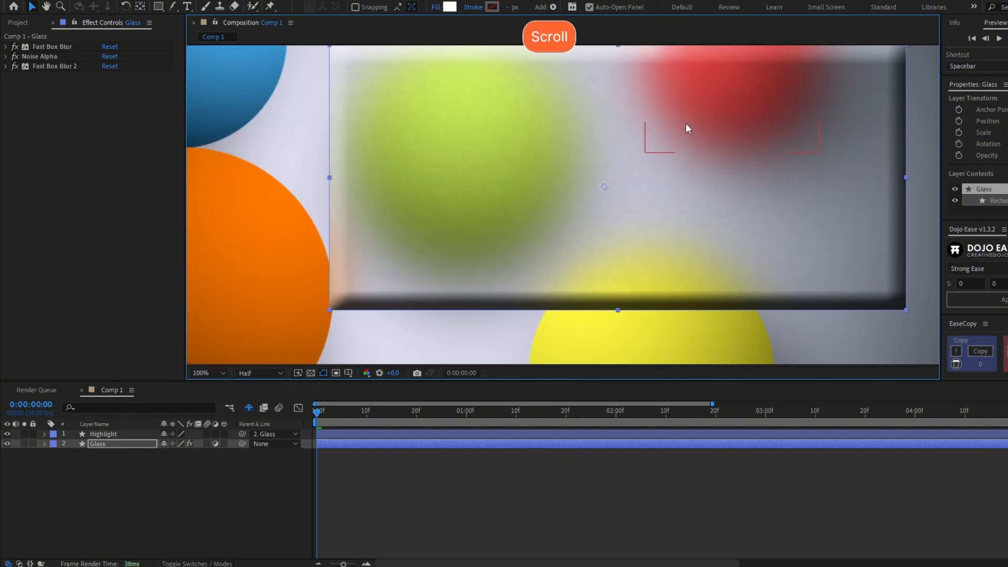
{"action": "left_click_drag", "start_coordinate": [686, 126], "coordinate": [547, 165]}
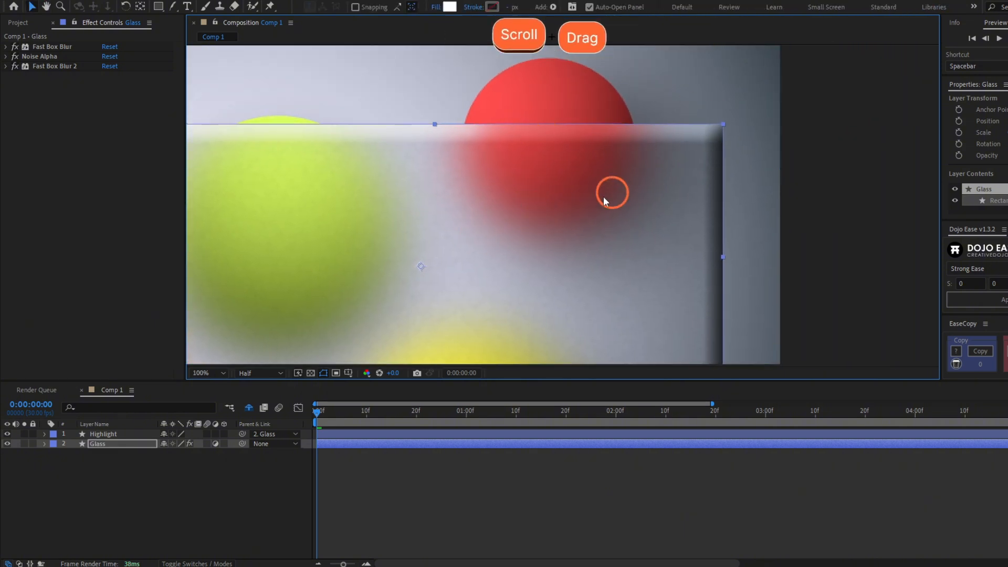
{"action": "left_click", "coordinate": [44, 434]}
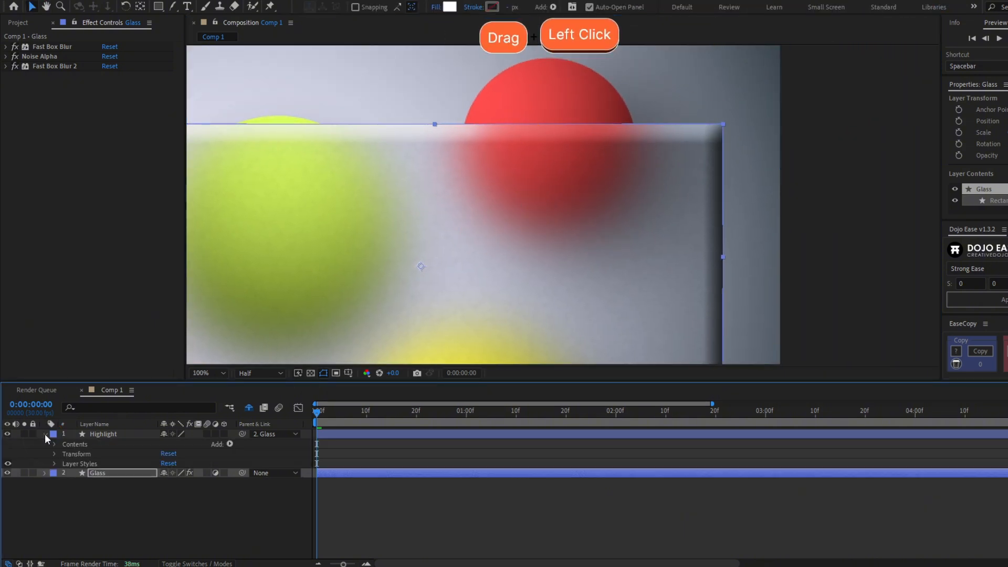
{"action": "left_click", "coordinate": [54, 464]}
{"action": "left_click", "coordinate": [64, 482]}
{"action": "scroll", "coordinate": [71, 478], "scroll_direction": "down", "scroll_amount": 5}
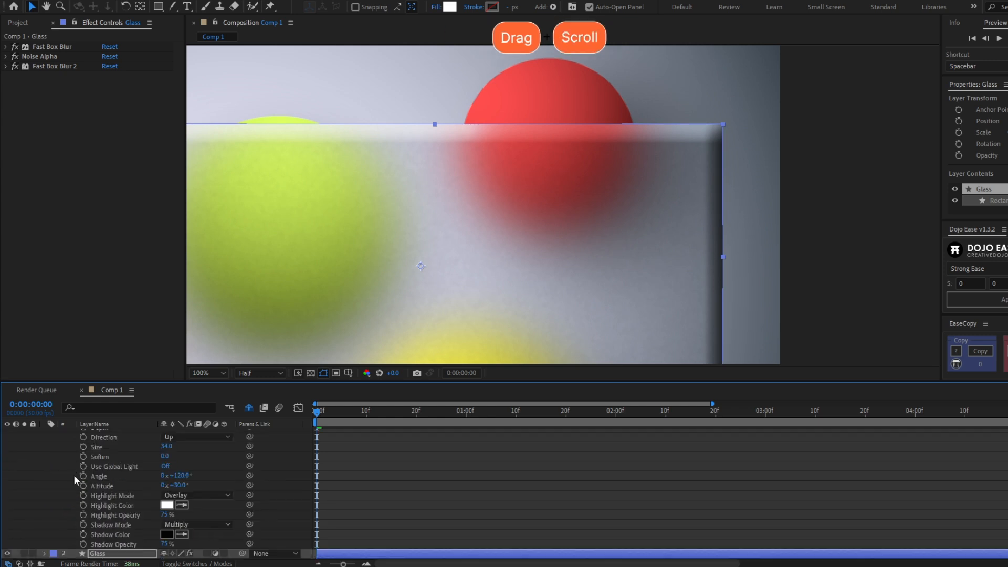
Step: Try Screen as the bevel's Highlight Mode for comparison and switch it back to Overlay
{"action": "left_click_drag", "start_coordinate": [181, 495], "coordinate": [195, 241]}
{"action": "left_click", "coordinate": [202, 244]}
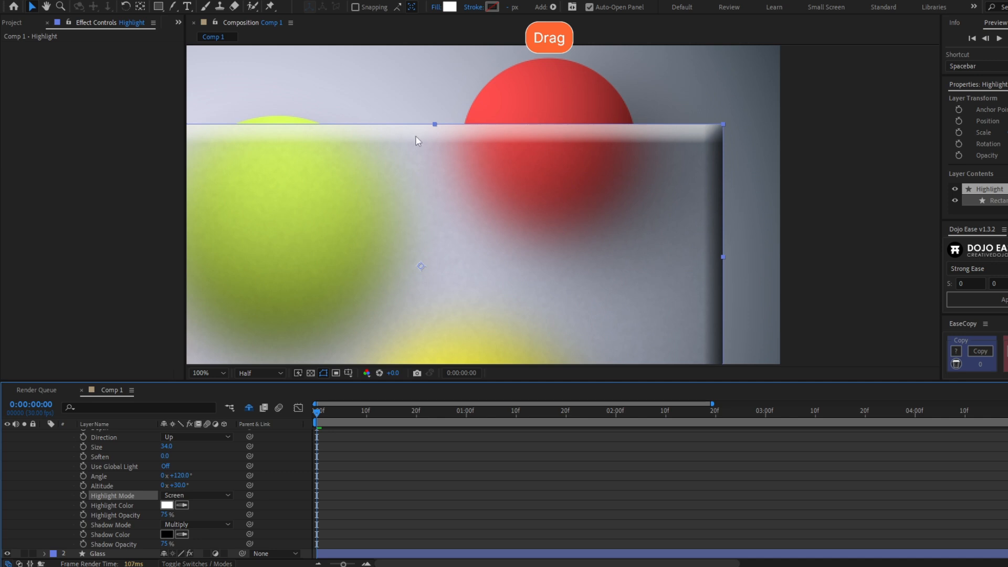
{"action": "left_click_drag", "start_coordinate": [202, 496], "coordinate": [192, 294]}
{"action": "scroll", "coordinate": [496, 262], "scroll_direction": "down", "scroll_amount": 2}
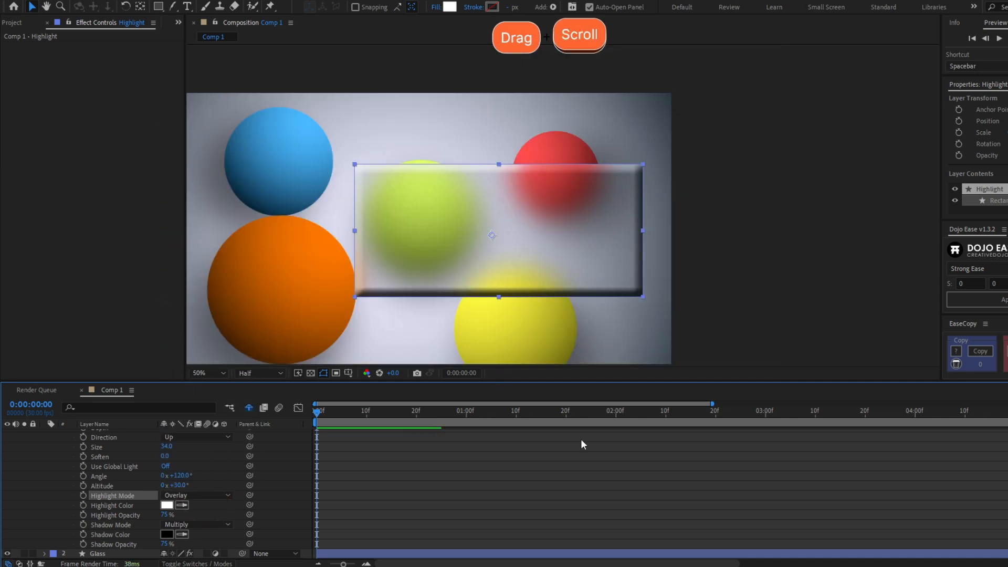
{"action": "left_click_drag", "start_coordinate": [634, 140], "coordinate": [561, 394]}
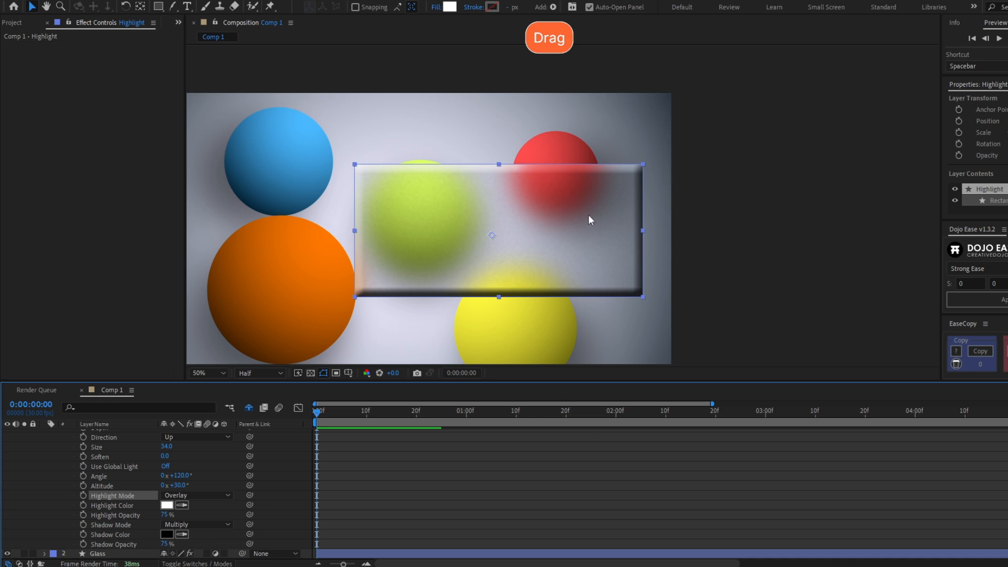
Step: Set the bevel's Highlight Opacity to 82% and its Shadow Opacity to 25%
{"action": "left_click_drag", "start_coordinate": [164, 515], "coordinate": [242, 512]}
{"action": "left_click", "coordinate": [423, 486]}
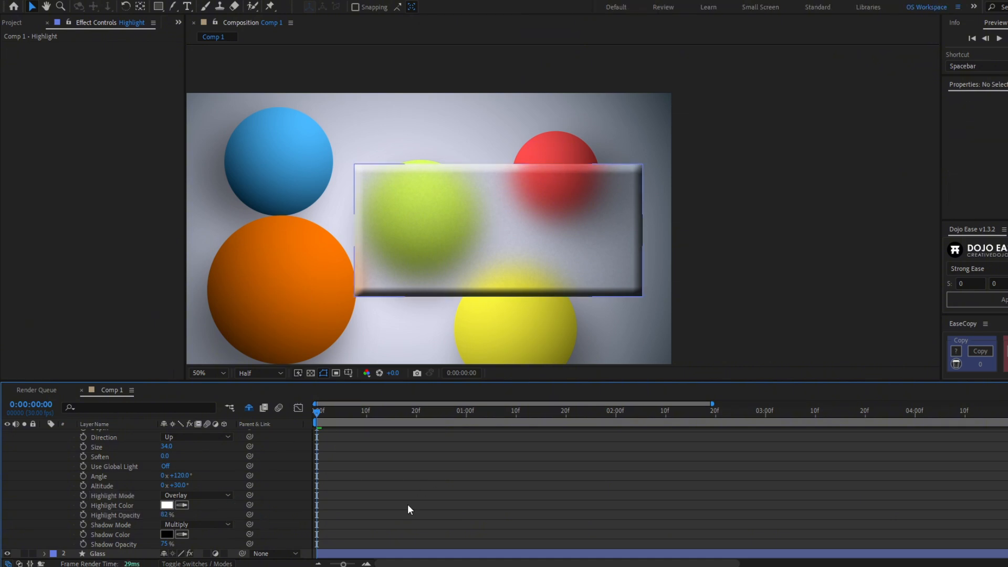
{"action": "scroll", "coordinate": [149, 538], "scroll_direction": "down", "scroll_amount": 2}
{"action": "left_click", "coordinate": [164, 544]}
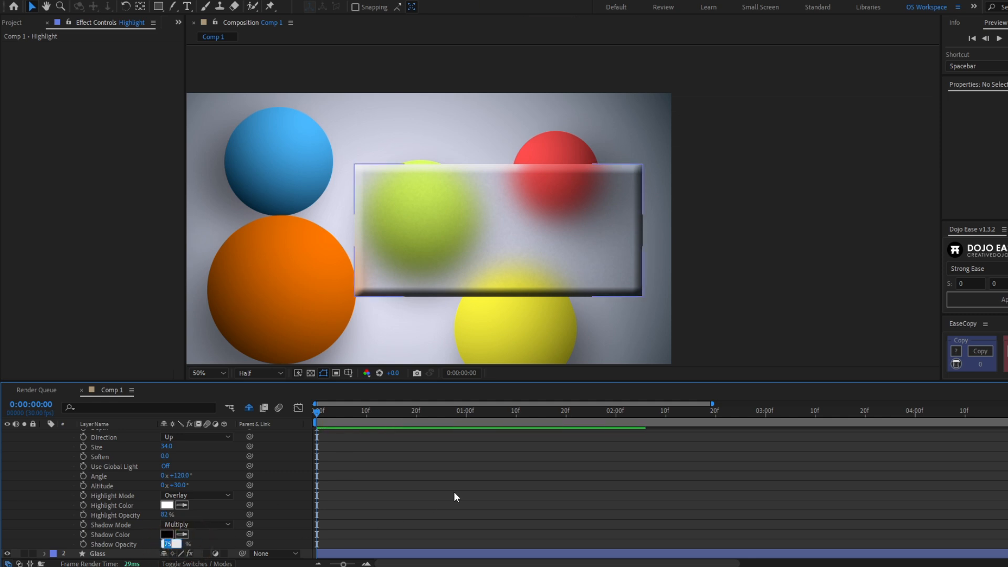
{"action": "type", "text": "25"}
{"action": "left_click", "coordinate": [494, 260]}
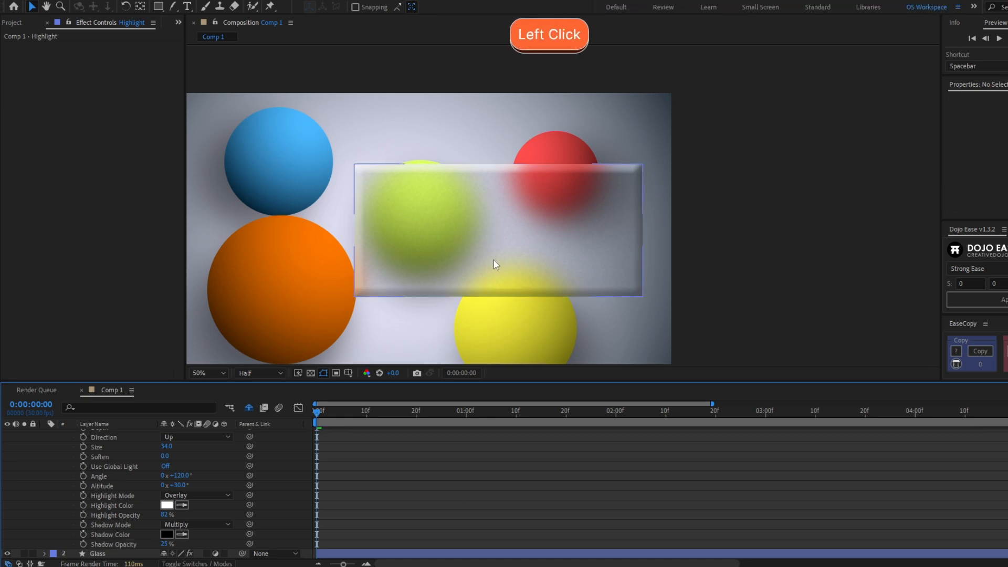
Step: Collapse the Highlight layer's properties and move the Glass layer back to the centre so it overlaps all five balls
{"action": "left_click_drag", "start_coordinate": [493, 260], "coordinate": [486, 263]}
{"action": "scroll", "coordinate": [487, 263], "scroll_direction": "up", "scroll_amount": 1}
{"action": "left_click", "coordinate": [103, 436]}
{"action": "key", "text": "u"}
{"action": "key", "text": "u"}
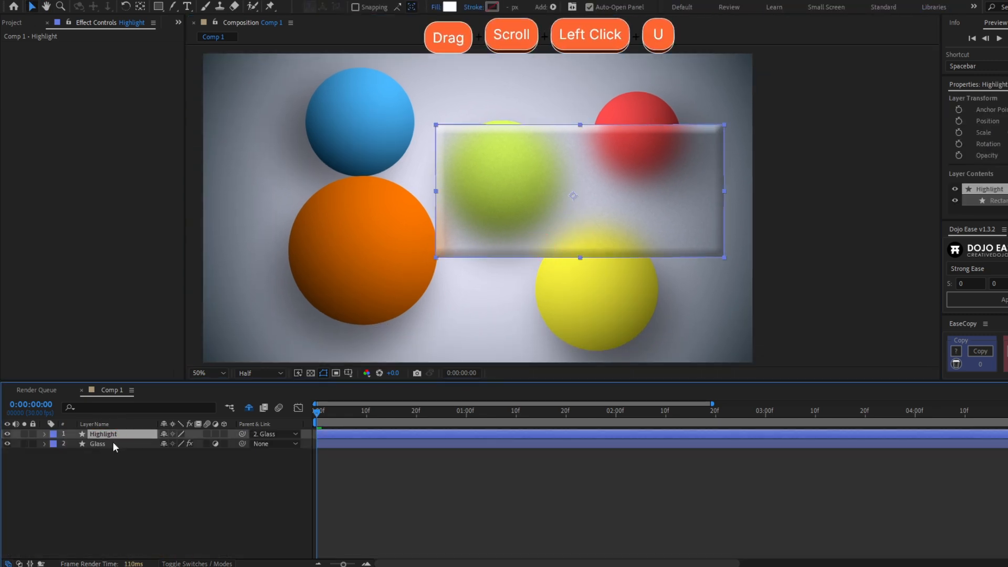
{"action": "left_click", "coordinate": [112, 444]}
{"action": "left_click", "coordinate": [612, 207]}
{"action": "left_click_drag", "start_coordinate": [572, 222], "coordinate": [521, 213]}
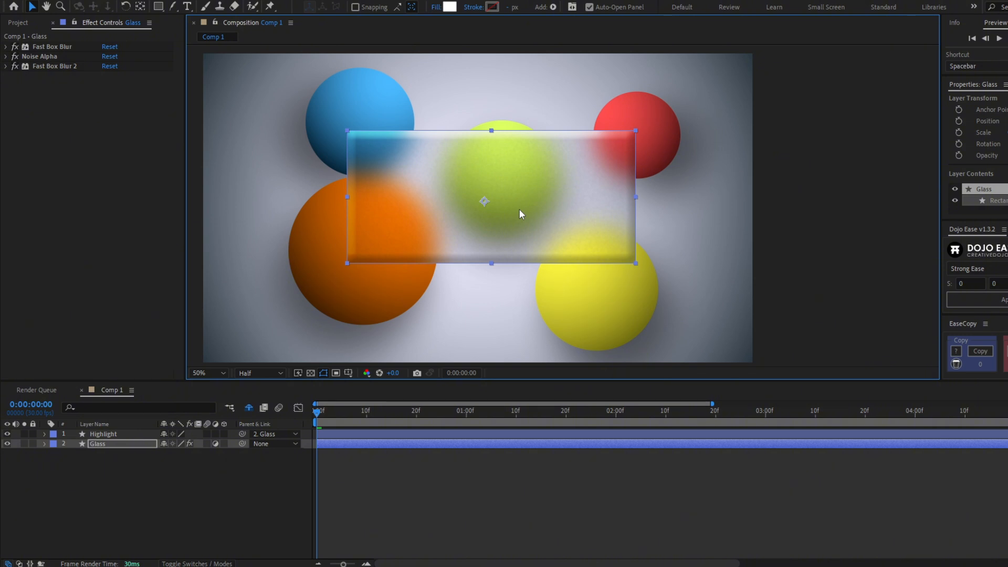
Step: Add Round Corners to the Glass layer's contents and set its Radius to 310
{"action": "left_click", "coordinate": [99, 447]}
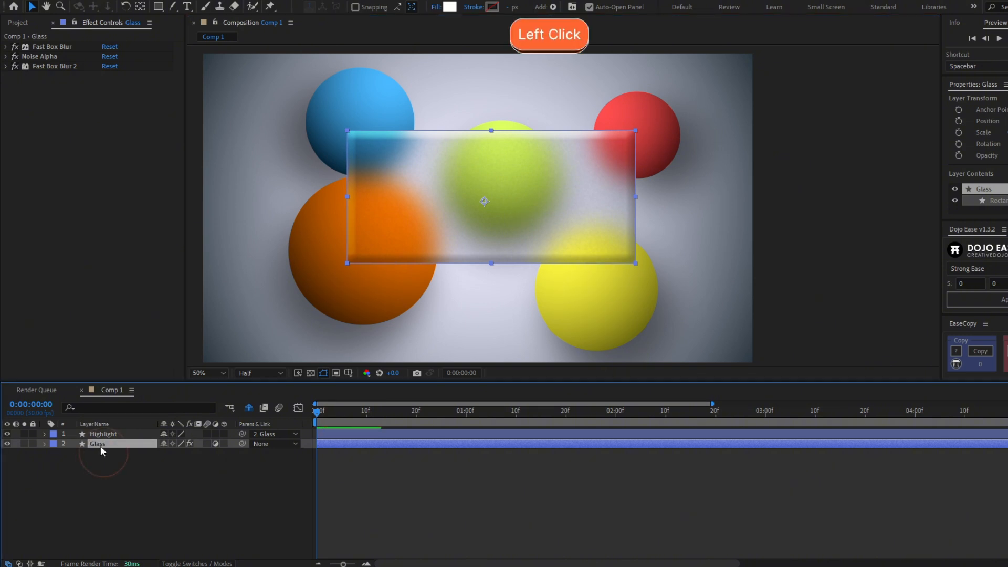
{"action": "left_click", "coordinate": [44, 443]}
{"action": "left_click", "coordinate": [230, 454]}
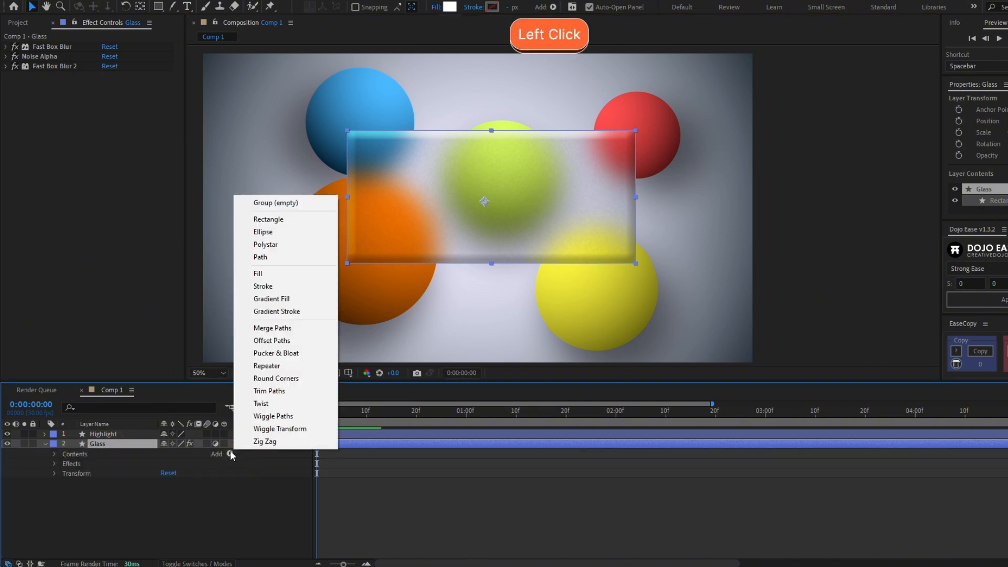
{"action": "left_click", "coordinate": [276, 378]}
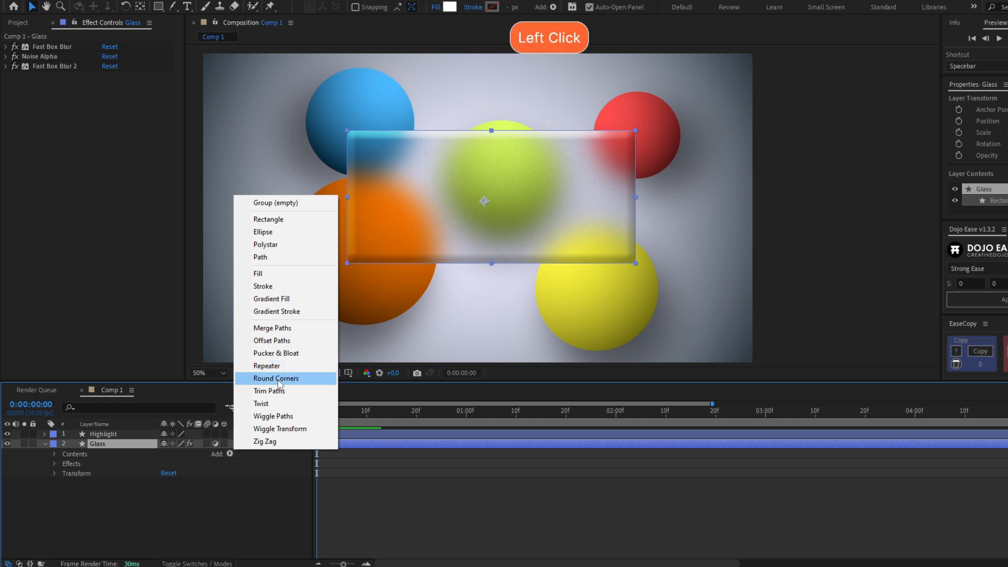
{"action": "left_click_drag", "start_coordinate": [168, 484], "coordinate": [317, 478]}
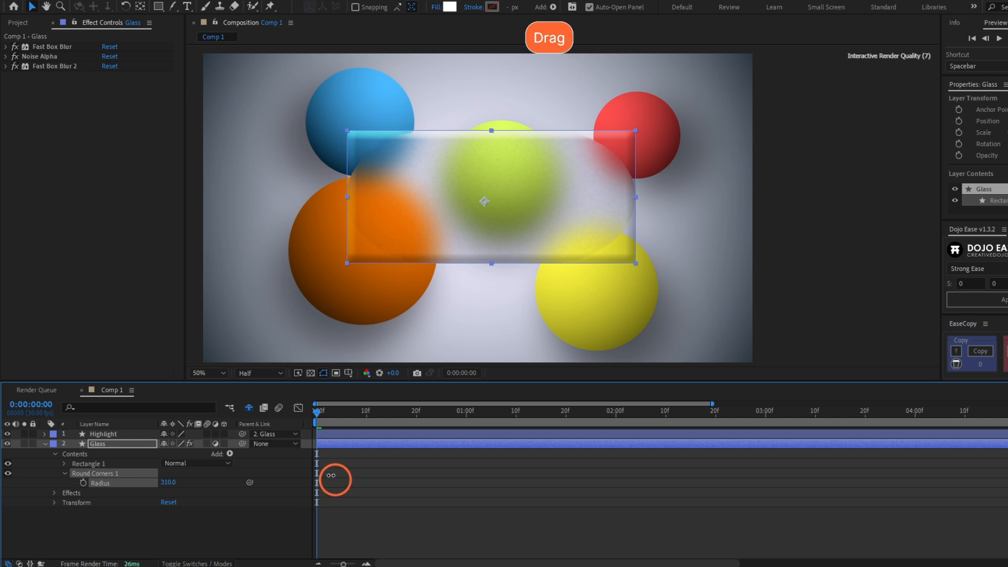
{"action": "scroll", "coordinate": [560, 240], "scroll_direction": "up", "scroll_amount": 2}
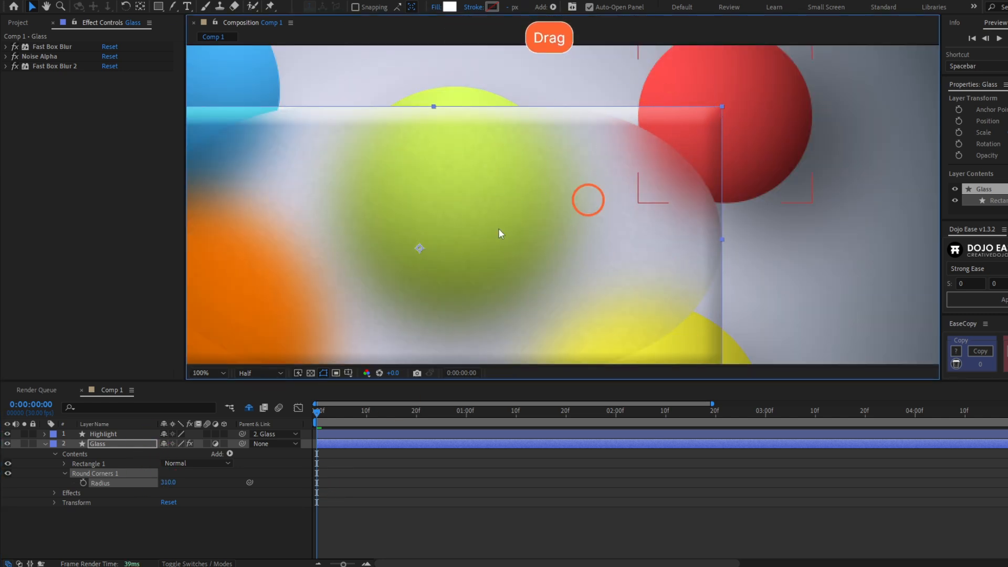
Step: Apply the Set Matte effect to the Highlight layer and take the matte from the Glass layer
{"action": "left_click", "coordinate": [116, 433]}
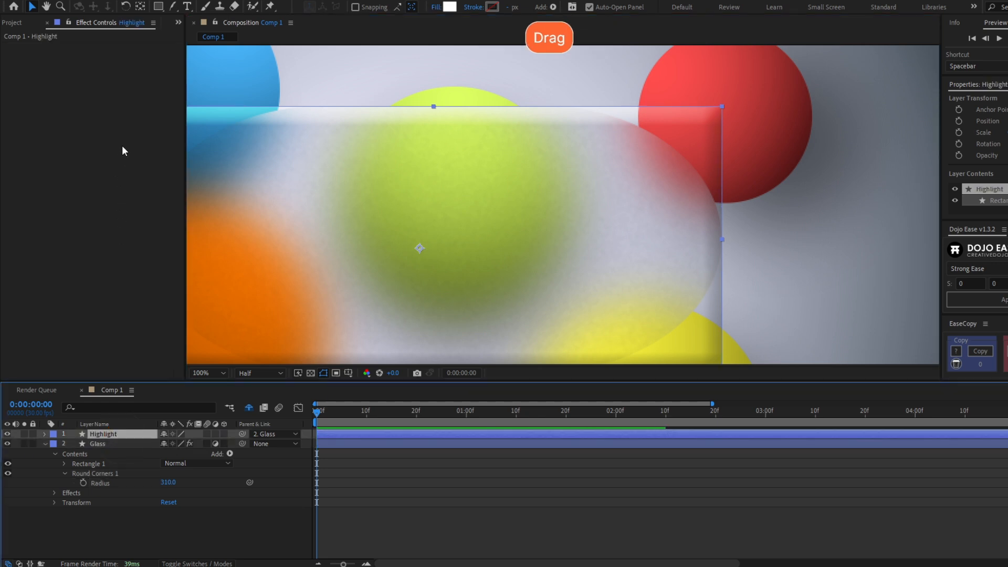
{"action": "left_click", "coordinate": [82, 143]}
{"action": "key", "text": "ctrl+space"}
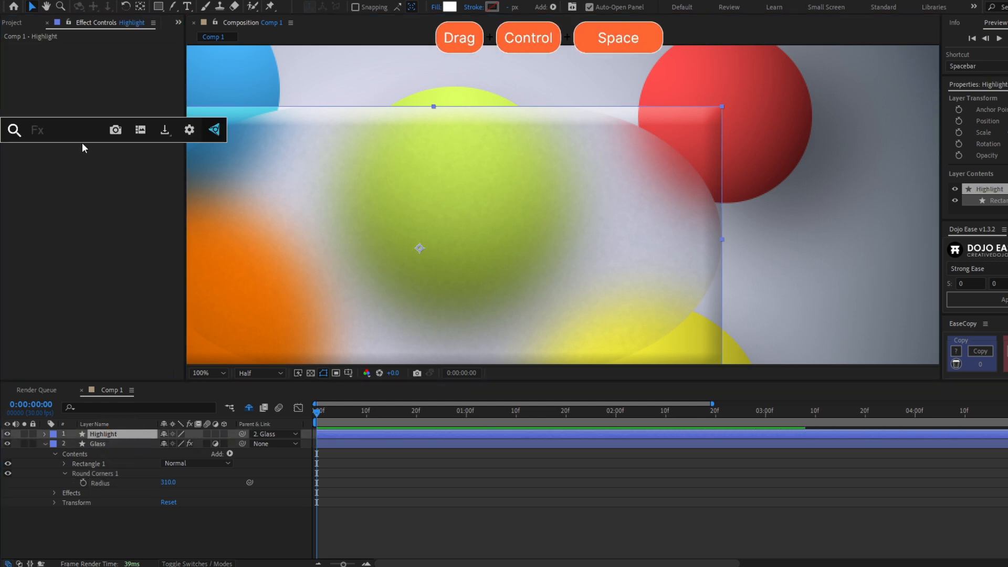
{"action": "type", "text": "set matt"}
{"action": "key", "text": "Return"}
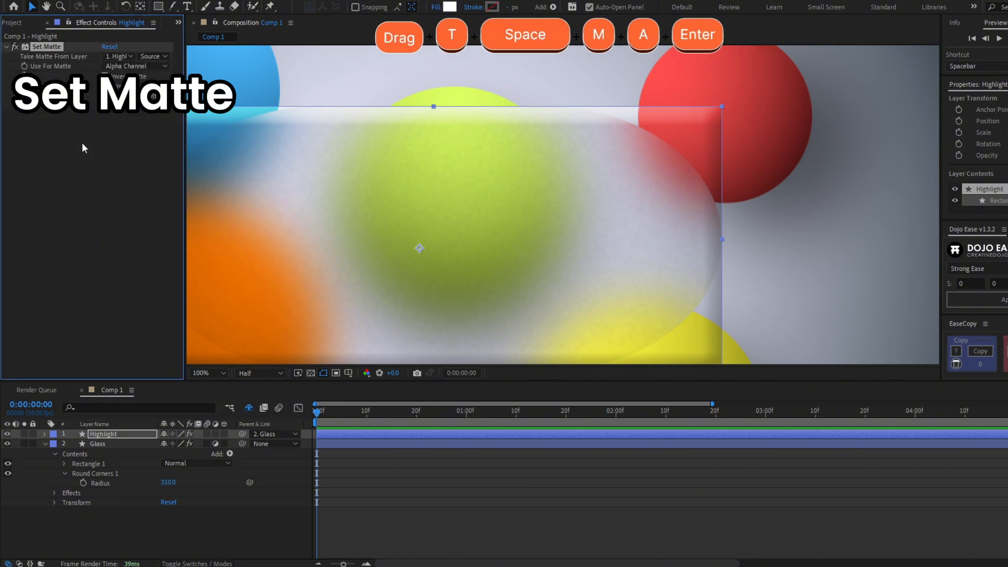
{"action": "left_click", "coordinate": [119, 57]}
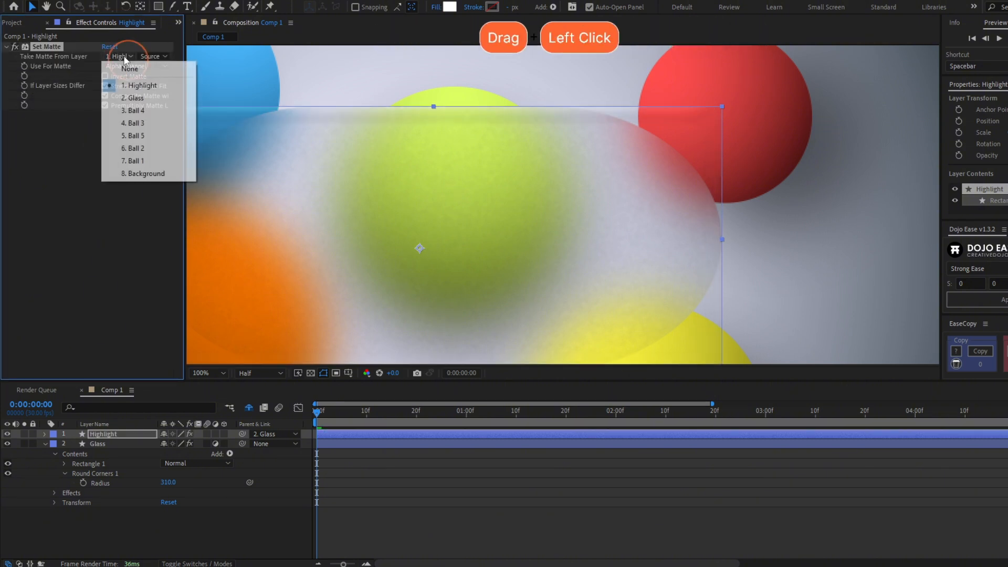
{"action": "left_click", "coordinate": [131, 102]}
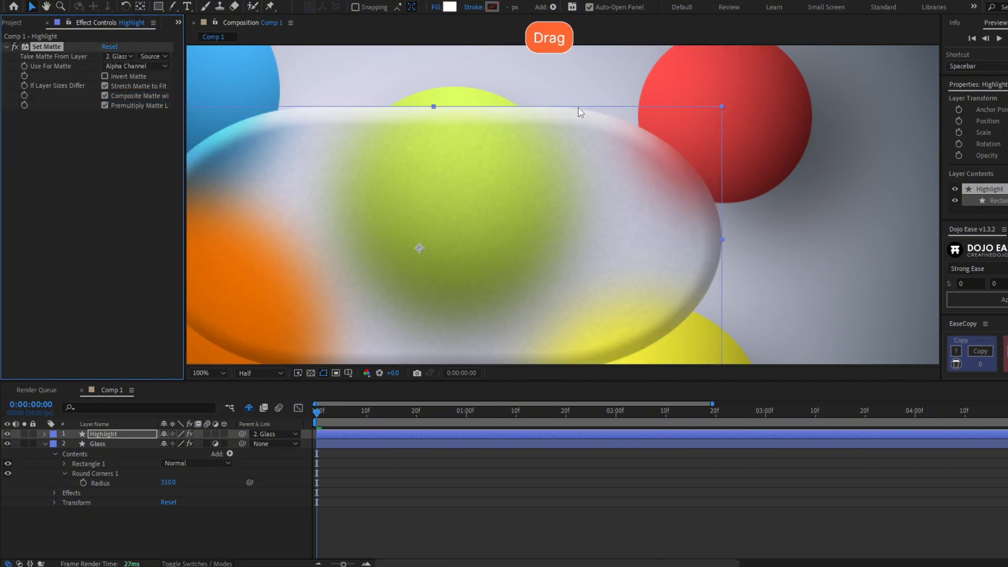
Step: Reduce the Glass layer's Round Corners Radius to about 208 and collapse the layer's properties
{"action": "left_click", "coordinate": [191, 493]}
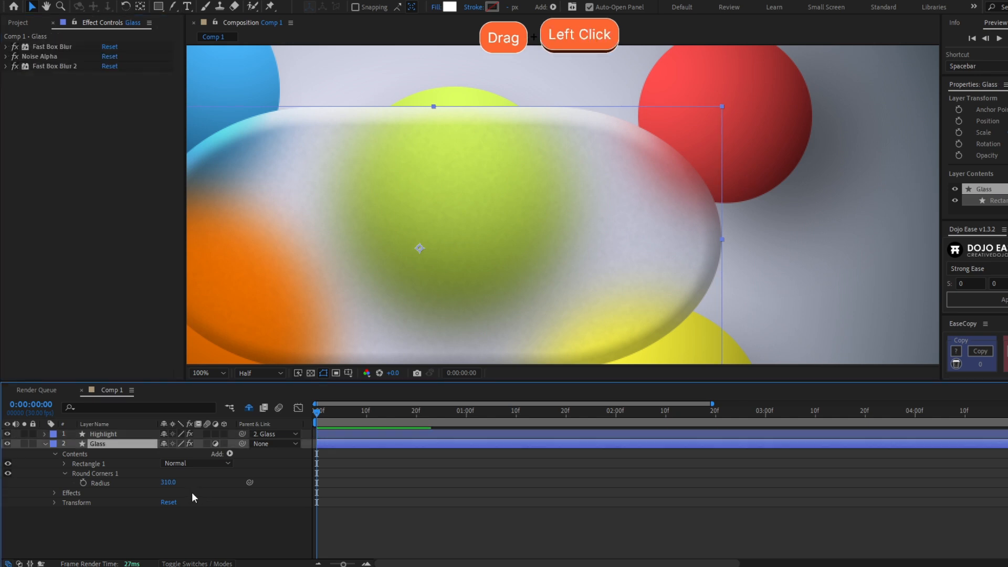
{"action": "left_click_drag", "start_coordinate": [168, 482], "coordinate": [176, 434]}
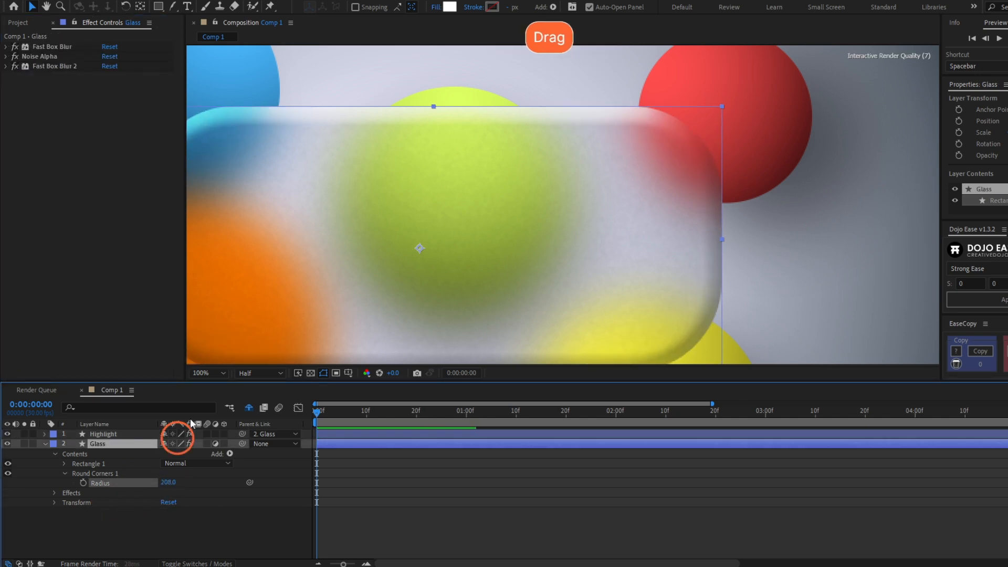
{"action": "scroll", "coordinate": [534, 238], "scroll_direction": "down", "scroll_amount": 2}
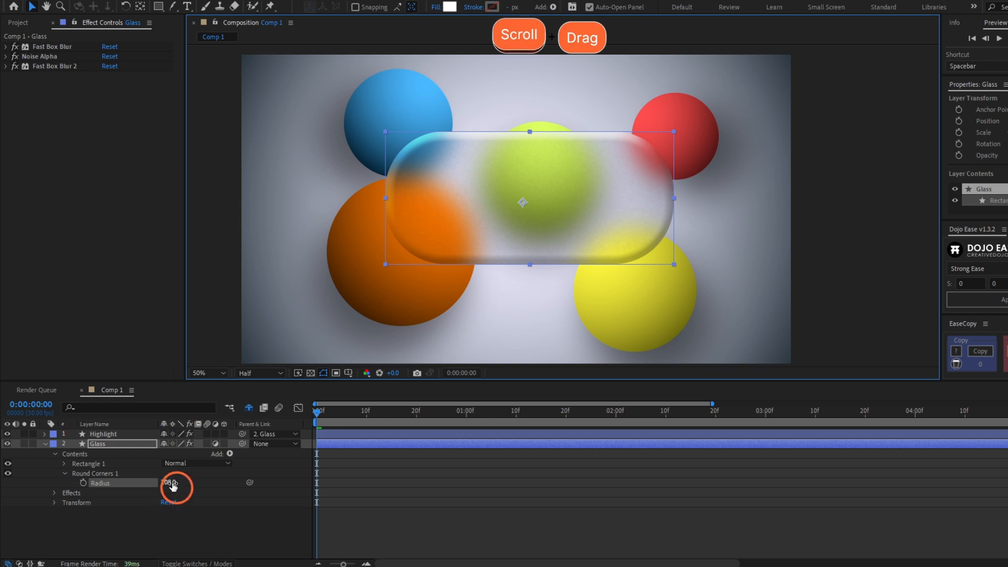
{"action": "left_click_drag", "start_coordinate": [174, 482], "coordinate": [376, 472]}
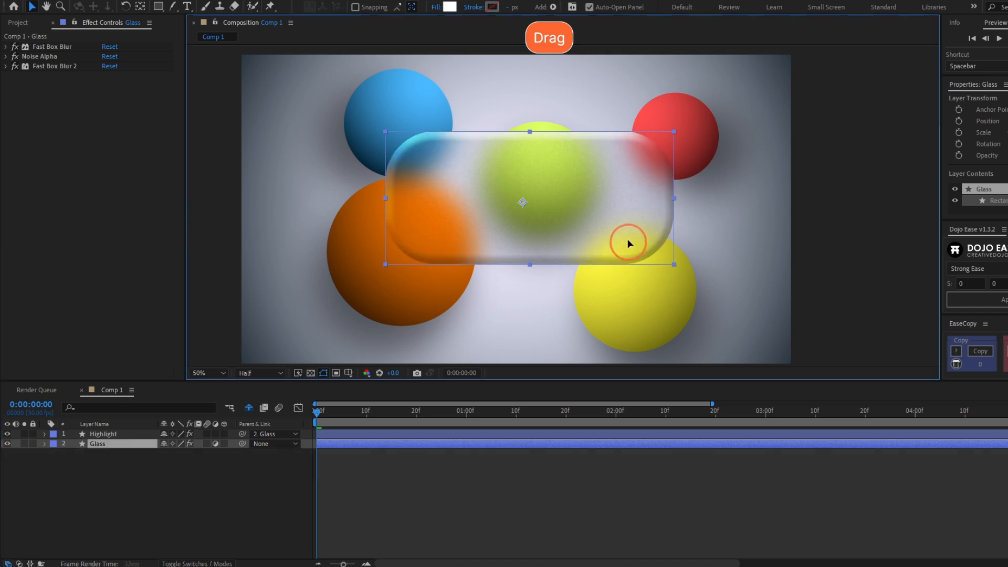
{"action": "left_click_drag", "start_coordinate": [628, 241], "coordinate": [543, 198]}
{"action": "key", "text": "ctrl"}
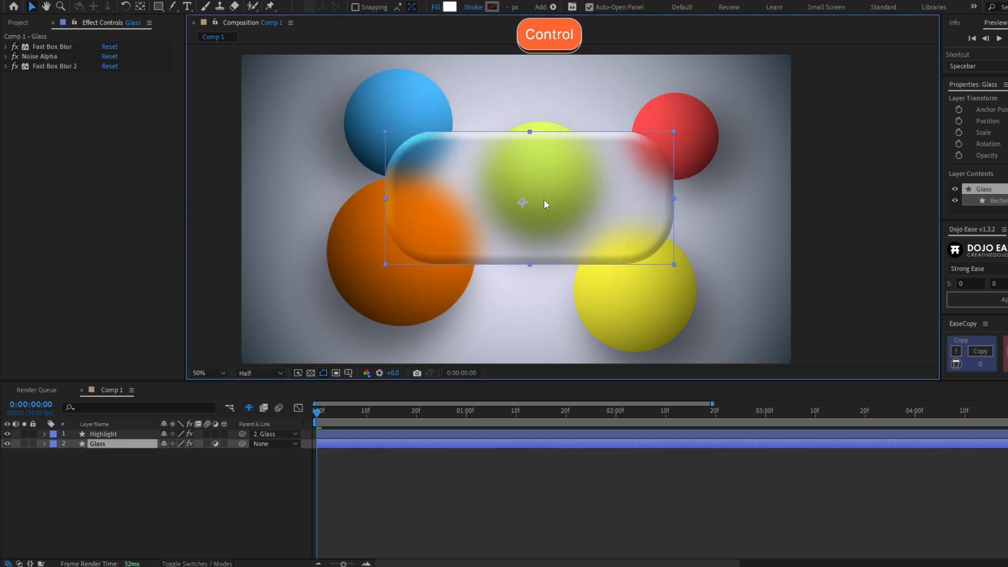
Step: Duplicate the Highlight layer, place the copy below the Glass layer, and rename it Shadow
{"action": "left_click", "coordinate": [132, 435]}
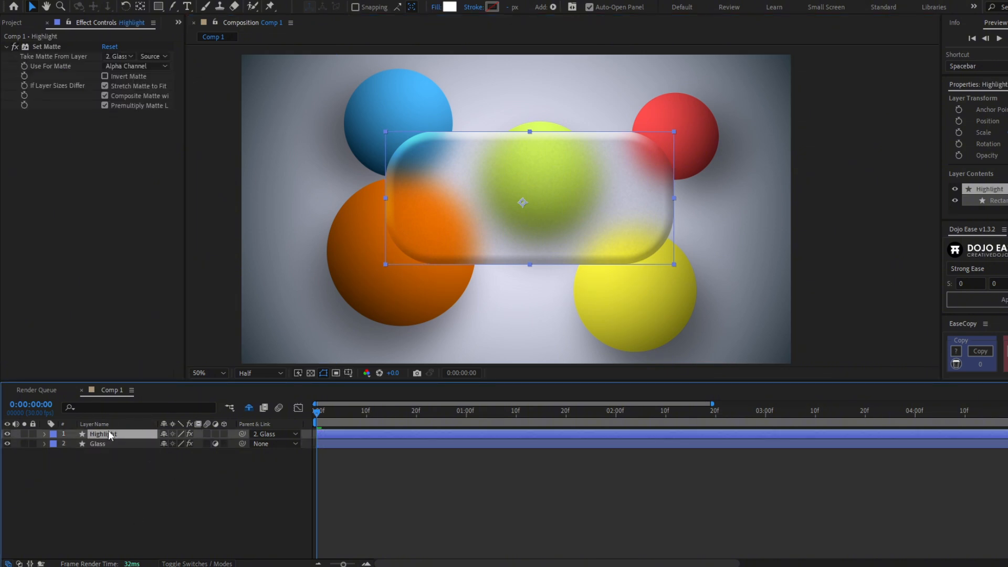
{"action": "key", "text": "ctrl+d"}
{"action": "left_click_drag", "start_coordinate": [128, 434], "coordinate": [124, 454]}
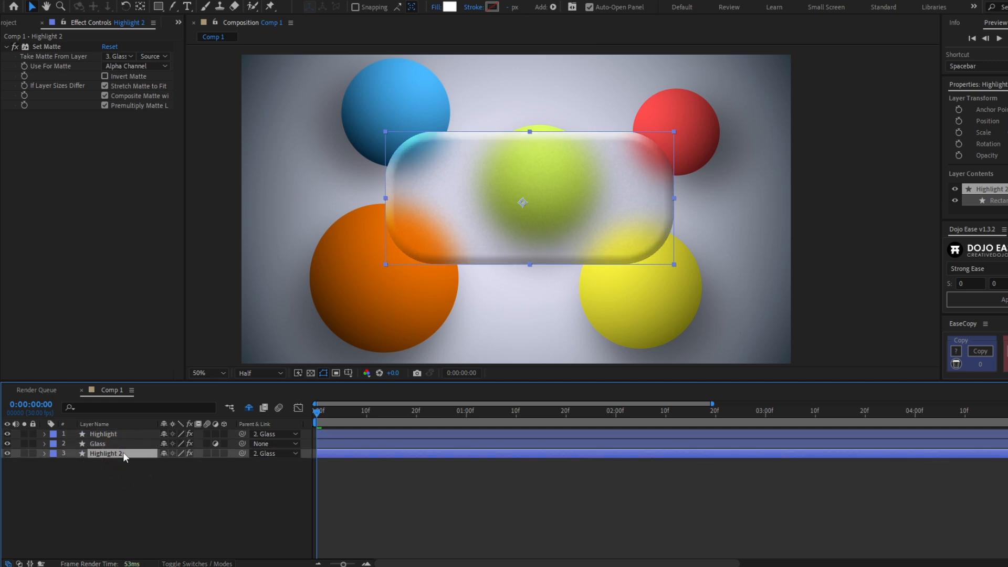
{"action": "key", "text": "Return"}
{"action": "type", "text": "Shadow"}
Step: Delete the Bevel and Emboss layer style from the Shadow layer
{"action": "left_click", "coordinate": [45, 453]}
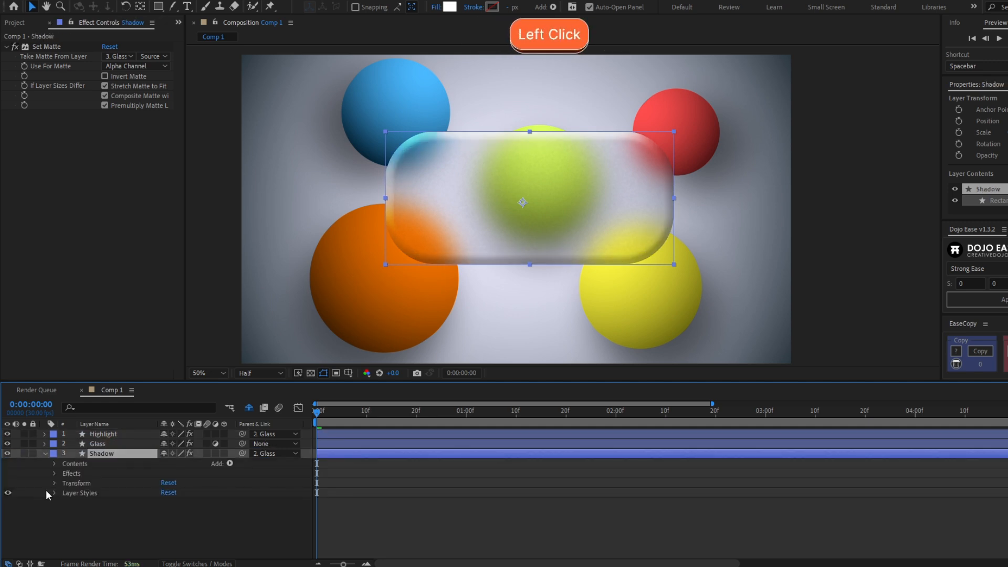
{"action": "left_click", "coordinate": [54, 492]}
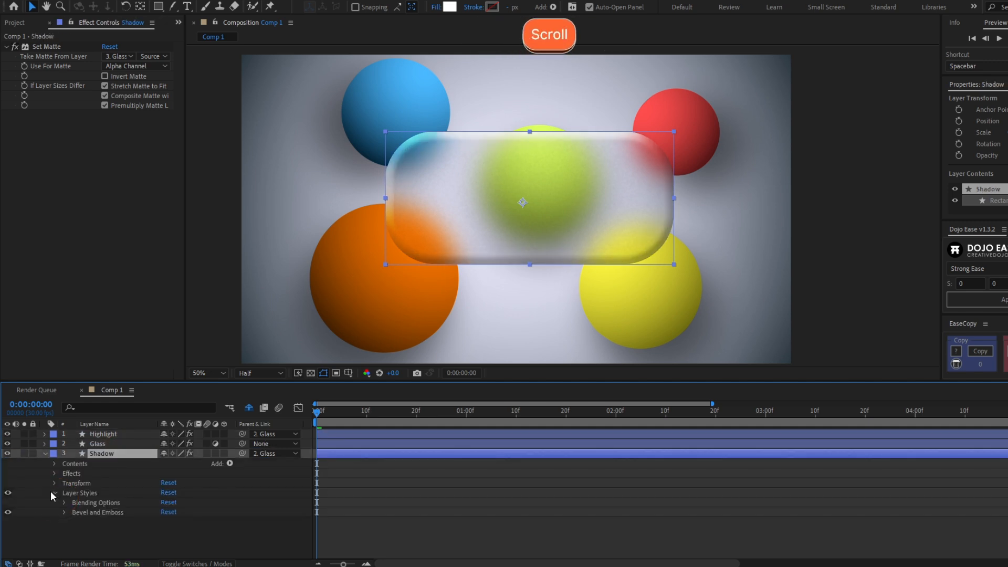
{"action": "left_click", "coordinate": [108, 514]}
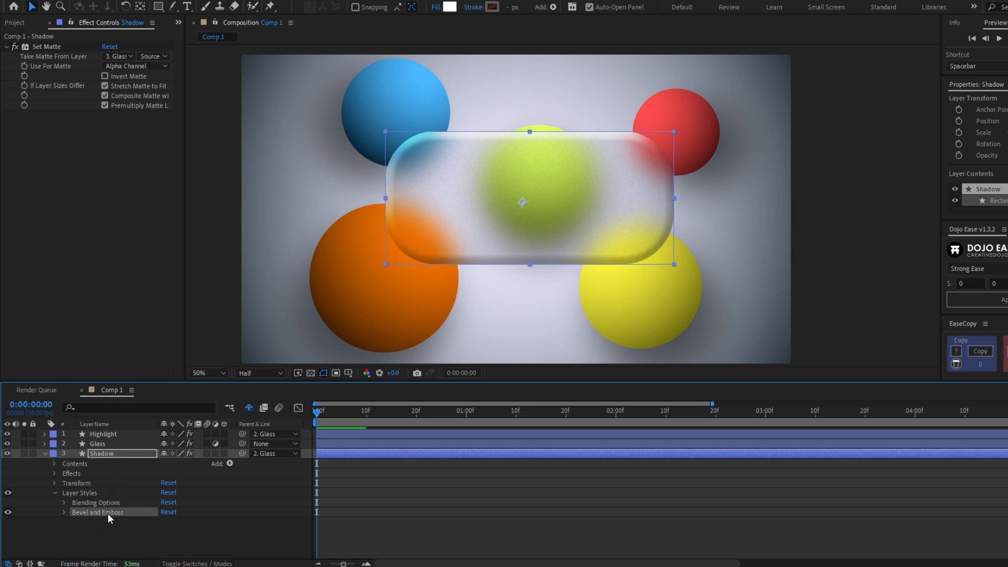
{"action": "key", "text": "Delete"}
Step: Add a Drop Shadow layer style to the Shadow layer and expand its settings
{"action": "left_click", "coordinate": [109, 452]}
{"action": "right_click", "coordinate": [109, 452]}
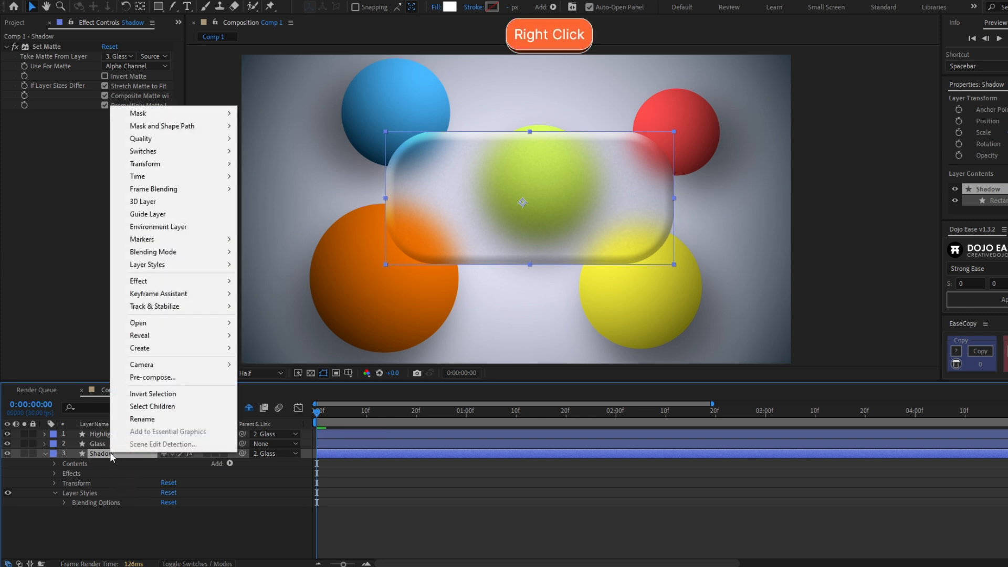
{"action": "left_click", "coordinate": [230, 264]}
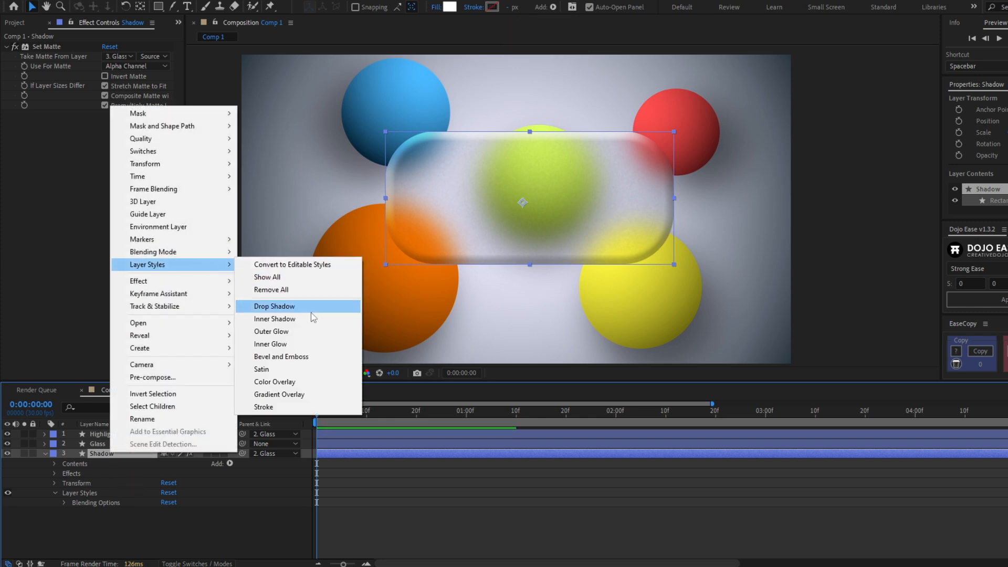
{"action": "left_click", "coordinate": [297, 307]}
{"action": "left_click", "coordinate": [61, 513]}
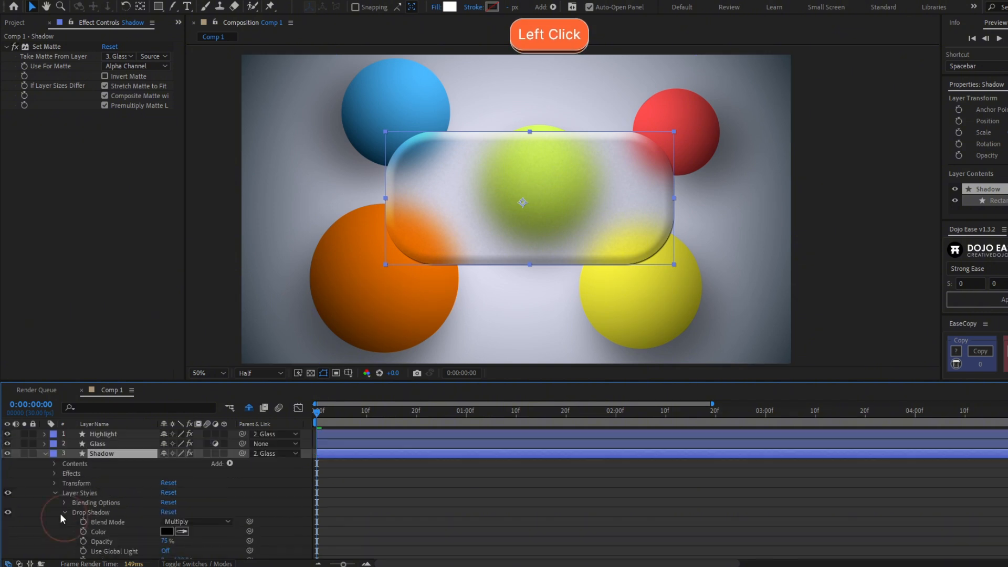
Step: Set the drop shadow's Angle to 95°, Distance to 30 and Size to 59
{"action": "scroll", "coordinate": [65, 514], "scroll_direction": "down", "scroll_amount": 3}
{"action": "mouse_move", "coordinate": [165, 516]}
{"action": "left_mouse_down"}
{"action": "mouse_move", "coordinate": [192, 504]}
{"action": "mouse_move", "coordinate": [172, 504]}
{"action": "left_mouse_up"}
{"action": "key", "text": "h"}
{"action": "left_click_drag", "start_coordinate": [429, 203], "coordinate": [489, 186]}
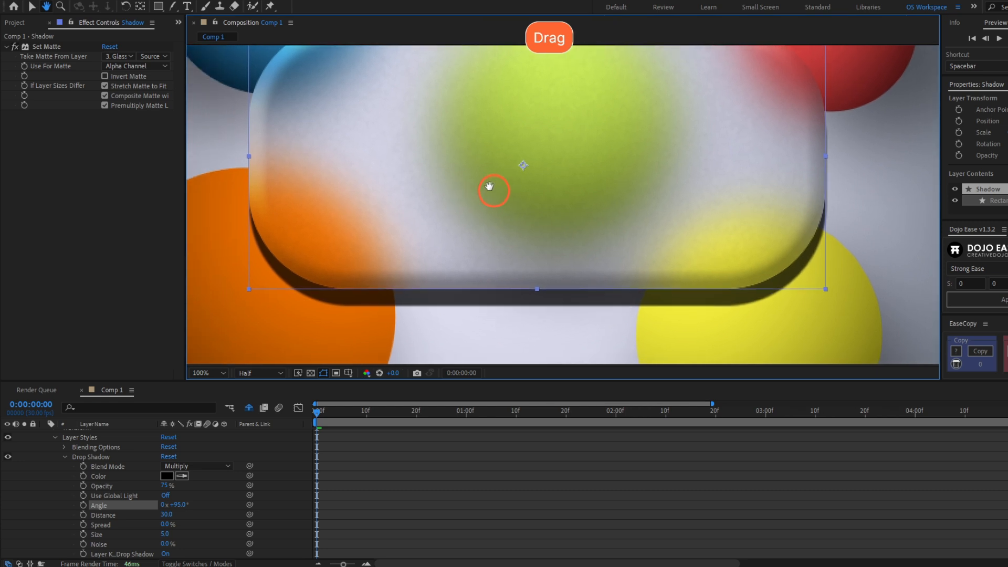
{"action": "key", "text": "v"}
{"action": "left_click_drag", "start_coordinate": [167, 534], "coordinate": [197, 534]}
{"action": "scroll", "coordinate": [594, 302], "scroll_direction": "down", "scroll_amount": 2}
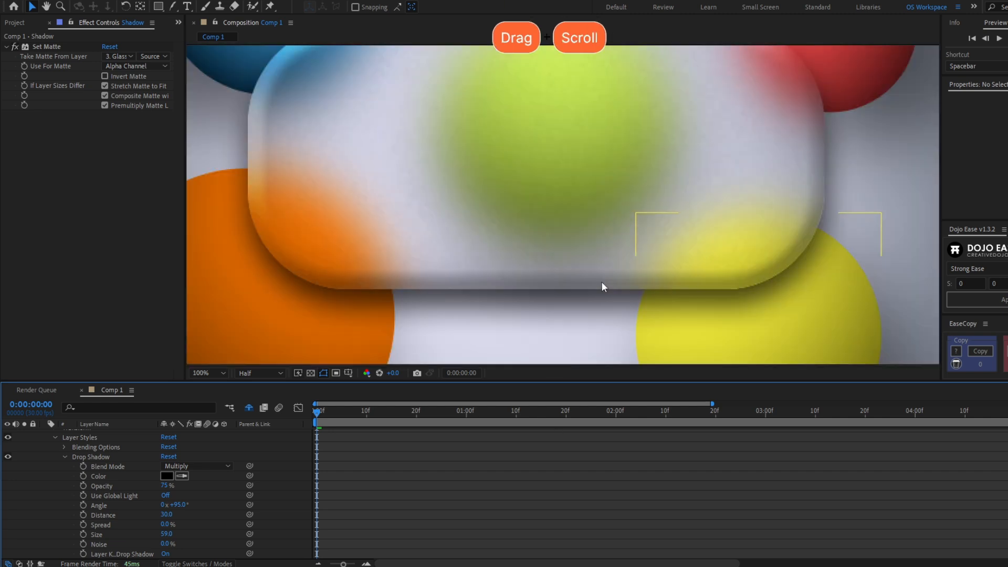
Step: Set the drop shadow's Blend Mode to Soft Light and its Opacity to 100%
{"action": "scroll", "coordinate": [601, 282], "scroll_direction": "up", "scroll_amount": 2}
{"action": "left_click", "coordinate": [100, 476]}
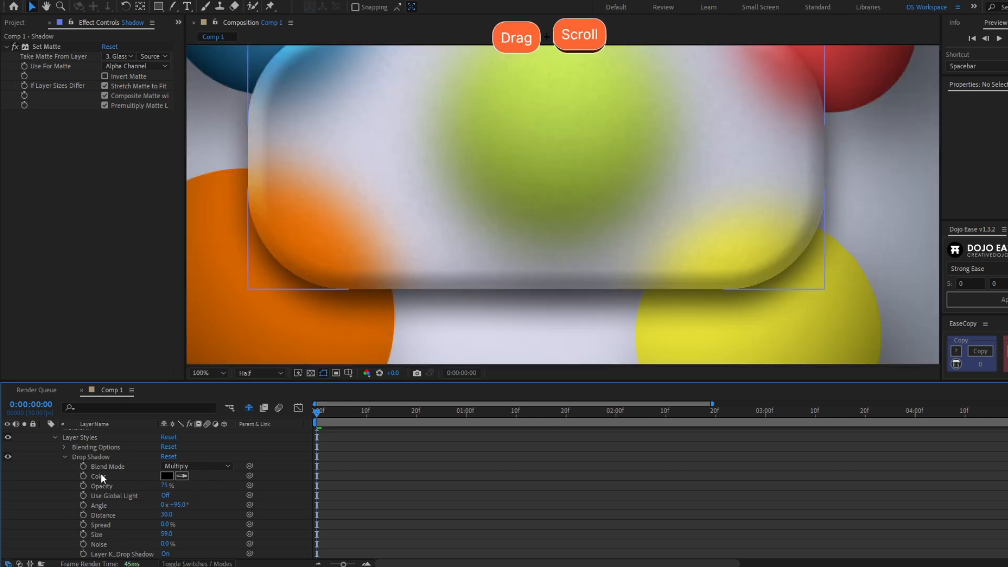
{"action": "left_click", "coordinate": [173, 464]}
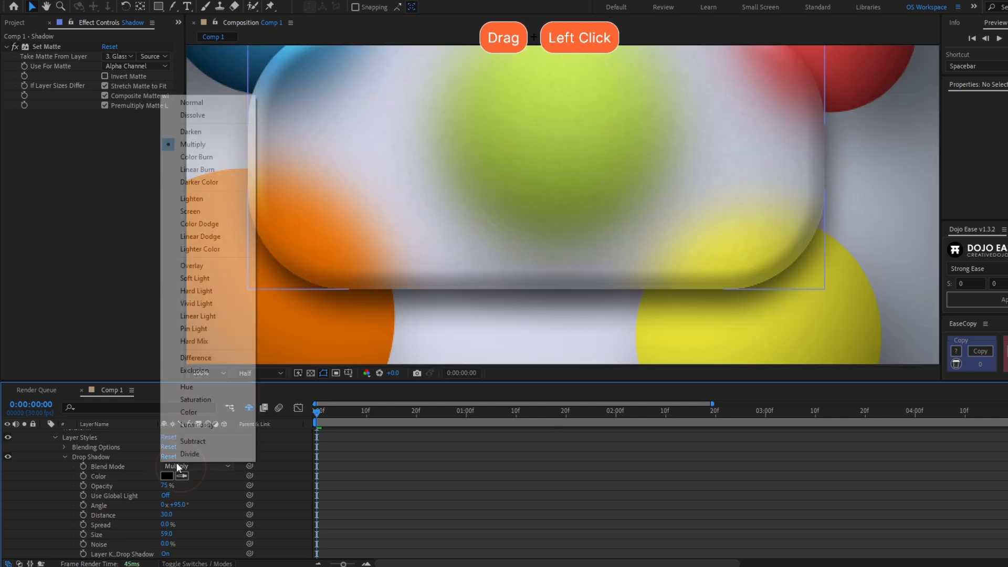
{"action": "left_click", "coordinate": [211, 279]}
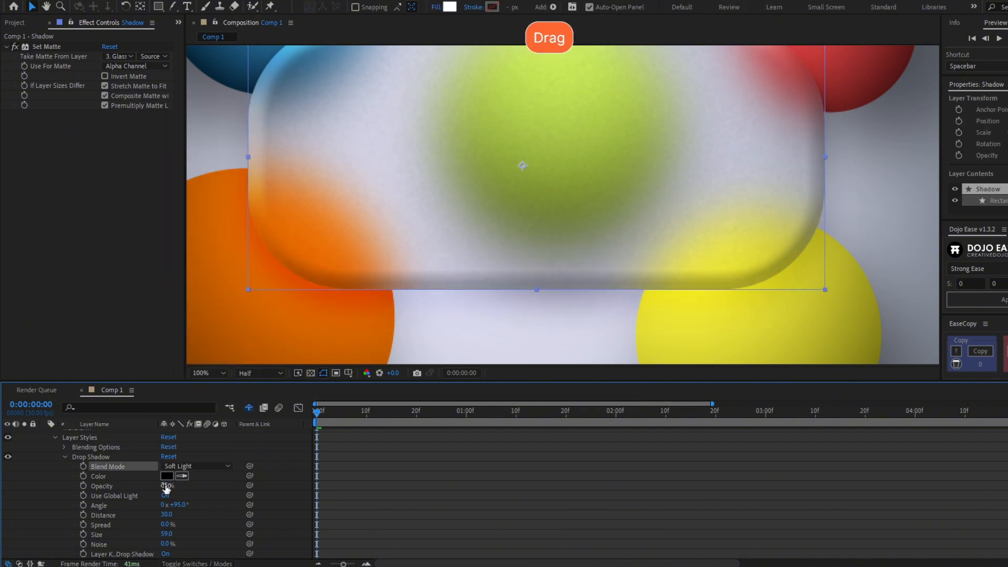
{"action": "left_click_drag", "start_coordinate": [164, 488], "coordinate": [373, 488]}
{"action": "scroll", "coordinate": [610, 303], "scroll_direction": "down", "scroll_amount": 2}
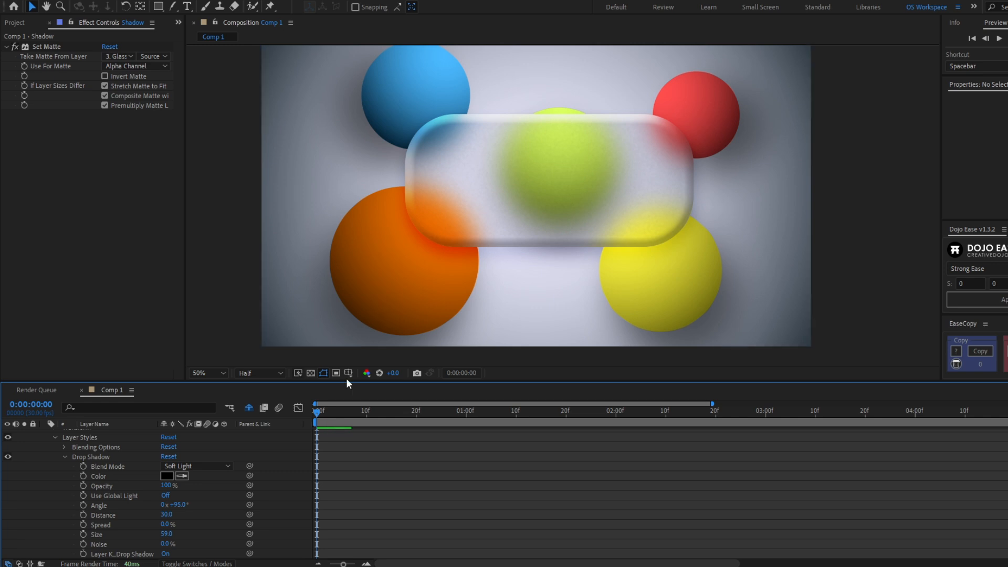
Step: Increase the drop shadow's Distance to 66 and turn off Layer Knocks Out Drop Shadow
{"action": "scroll", "coordinate": [363, 489], "scroll_direction": "down", "scroll_amount": 1}
{"action": "left_click_drag", "start_coordinate": [166, 514], "coordinate": [185, 545]}
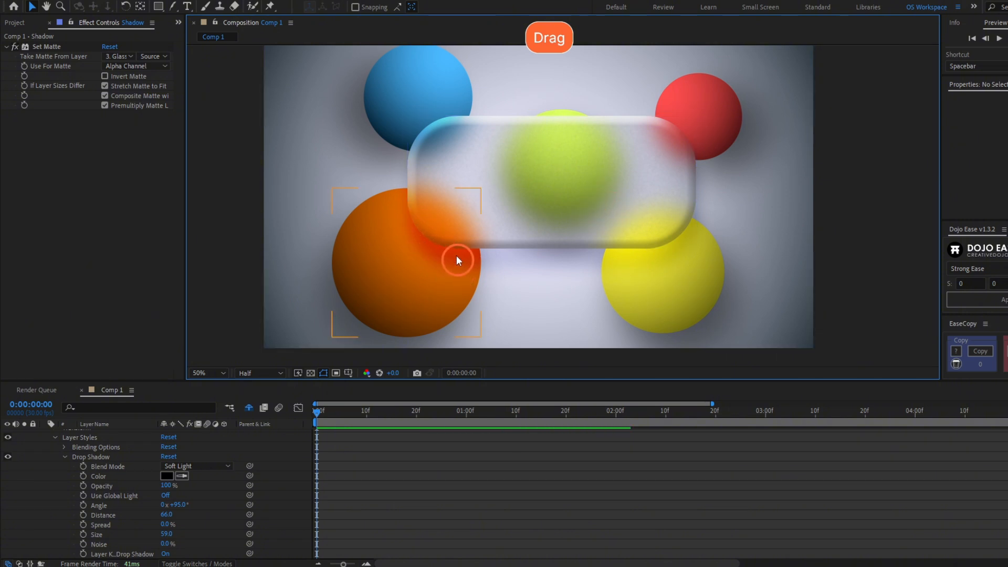
{"action": "left_click", "coordinate": [166, 554]}
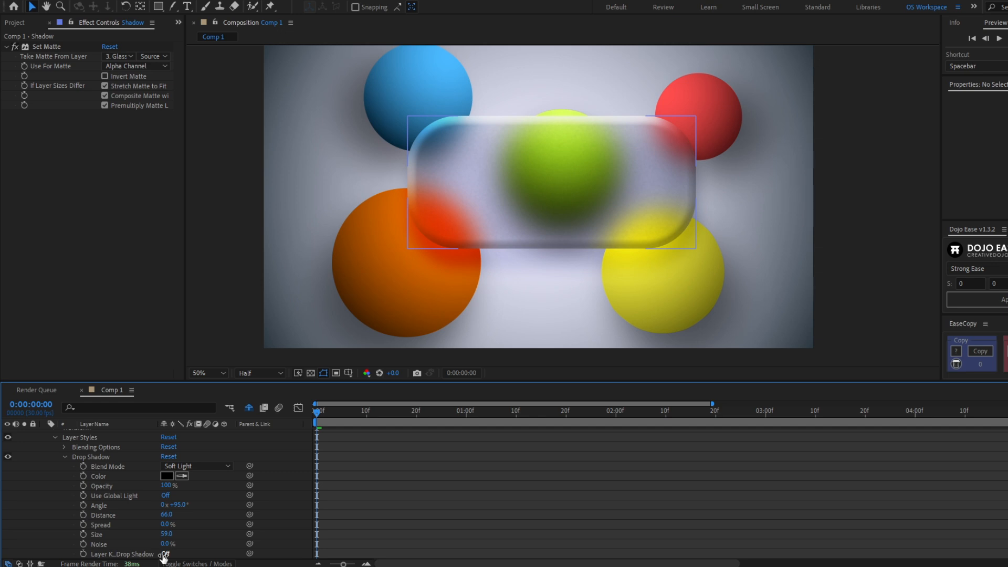
{"action": "left_click_drag", "start_coordinate": [163, 554], "coordinate": [274, 549]}
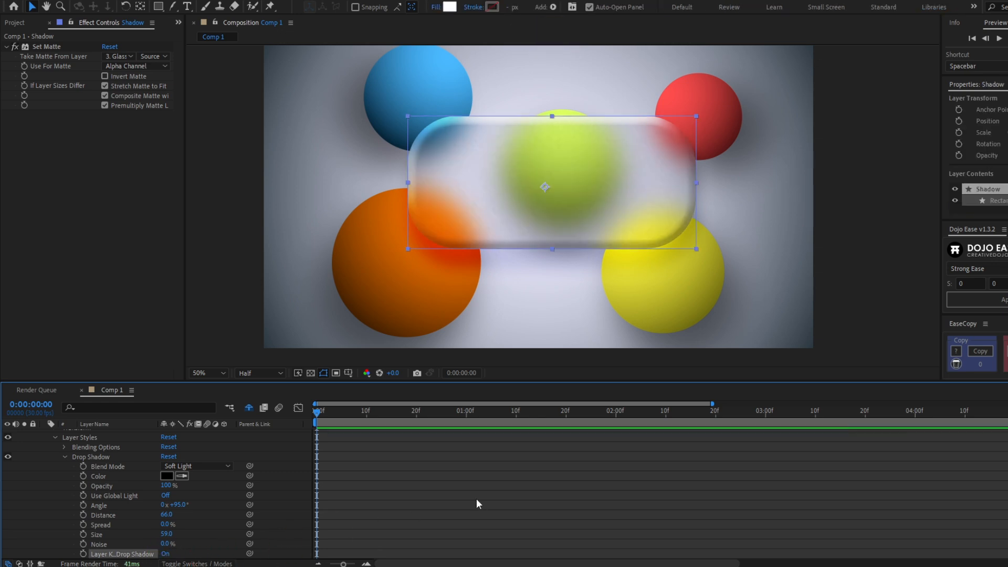
{"action": "key", "text": "ctrl+z"}
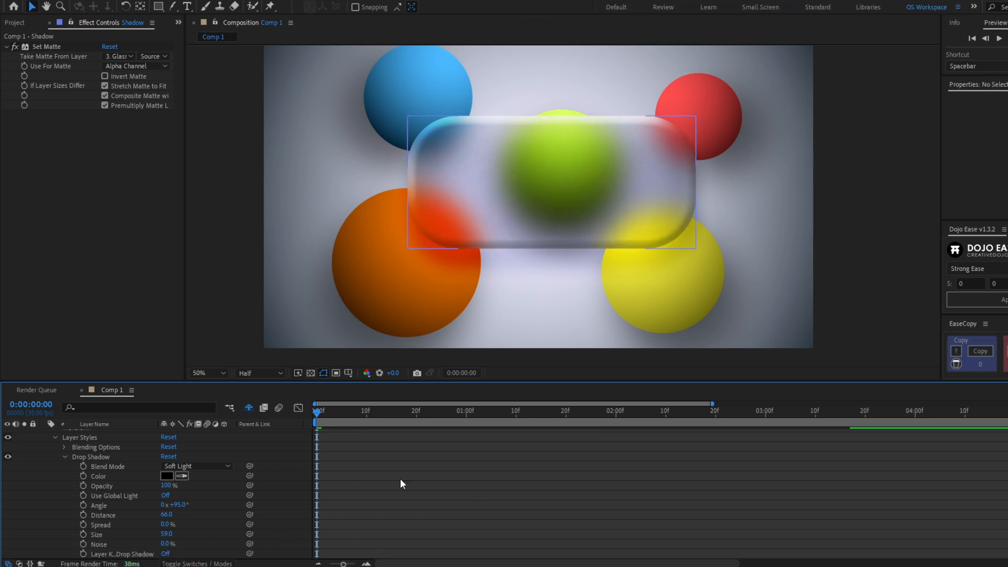
{"action": "left_click_drag", "start_coordinate": [464, 157], "coordinate": [691, 138]}
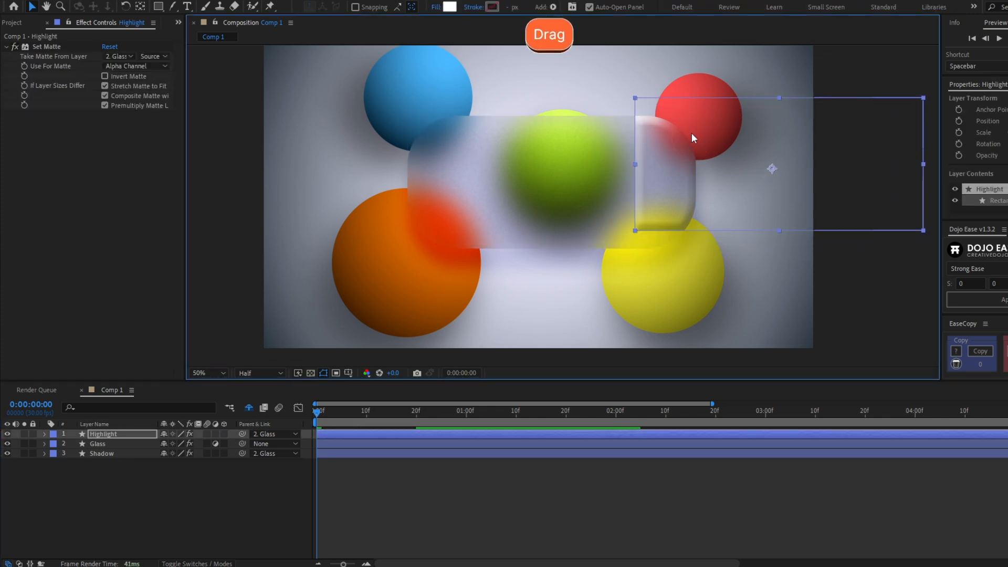
{"action": "key", "text": "ctrl+z"}
{"action": "key", "text": "ctrl+z"}
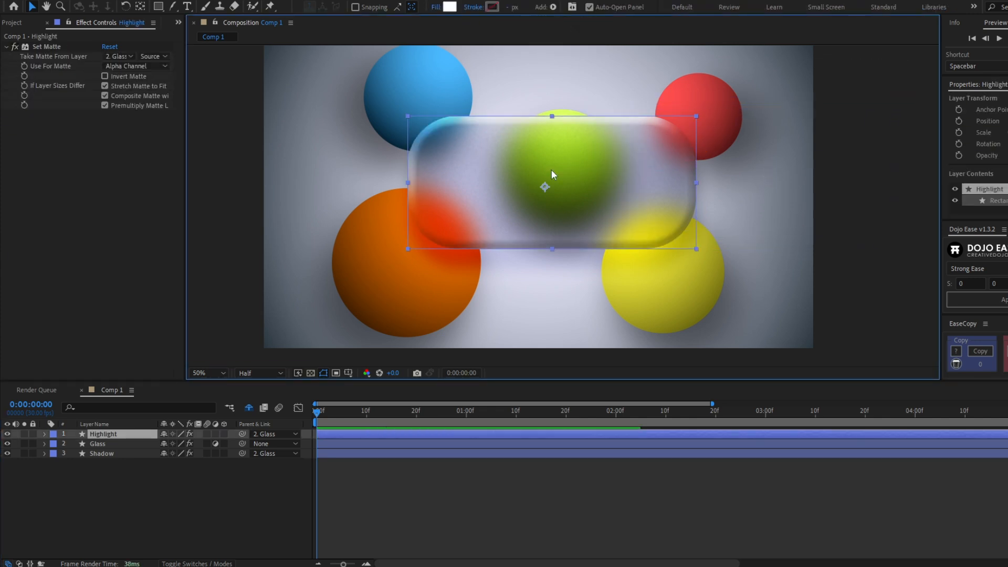
Step: Lock the Highlight and Shadow layers, and undo any accidental move of the panel made in the composition
{"action": "left_click_drag", "start_coordinate": [575, 151], "coordinate": [704, 133]}
{"action": "key", "text": "ctrl+z"}
{"action": "left_click", "coordinate": [33, 434]}
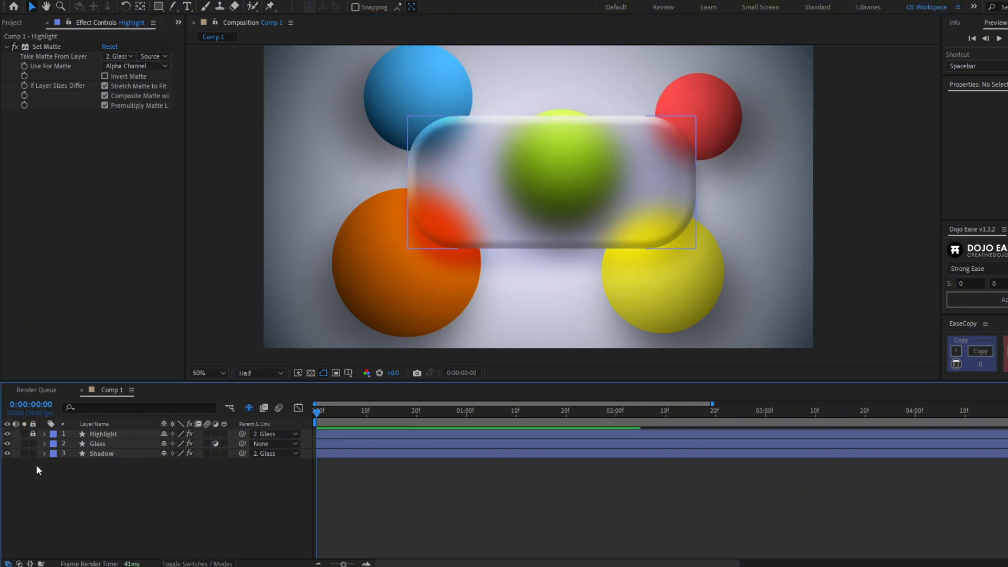
{"action": "left_click", "coordinate": [33, 453]}
{"action": "left_click_drag", "start_coordinate": [520, 140], "coordinate": [525, 168]}
{"action": "key", "text": "ctrl+z"}
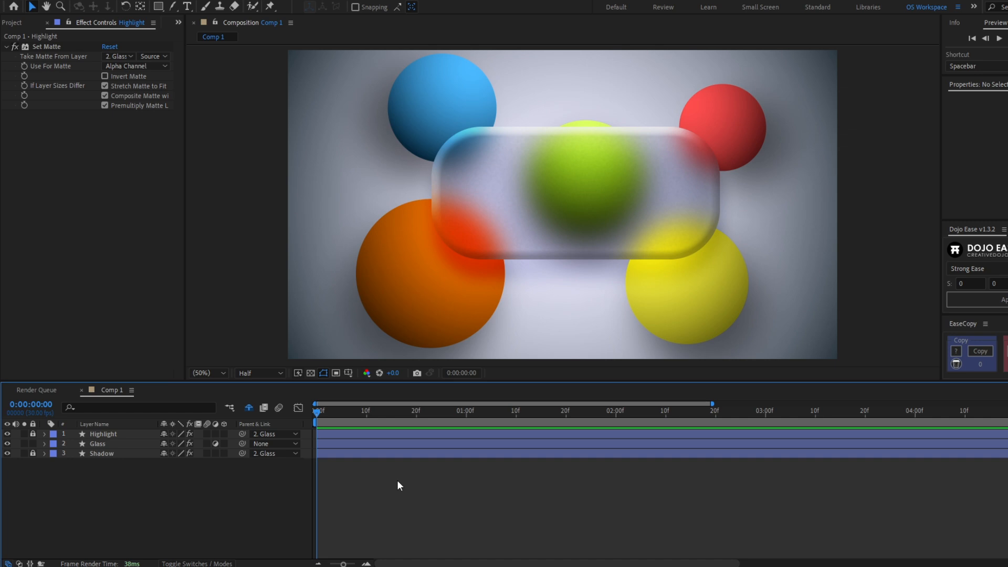
Step: Convert the Glass layer's Rectangle Path 1 to a Bezier path and try moving its upper-left corner point
{"action": "left_click", "coordinate": [107, 443]}
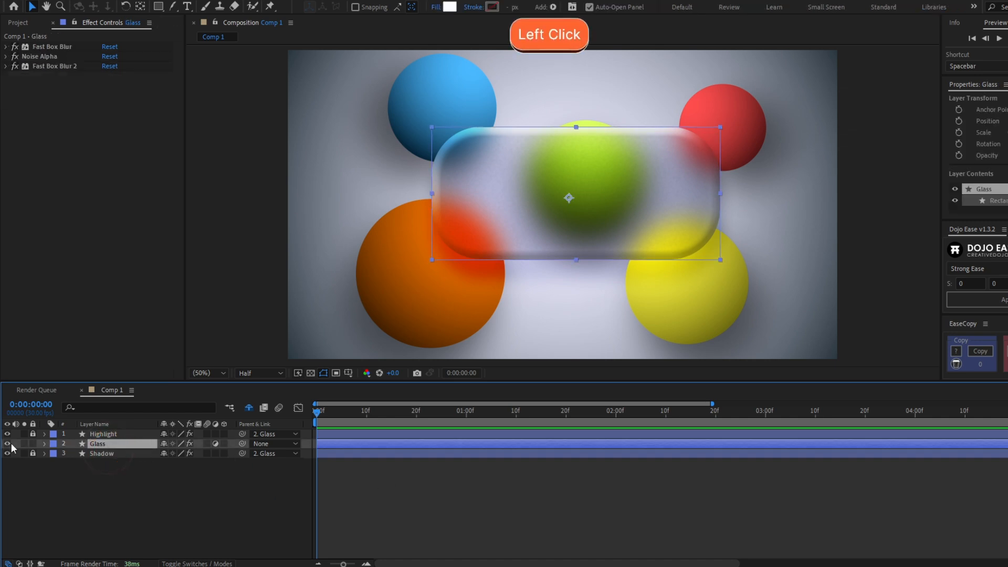
{"action": "left_click", "coordinate": [43, 443]}
{"action": "left_click", "coordinate": [55, 454]}
{"action": "left_click", "coordinate": [38, 469]}
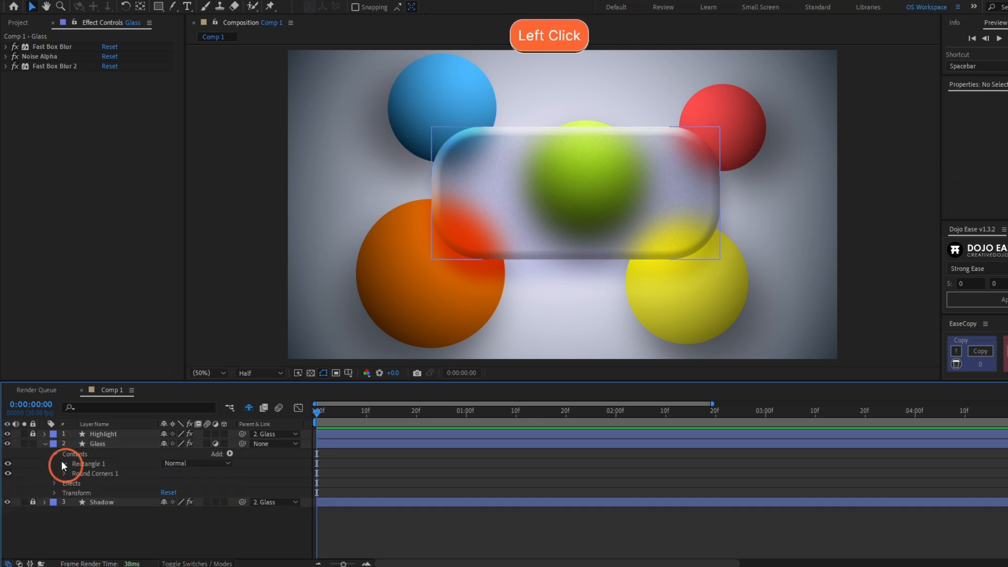
{"action": "left_click", "coordinate": [62, 464]}
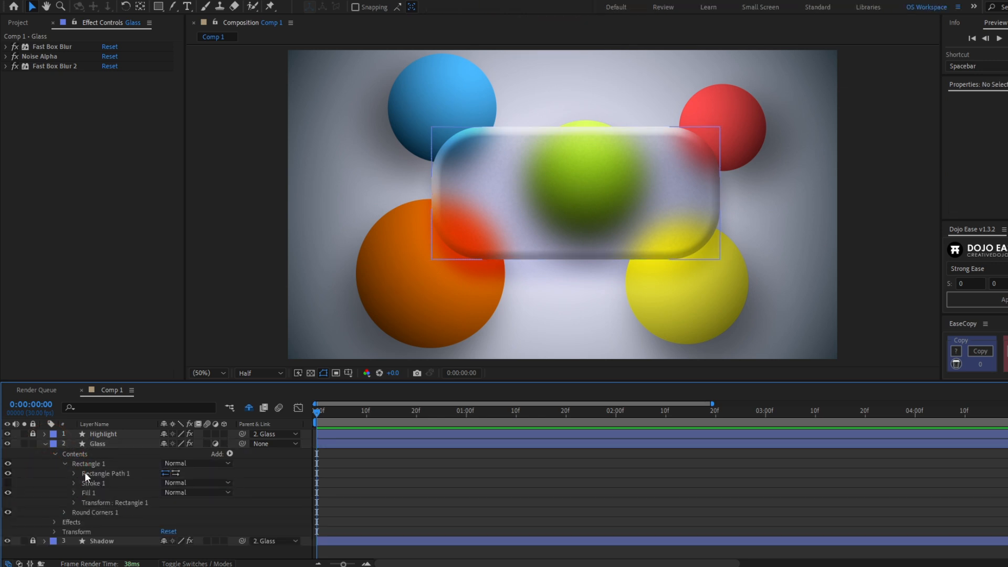
{"action": "left_click", "coordinate": [84, 471]}
{"action": "right_click", "coordinate": [106, 471]}
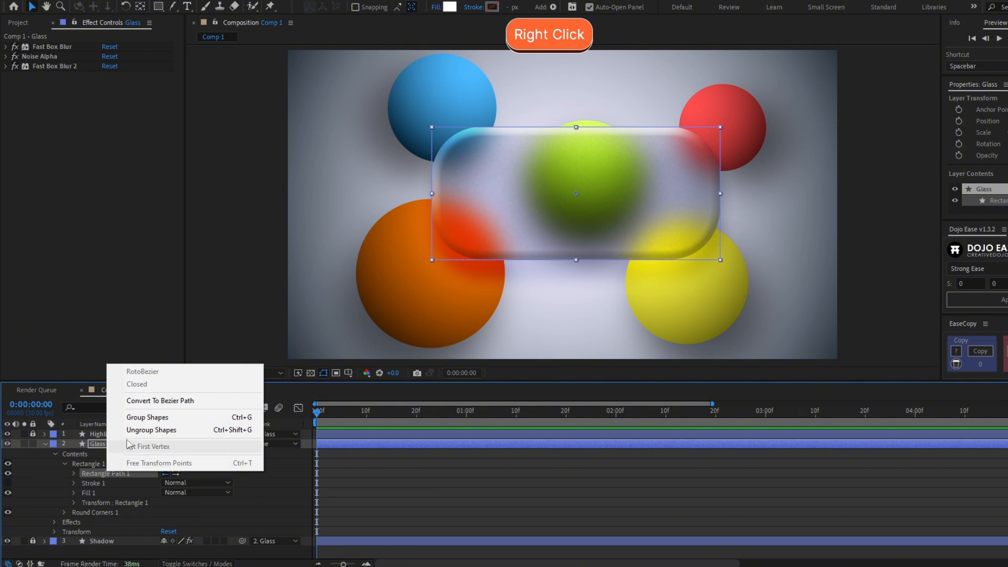
{"action": "left_click", "coordinate": [150, 403]}
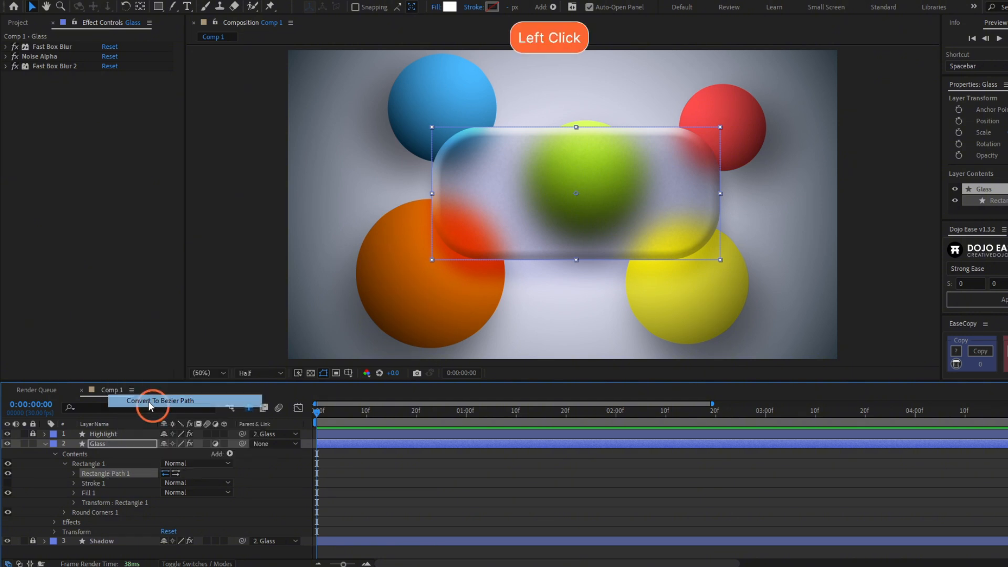
{"action": "left_click", "coordinate": [431, 126]}
{"action": "left_click_drag", "start_coordinate": [430, 127], "coordinate": [452, 106]}
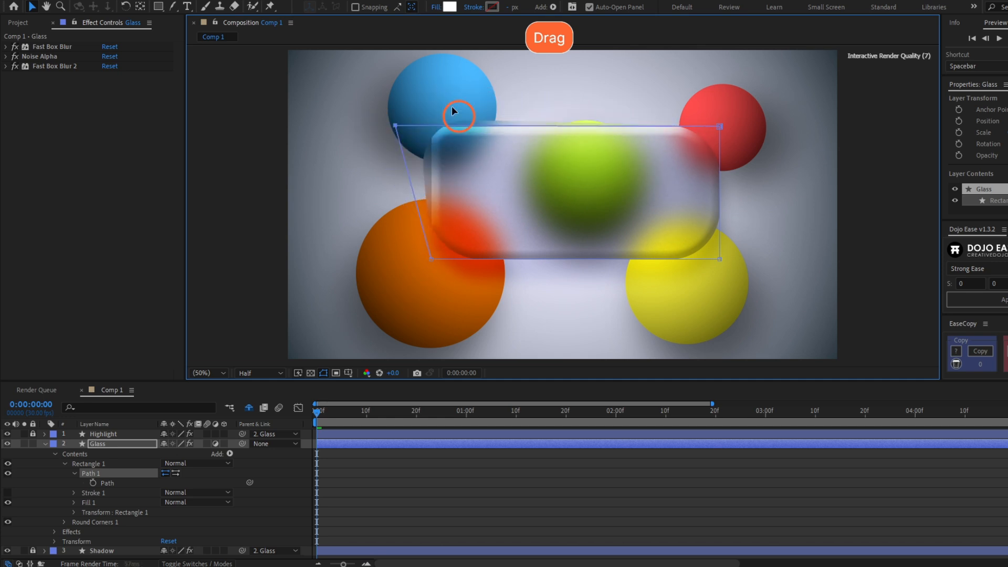
Step: Unlock the Highlight layer and convert its Rectangle Path 1 to a Bezier path
{"action": "left_click", "coordinate": [101, 434]}
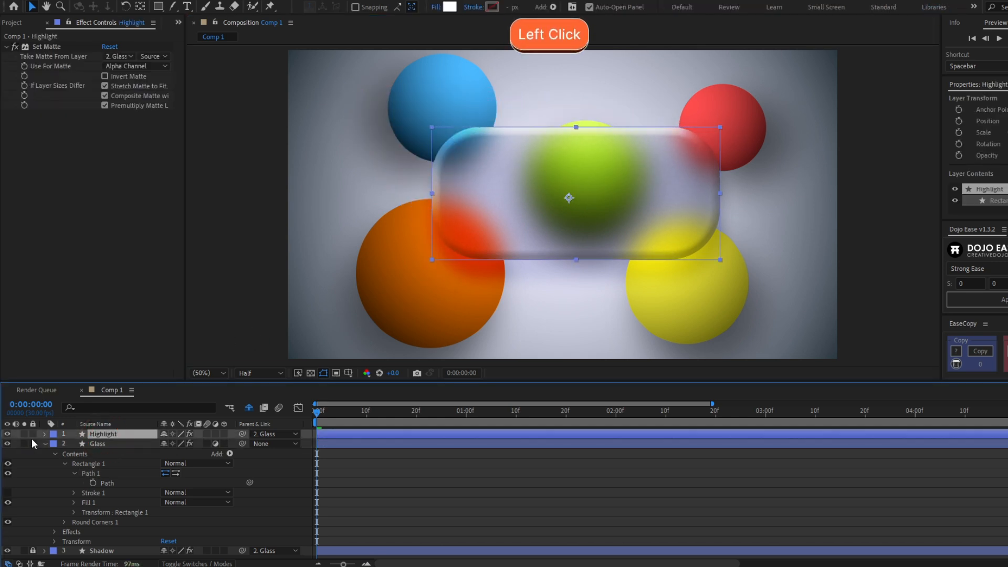
{"action": "left_click", "coordinate": [44, 434]}
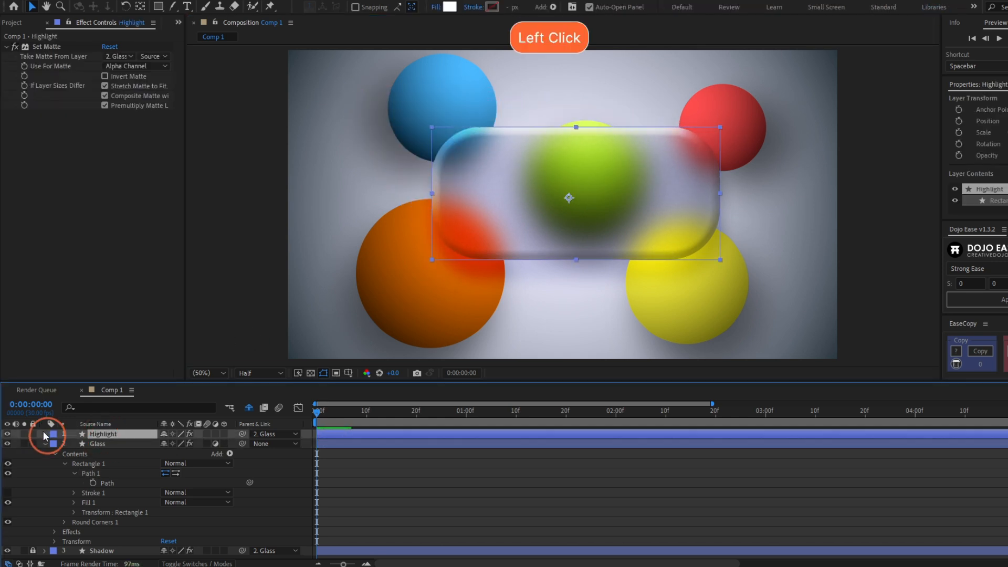
{"action": "left_click", "coordinate": [55, 444]}
{"action": "left_click", "coordinate": [65, 454]}
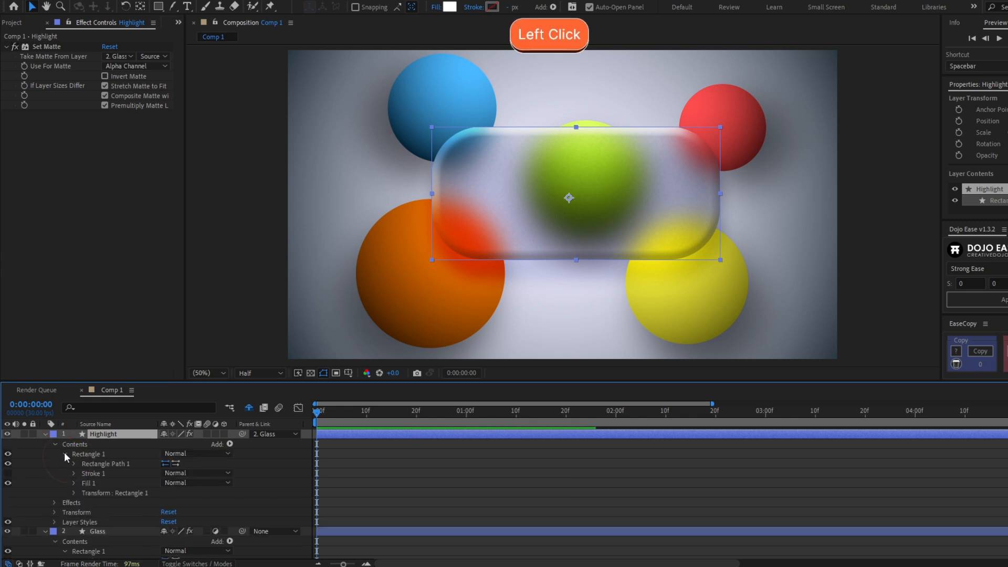
{"action": "right_click", "coordinate": [102, 461]}
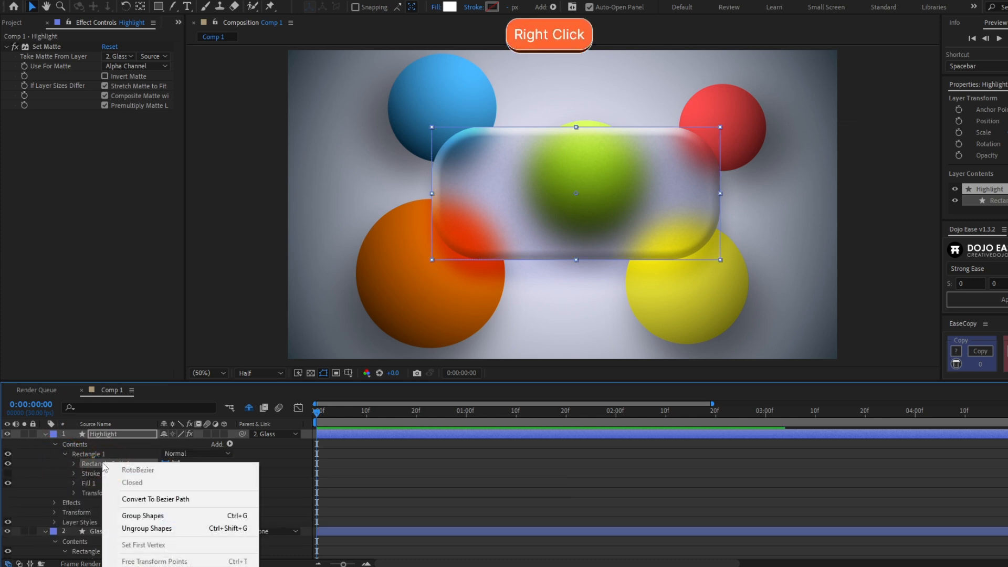
{"action": "left_click", "coordinate": [148, 503]}
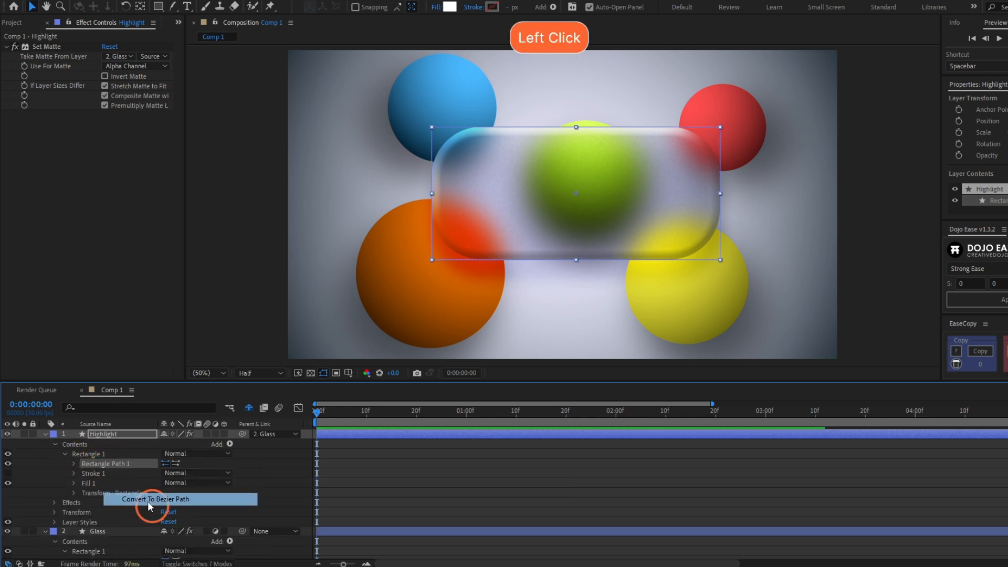
Step: Link the Highlight layer's Path property to the Glass layer's Path property
{"action": "left_click", "coordinate": [74, 464]}
{"action": "scroll", "coordinate": [87, 452], "scroll_direction": "down", "scroll_amount": 3}
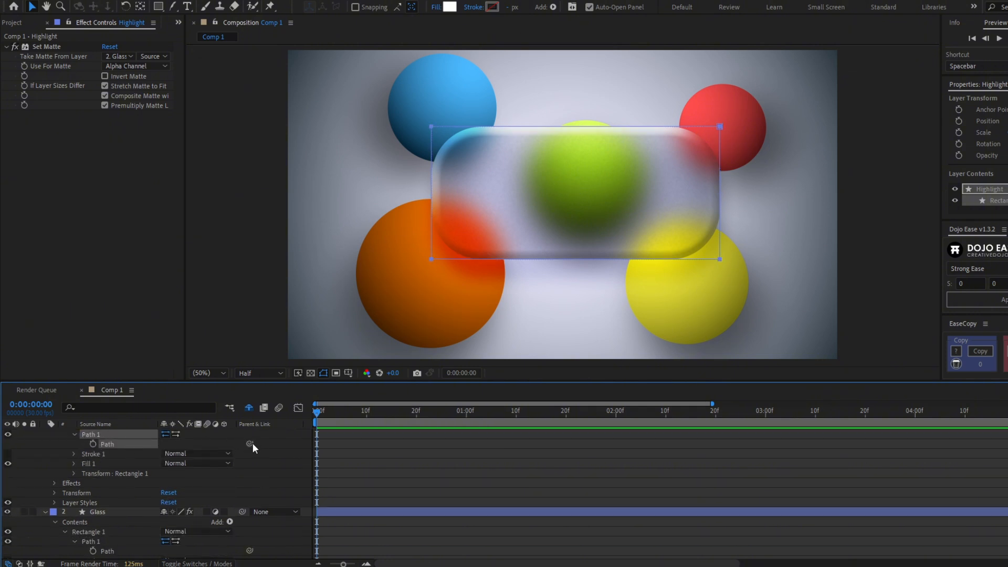
{"action": "left_click_drag", "start_coordinate": [250, 444], "coordinate": [118, 528]}
Step: Test the path link by moving the Glass path's upper-left corner point inward to the yellow ball
{"action": "scroll", "coordinate": [125, 485], "scroll_direction": "down", "scroll_amount": 4}
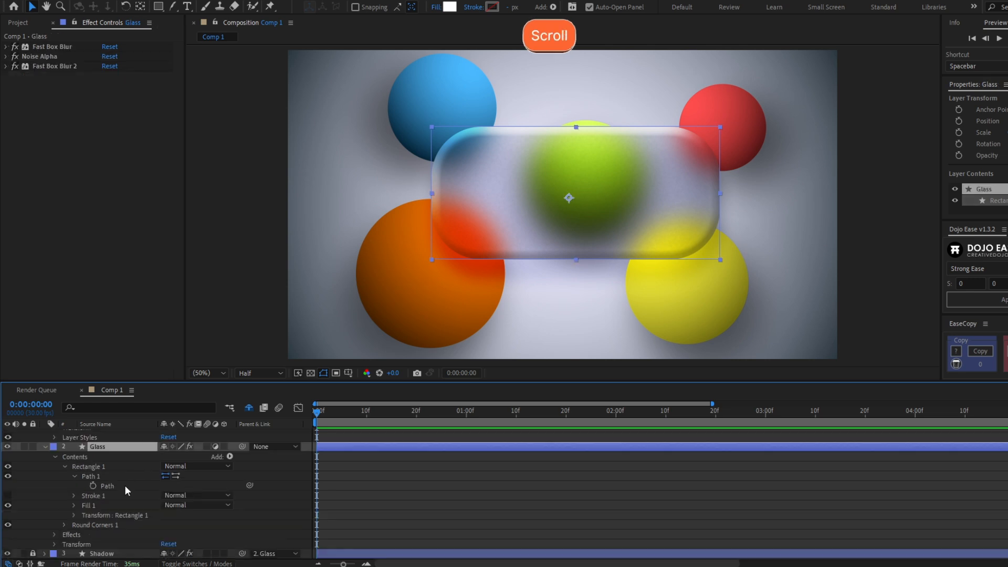
{"action": "left_click", "coordinate": [125, 485]}
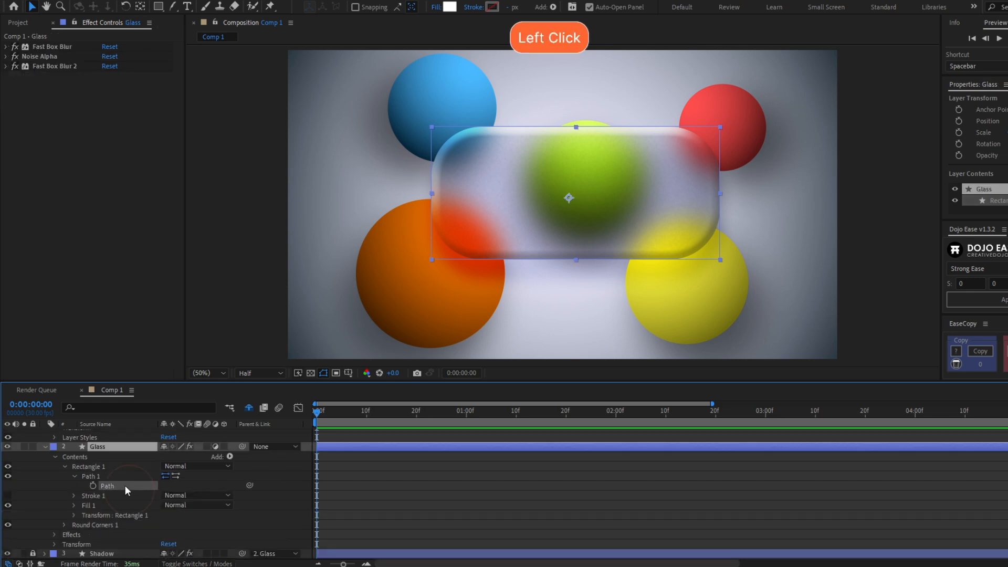
{"action": "left_click", "coordinate": [432, 128], "text": "shift"}
{"action": "left_click_drag", "start_coordinate": [432, 126], "coordinate": [674, 225]}
{"action": "scroll", "coordinate": [720, 213], "scroll_direction": "up", "scroll_amount": 2}
{"action": "left_click", "coordinate": [585, 198]}
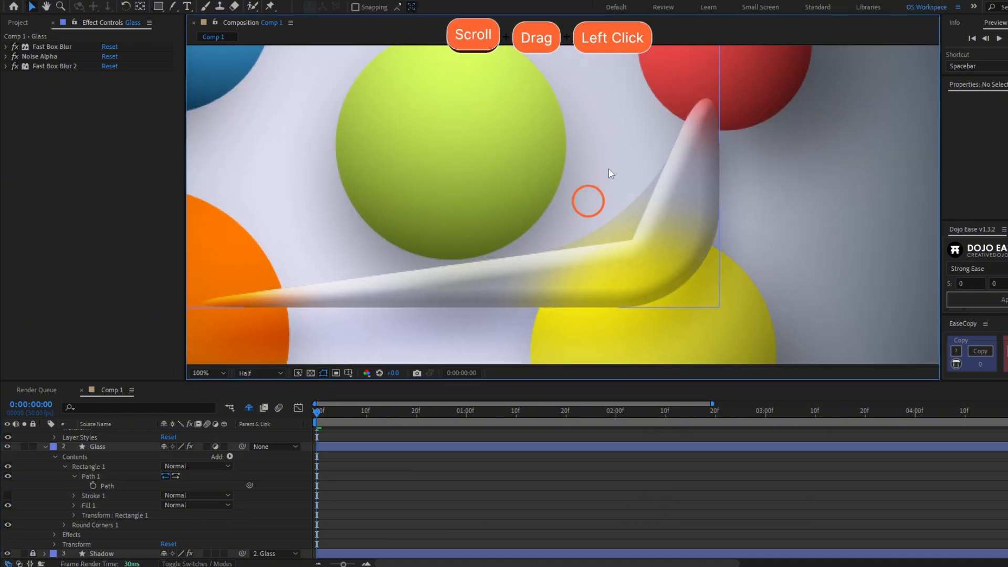
Step: Copy Round Corners 1 from the Glass layer into the Highlight layer's Contents
{"action": "left_click_drag", "start_coordinate": [456, 422], "coordinate": [259, 525]}
{"action": "left_click", "coordinate": [648, 276]}
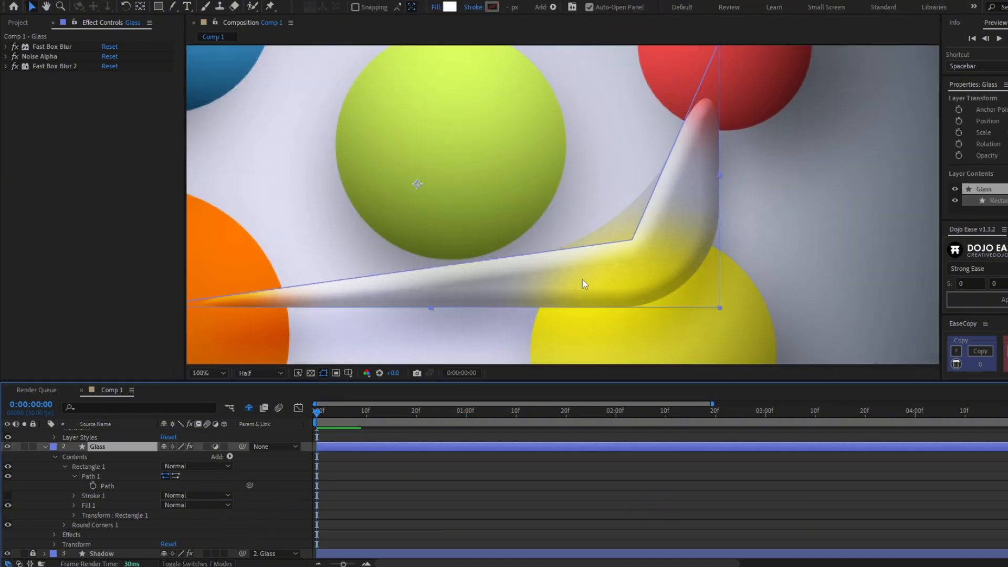
{"action": "left_click", "coordinate": [342, 521]}
{"action": "left_click", "coordinate": [112, 526]}
{"action": "key", "text": "ctrl+c"}
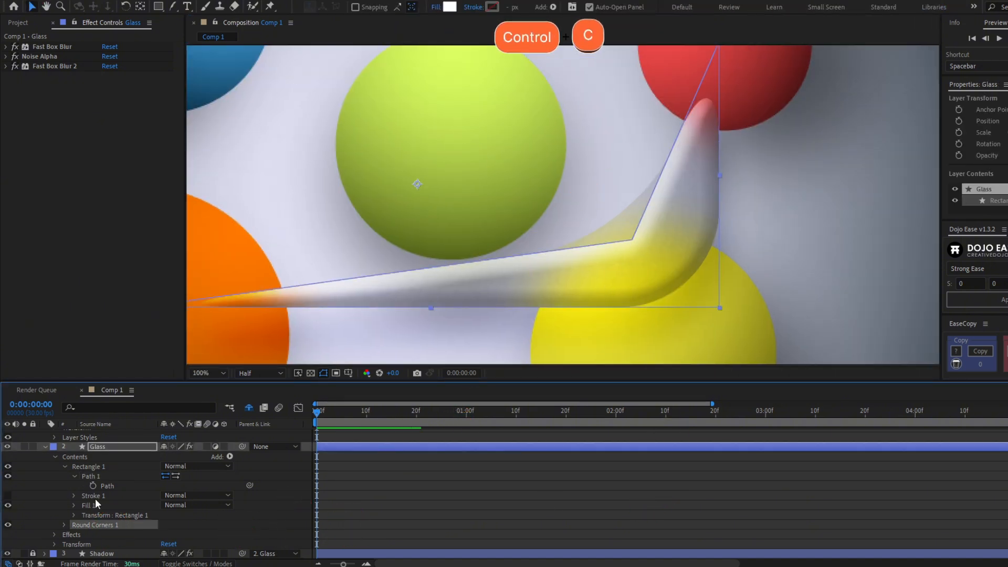
{"action": "scroll", "coordinate": [94, 493], "scroll_direction": "up", "scroll_amount": 3}
{"action": "scroll", "coordinate": [102, 481], "scroll_direction": "down", "scroll_amount": 3}
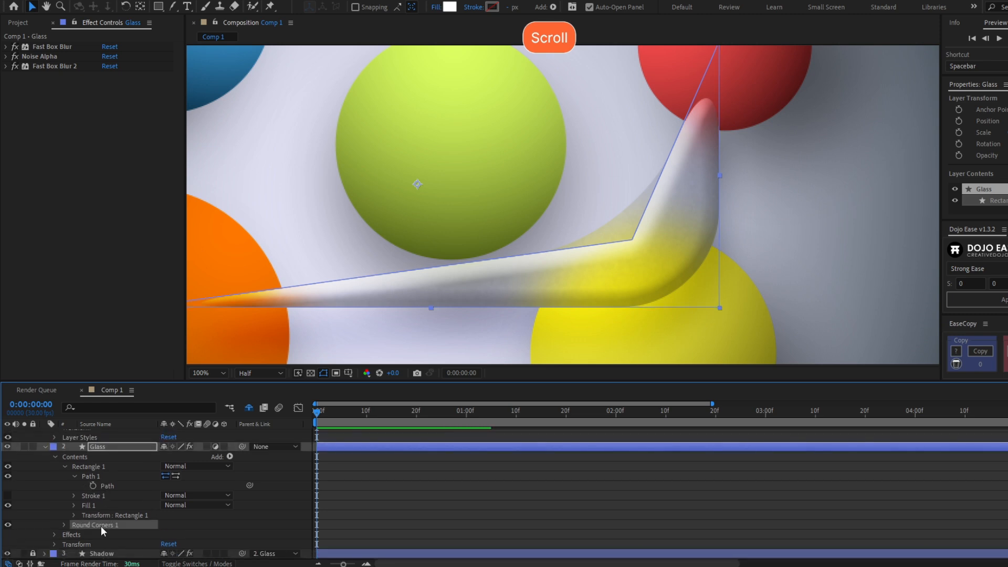
{"action": "scroll", "coordinate": [101, 526], "scroll_direction": "up", "scroll_amount": 3}
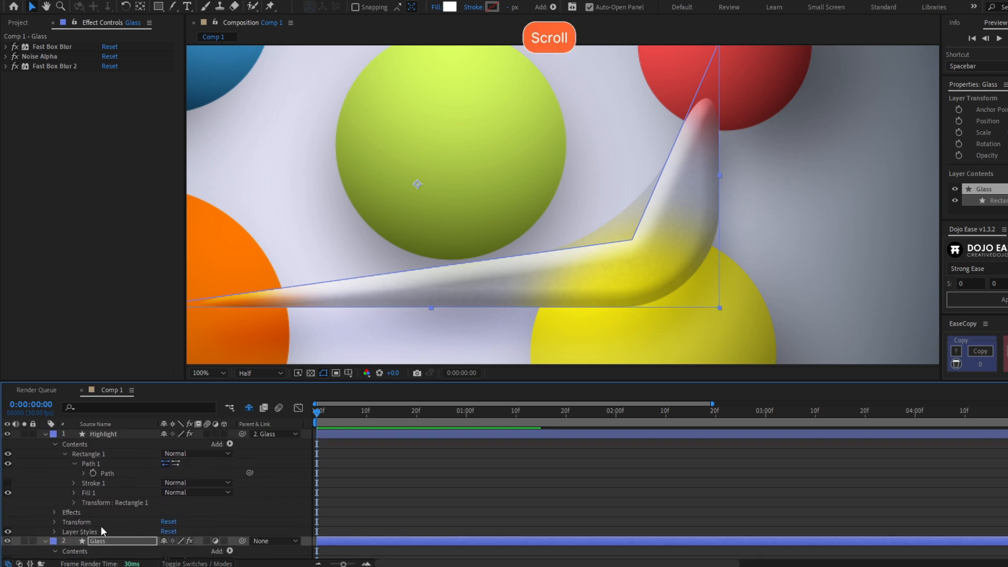
{"action": "left_click", "coordinate": [93, 446]}
{"action": "key", "text": "ctrl+v"}
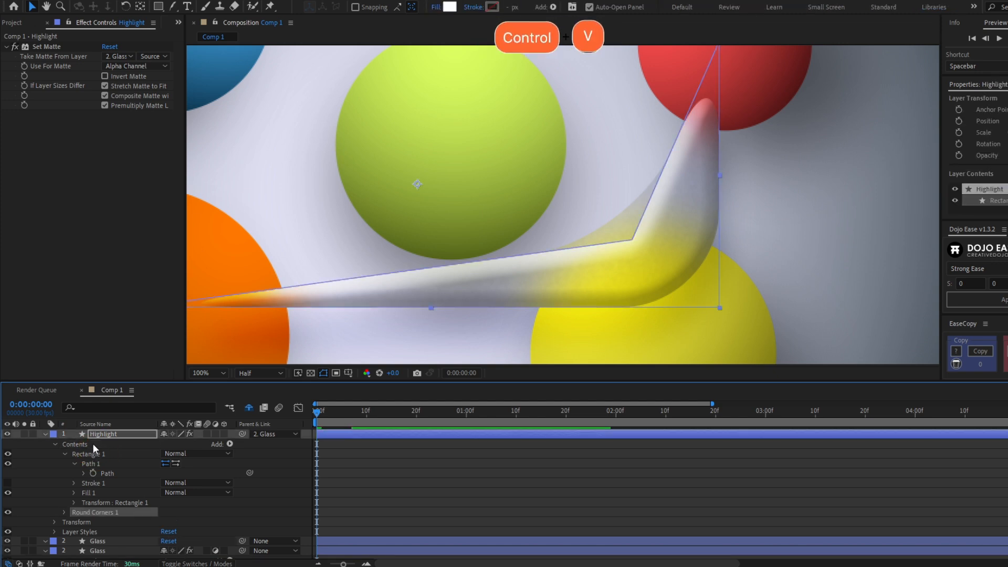
{"action": "left_click", "coordinate": [403, 483]}
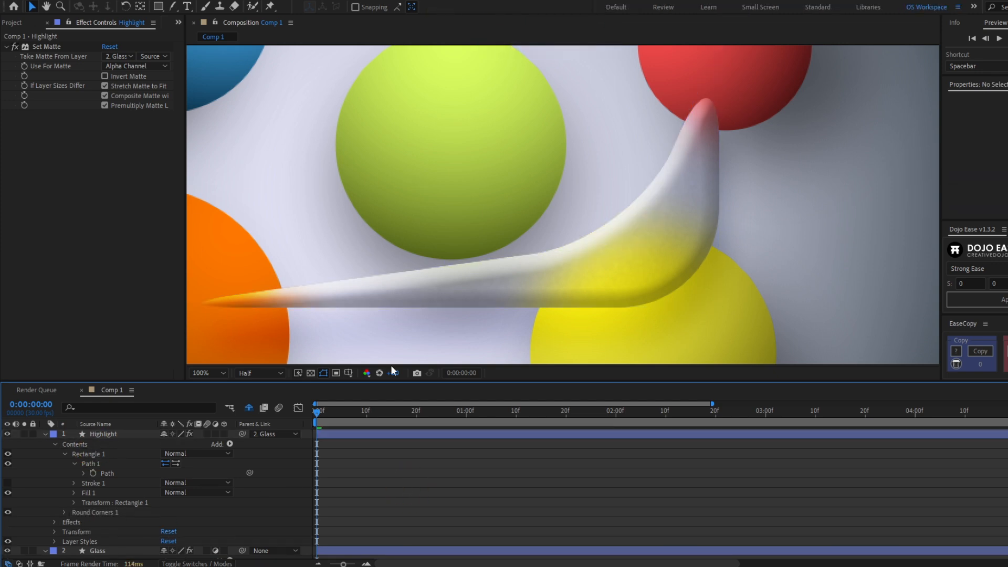
Step: Unlock the Shadow layer and convert its Rectangle Path 1 to a Bezier path
{"action": "left_click", "coordinate": [130, 433]}
{"action": "key", "text": "u"}
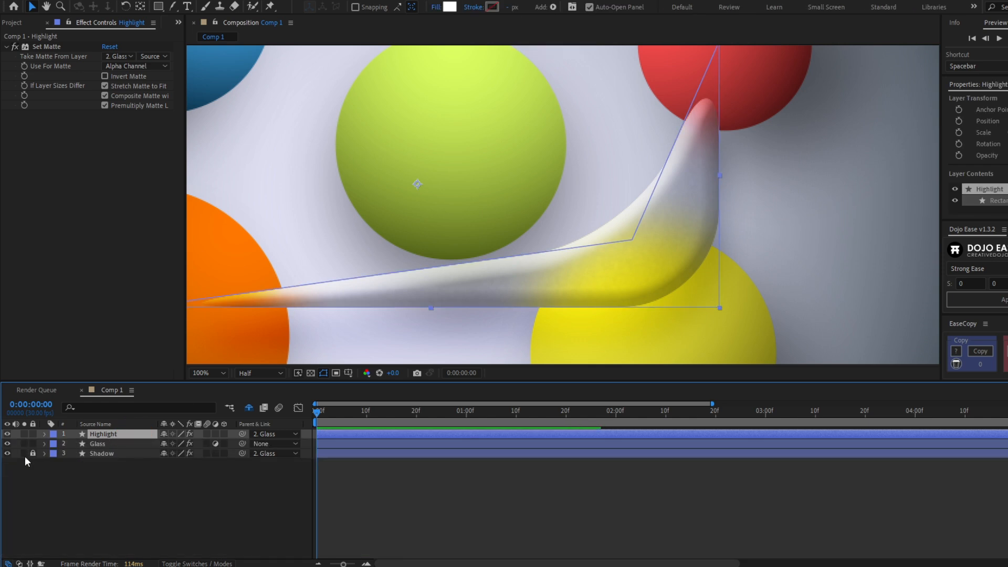
{"action": "left_click", "coordinate": [42, 453]}
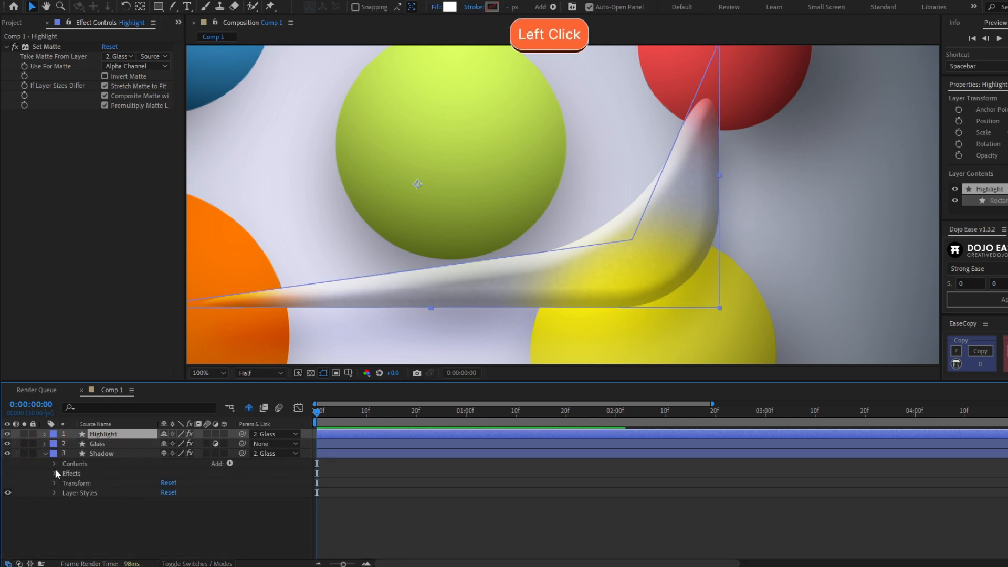
{"action": "left_click", "coordinate": [54, 464]}
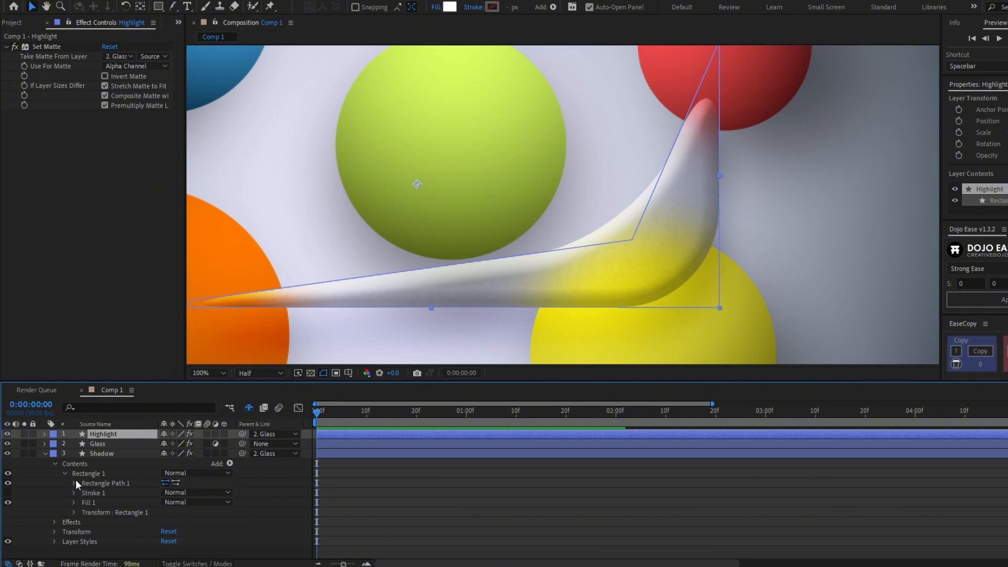
{"action": "left_click", "coordinate": [74, 483]}
{"action": "right_click", "coordinate": [108, 484]}
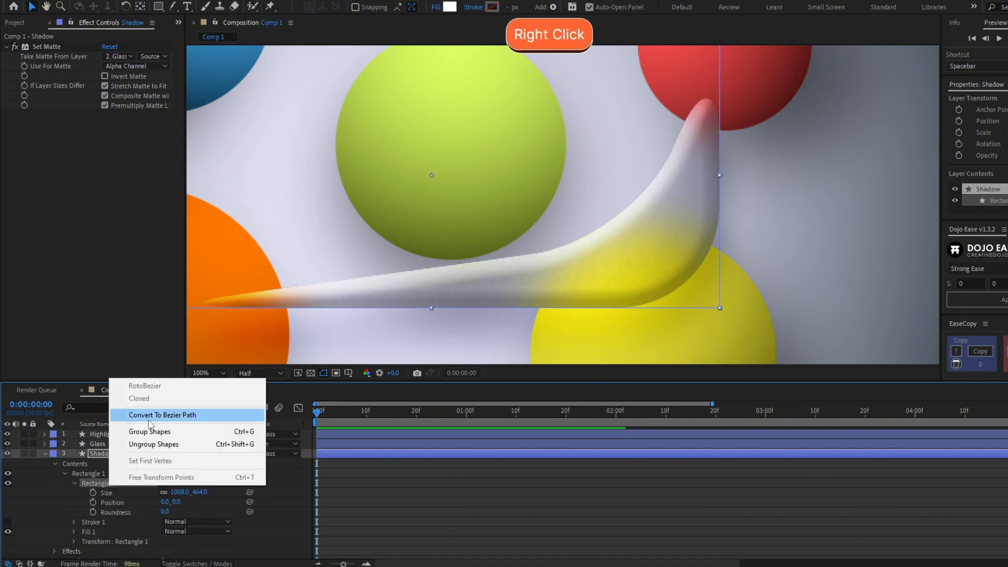
{"action": "left_click", "coordinate": [150, 415]}
Step: Link the Shadow layer's Path property to the Glass layer's Path property
{"action": "left_click", "coordinate": [45, 443]}
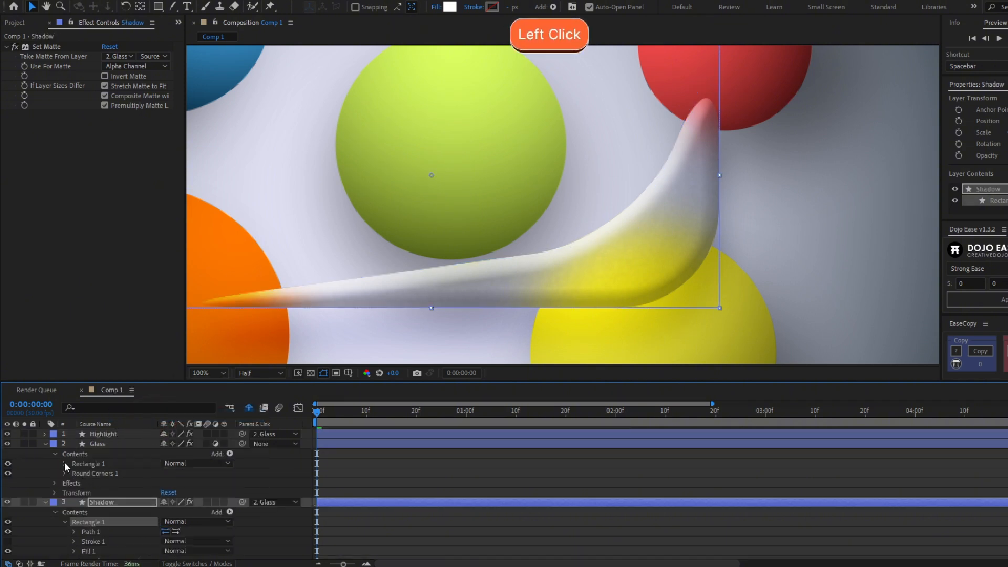
{"action": "left_click", "coordinate": [65, 464]}
{"action": "left_click", "coordinate": [74, 474]}
{"action": "scroll", "coordinate": [90, 461], "scroll_direction": "down", "scroll_amount": 4}
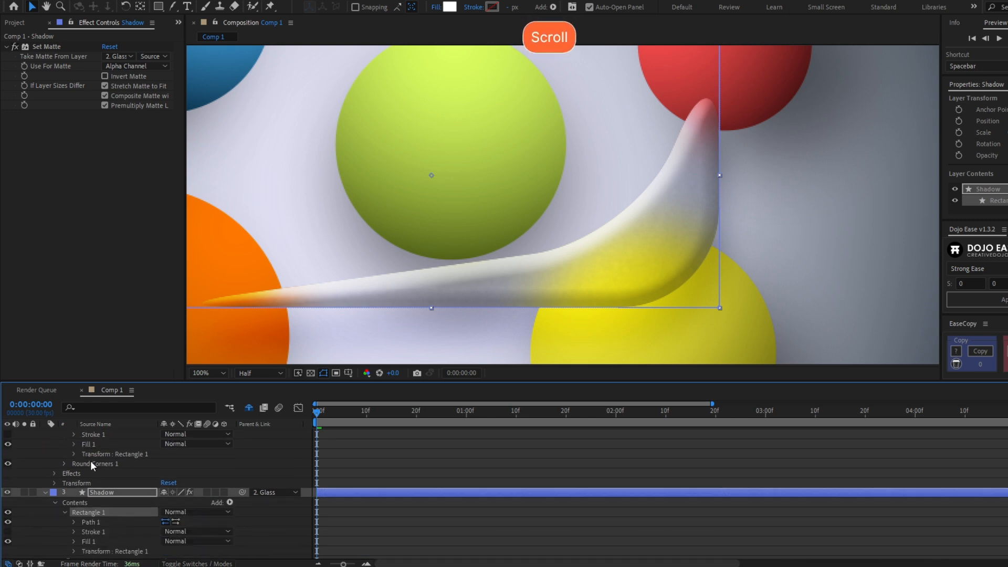
{"action": "left_click", "coordinate": [215, 509]}
{"action": "left_click_drag", "start_coordinate": [249, 505], "coordinate": [122, 482]}
Step: Copy Round Corners 1 from the Glass layer into the Shadow layer's Contents and collapse the layer
{"action": "scroll", "coordinate": [128, 479], "scroll_direction": "up", "scroll_amount": 1}
{"action": "left_click", "coordinate": [105, 487]}
{"action": "key", "text": "ctrl+c"}
{"action": "scroll", "coordinate": [109, 487], "scroll_direction": "down", "scroll_amount": 3}
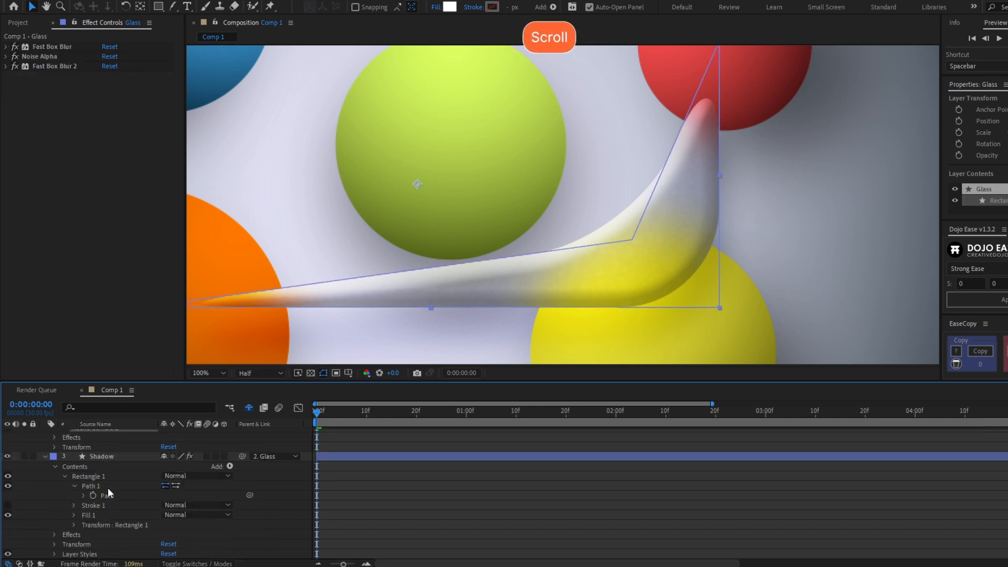
{"action": "left_click", "coordinate": [102, 466]}
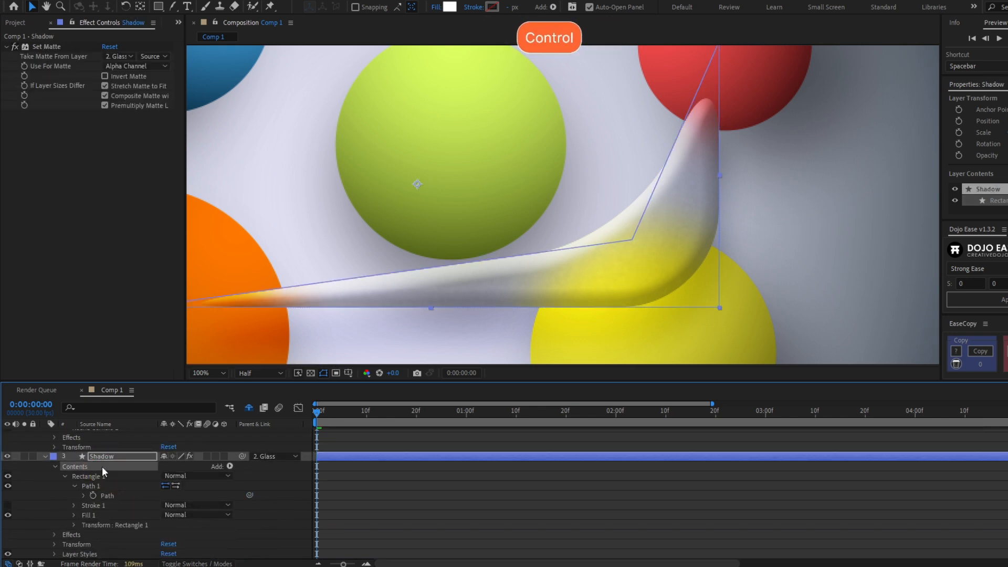
{"action": "key", "text": "ctrl+v"}
{"action": "left_click", "coordinate": [359, 516]}
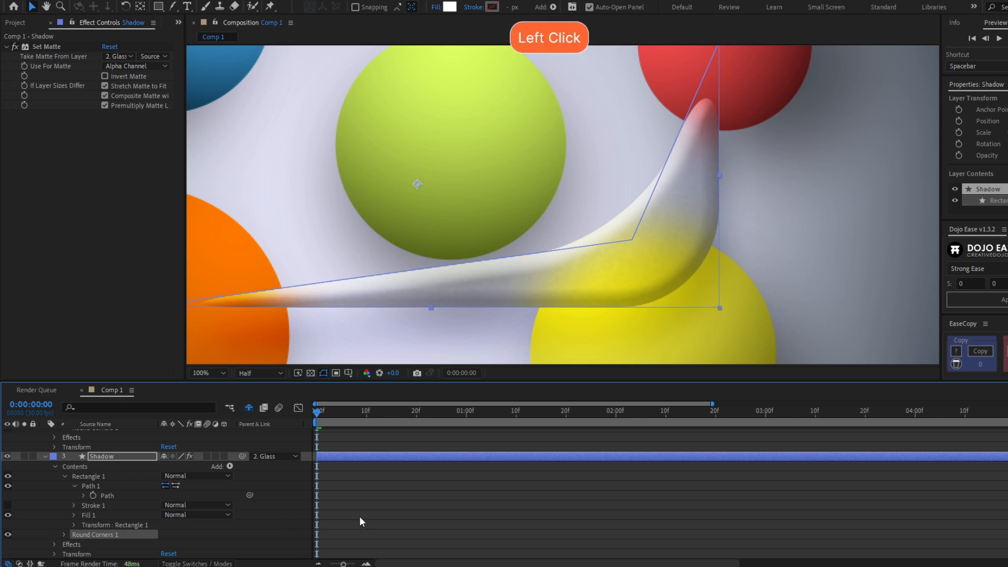
{"action": "key", "text": "u"}
Step: Reshape the Glass path back into a rectangle, extending its bottom edge downward and its top edge upward for a taller panel
{"action": "scroll", "coordinate": [398, 497], "scroll_direction": "down", "scroll_amount": 2}
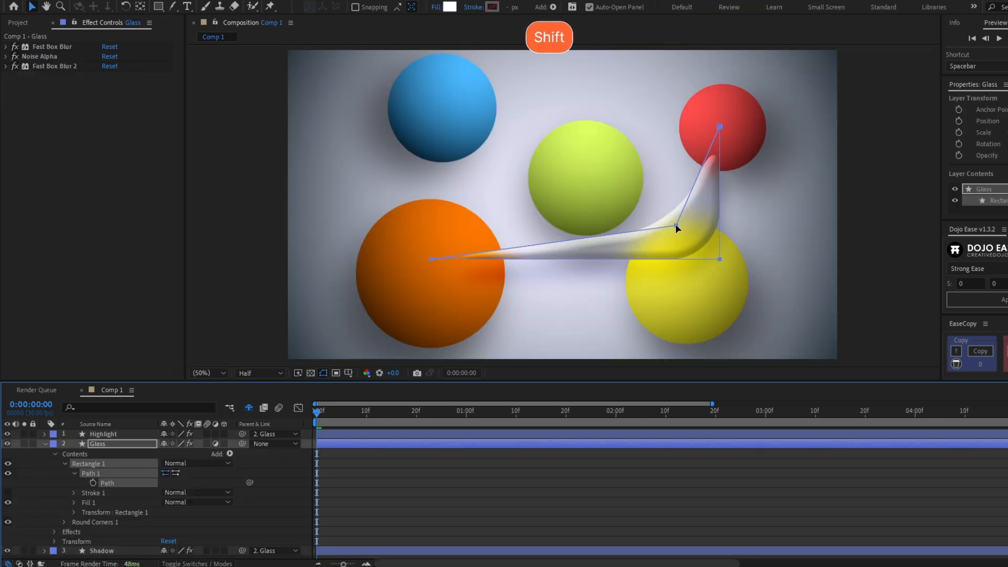
{"action": "left_click_drag", "start_coordinate": [675, 224], "coordinate": [572, 300]}
{"action": "left_click", "coordinate": [572, 276], "text": "shift"}
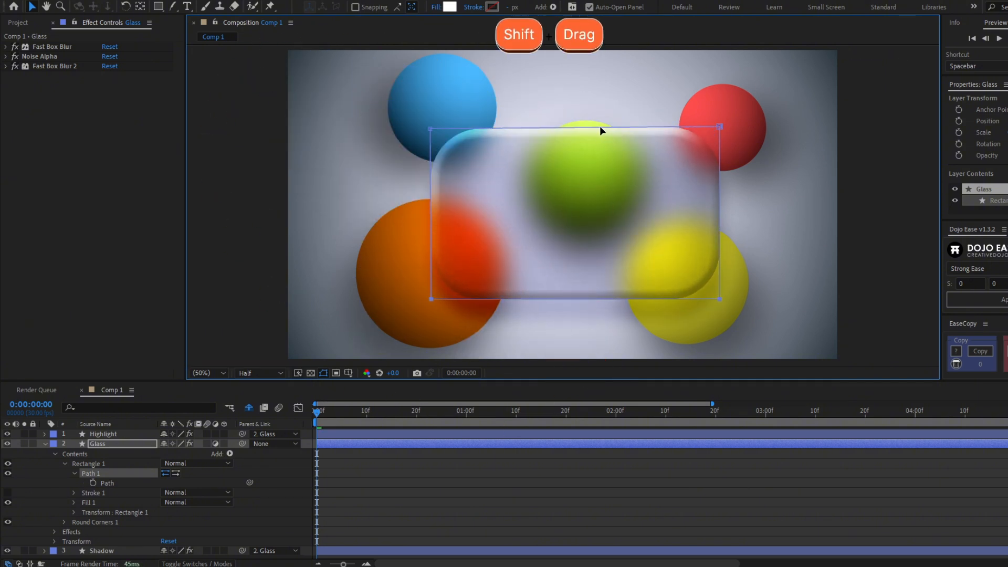
{"action": "left_click_drag", "start_coordinate": [600, 126], "coordinate": [603, 89]}
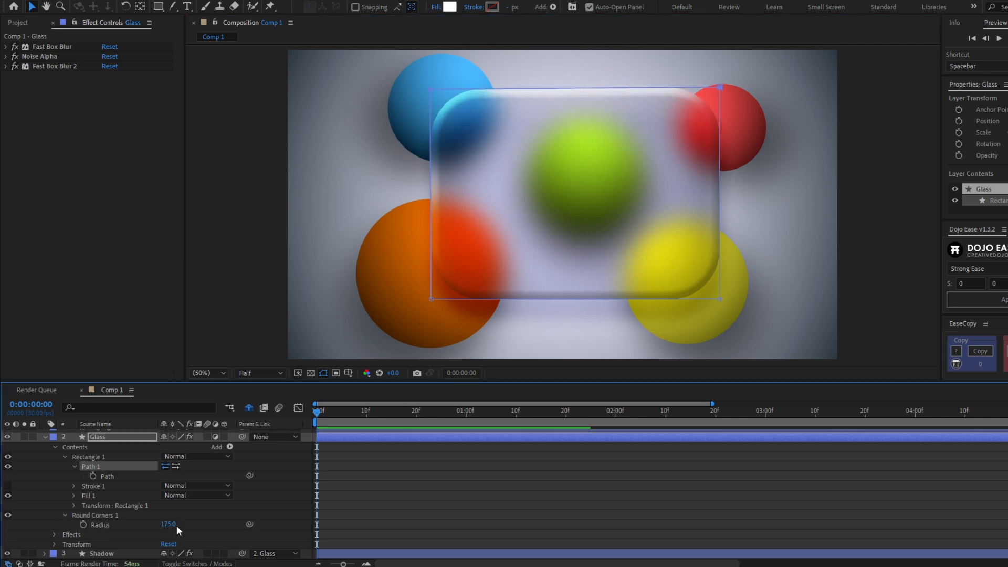
Step: Try a different Round Corners radius on the Glass layer and undo the change
{"action": "left_click", "coordinate": [174, 524]}
{"action": "left_click_drag", "start_coordinate": [168, 524], "coordinate": [105, 533]}
{"action": "key", "text": "ctrl+z"}
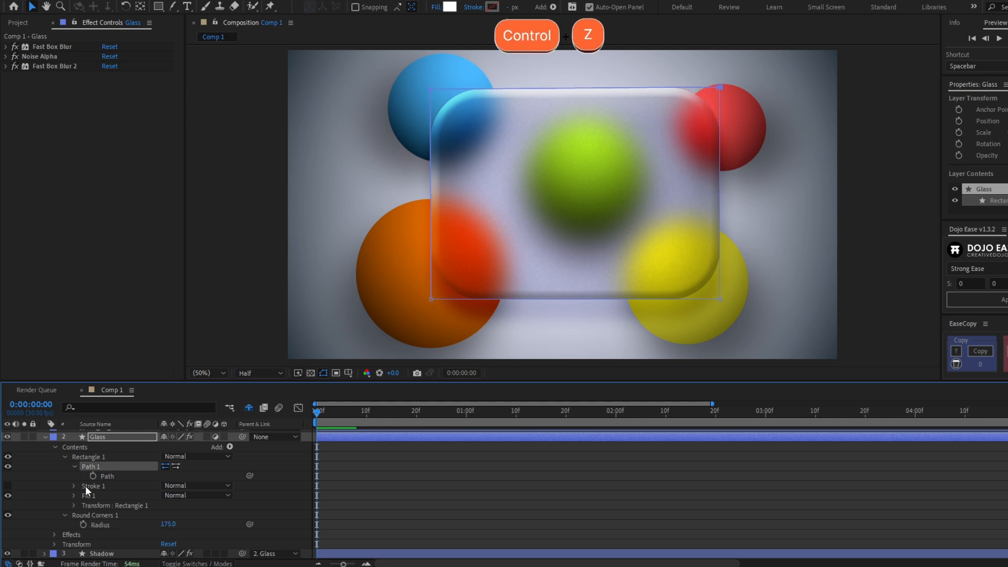
Step: Collapse the expanded properties of the Highlight and Glass layers in the timeline
{"action": "scroll", "coordinate": [101, 486], "scroll_direction": "up", "scroll_amount": 1}
{"action": "left_click", "coordinate": [44, 433]}
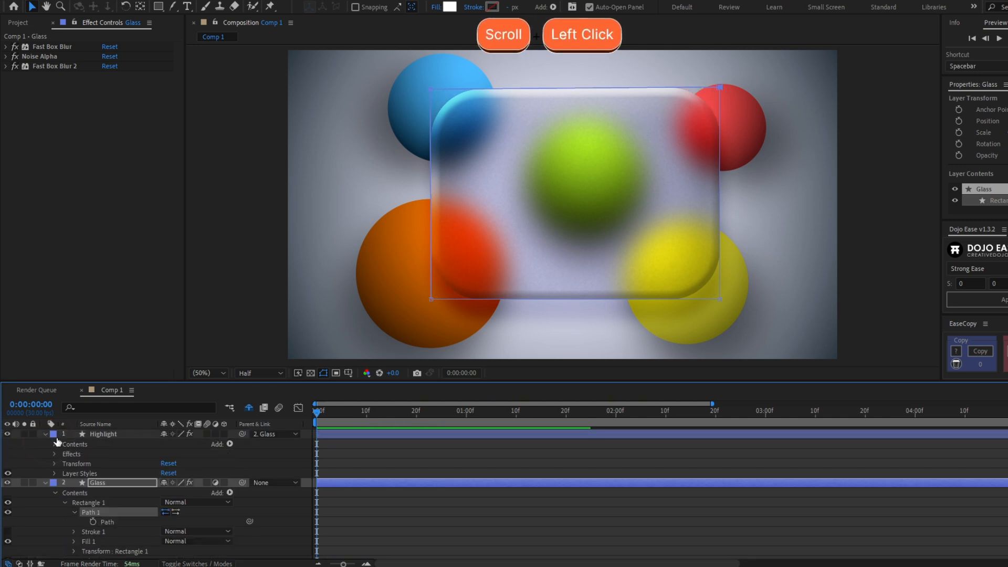
{"action": "scroll", "coordinate": [58, 453], "scroll_direction": "down", "scroll_amount": 2}
{"action": "left_click", "coordinate": [45, 453]}
Step: Filter the Highlight layer's properties by "round corn" and expand Round Corners 1 to expose its Radius
{"action": "left_click", "coordinate": [106, 433]}
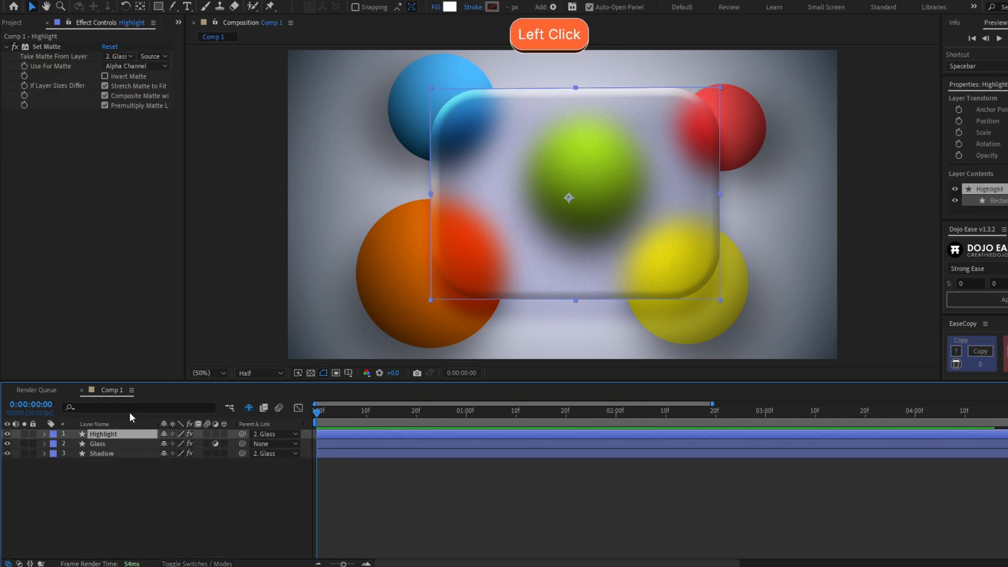
{"action": "left_click", "coordinate": [128, 407]}
{"action": "type", "text": "round "}
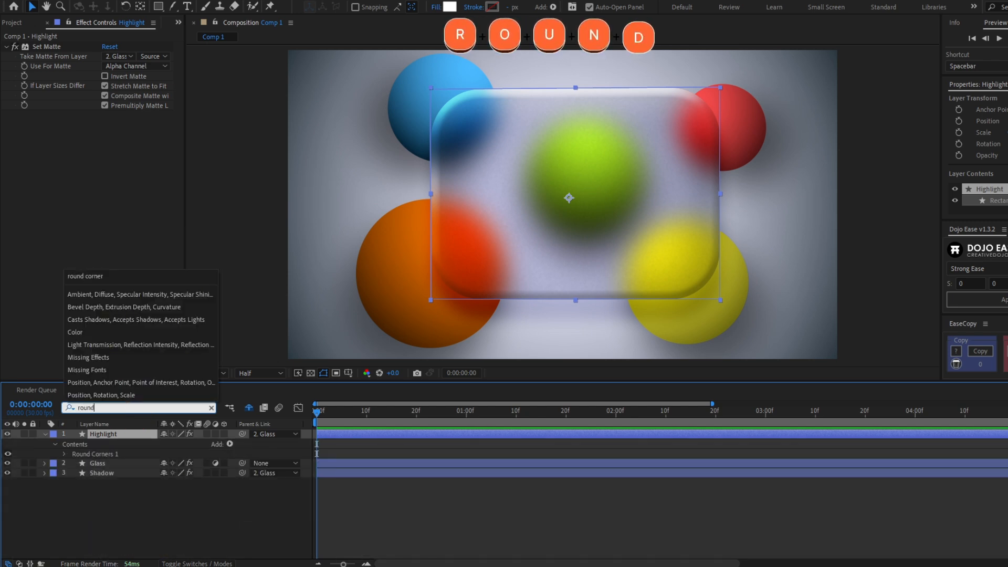
{"action": "type", "text": "corn"}
{"action": "left_click", "coordinate": [64, 453]}
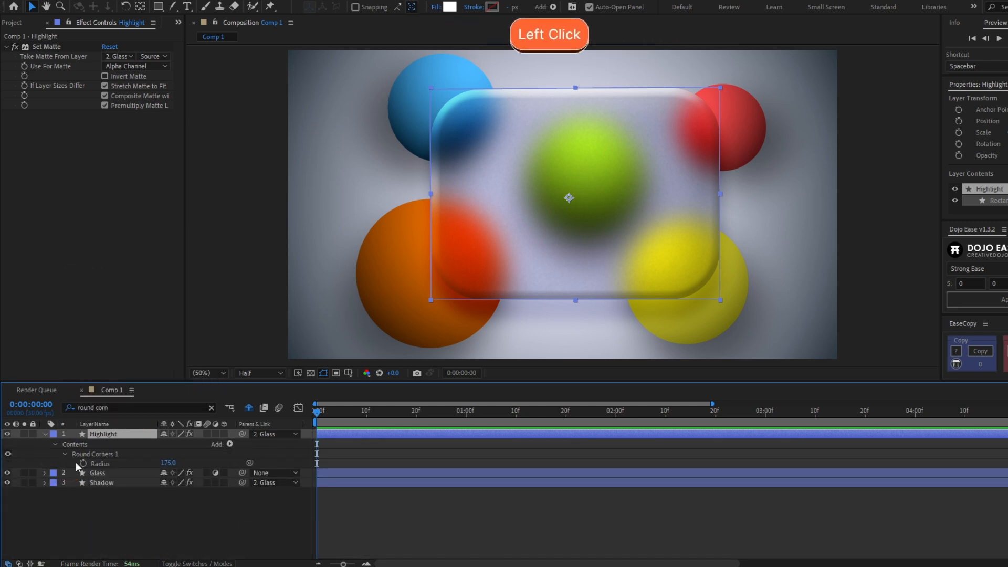
Step: Apply the same "round corn" filter to the Glass and Shadow layers and expose their Round Corners 1 Radius properties
{"action": "left_click", "coordinate": [100, 471]}
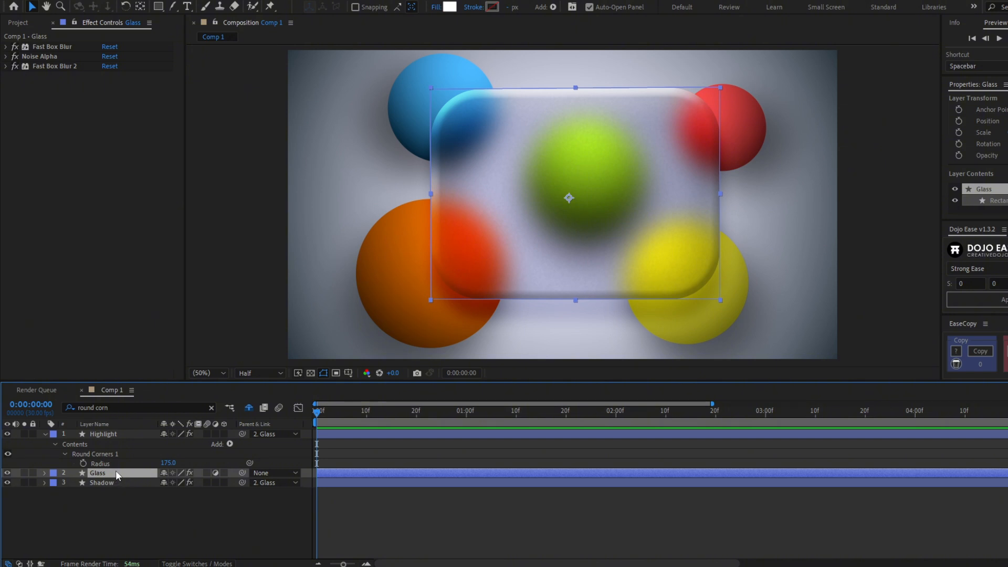
{"action": "left_click", "coordinate": [124, 407]}
{"action": "key", "text": "Return"}
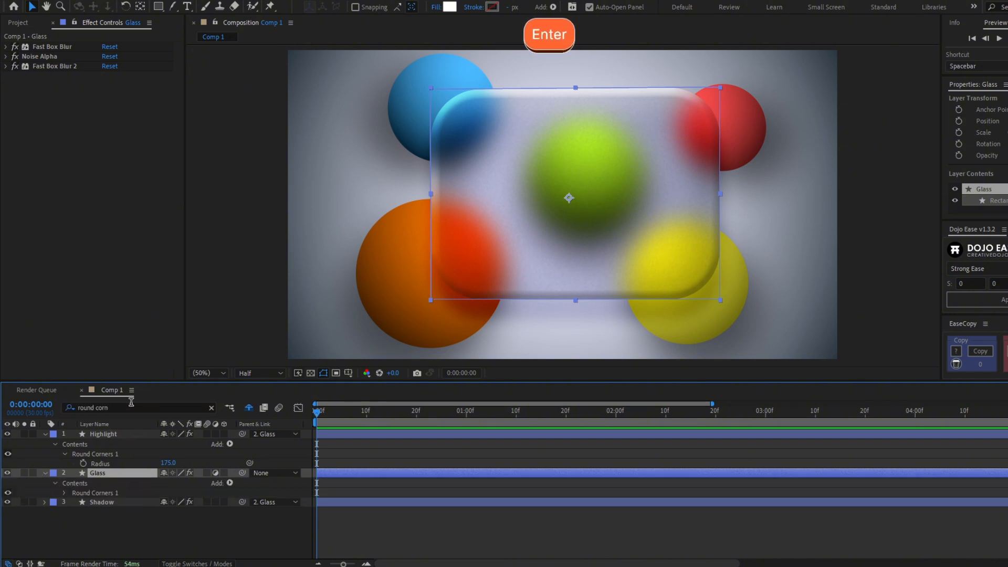
{"action": "left_click", "coordinate": [120, 500]}
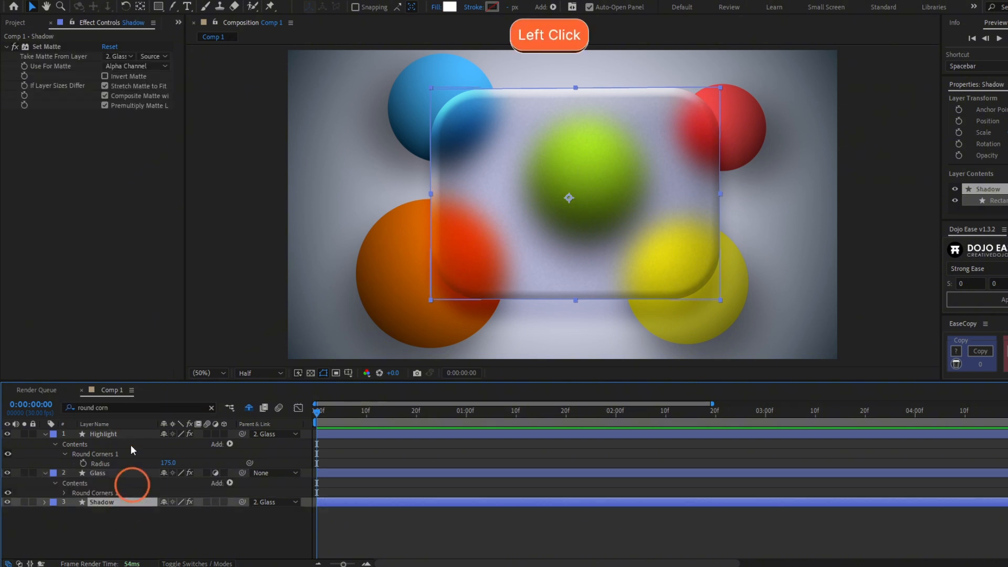
{"action": "left_click", "coordinate": [130, 406]}
{"action": "key", "text": "Return"}
{"action": "left_click", "coordinate": [115, 521]}
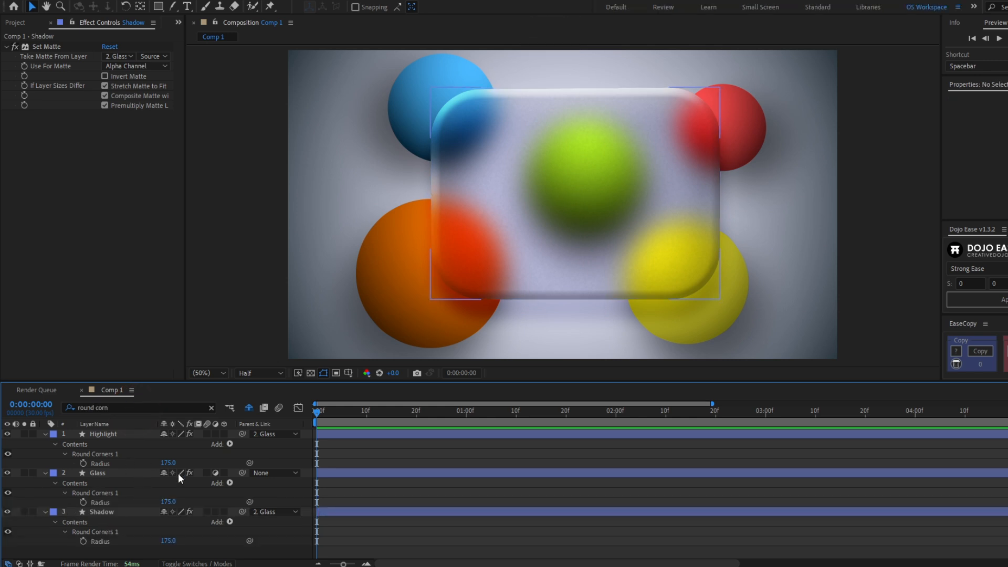
Step: Link the Shadow and Highlight layers' Radius properties to the Glass layer's Radius, and increase the Glass radius
{"action": "left_click_drag", "start_coordinate": [250, 540], "coordinate": [123, 500]}
{"action": "left_click_drag", "start_coordinate": [249, 464], "coordinate": [105, 502]}
{"action": "left_click", "coordinate": [189, 496]}
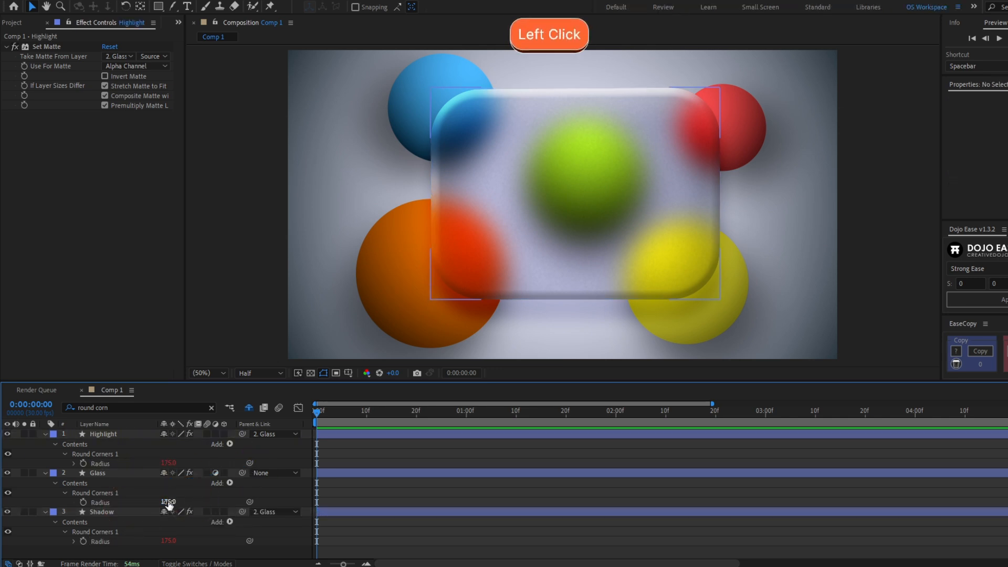
{"action": "left_click", "coordinate": [126, 502]}
{"action": "left_click_drag", "start_coordinate": [168, 501], "coordinate": [232, 497]}
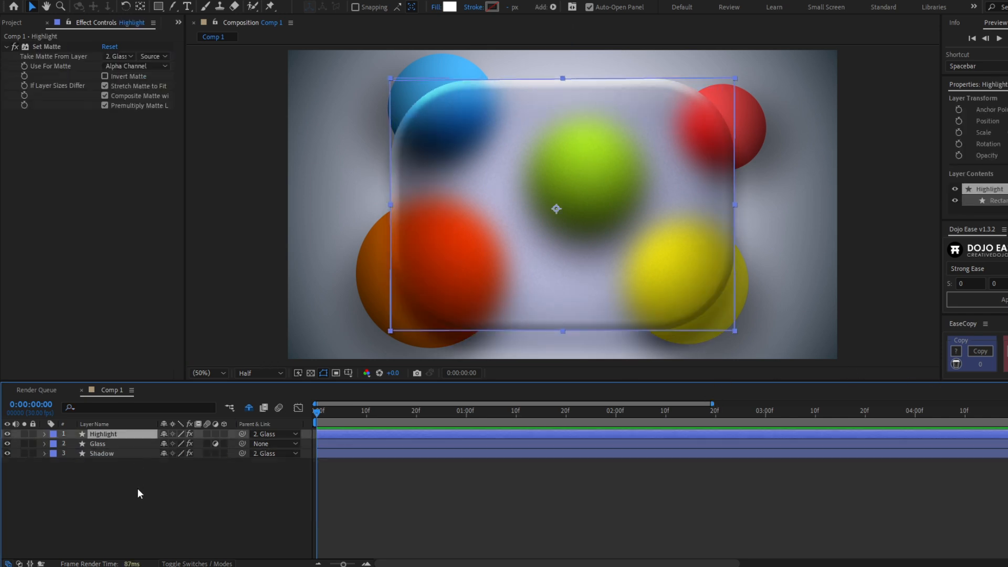
Step: Add a text layer over the glass panel reading "Glass Effect", with each word on its own line
{"action": "key", "text": "ctrl+t"}
{"action": "left_click", "coordinate": [543, 185]}
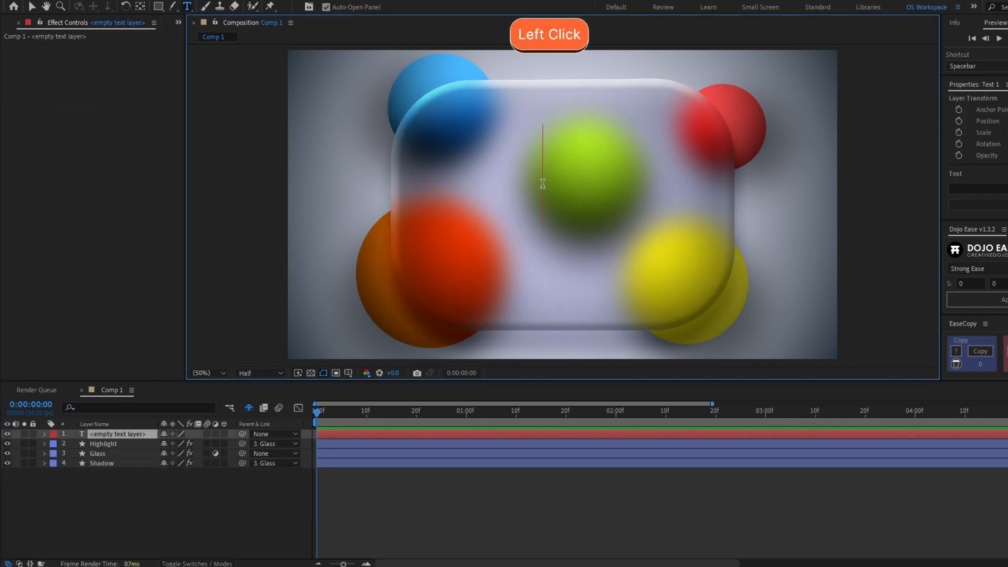
{"action": "type", "text": "Glass"}
{"action": "key", "text": "Return"}
{"action": "type", "text": "Effect"}
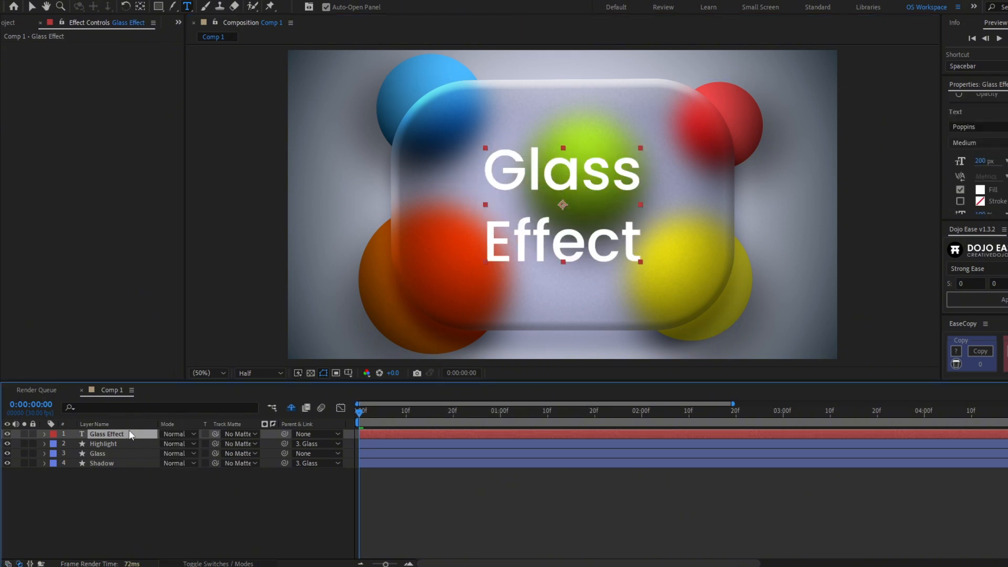
Step: Set the Glass Effect text layer's blending mode to Overlay and reveal its Scale property
{"action": "left_click", "coordinate": [131, 435]}
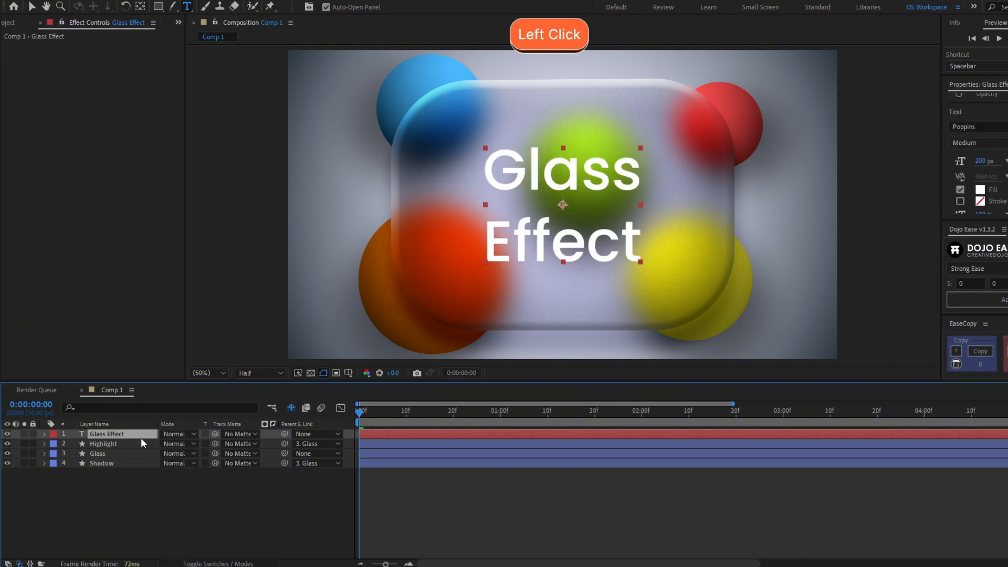
{"action": "left_click", "coordinate": [177, 434]}
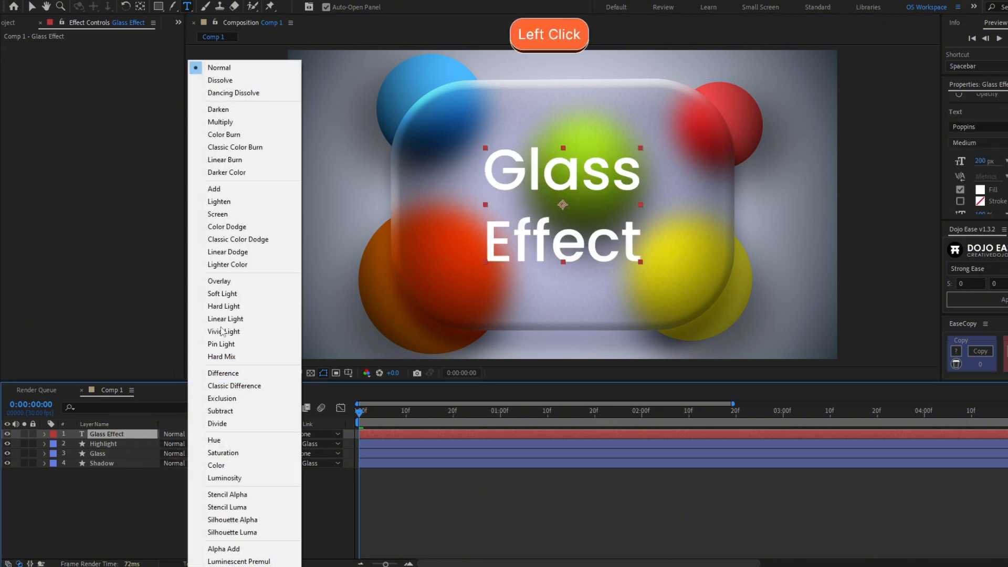
{"action": "left_click", "coordinate": [226, 282]}
{"action": "key", "text": "s"}
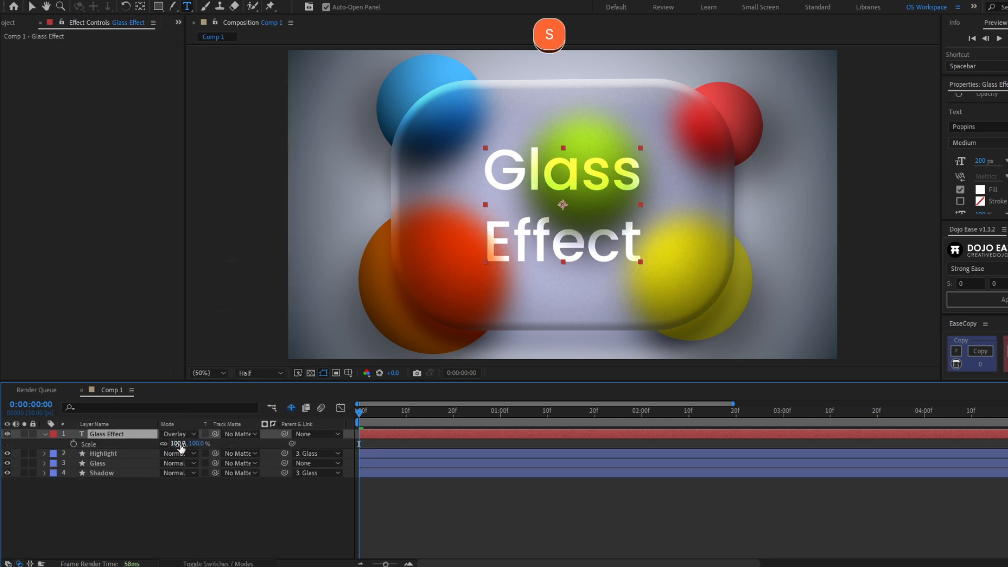